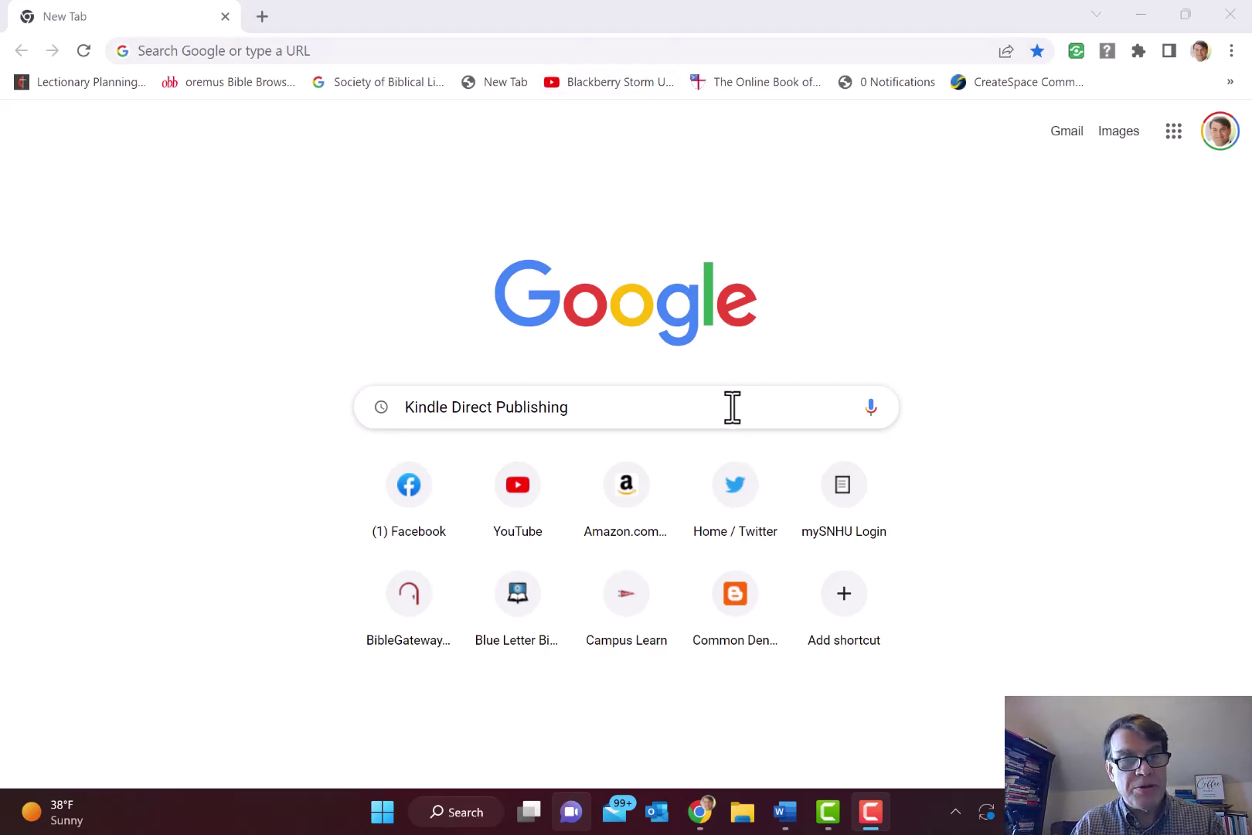
Search Google for Kindle Direct Publishing, open the Amazon KDP site and sign in to the bookshelf
click(690, 417)
key(Return)
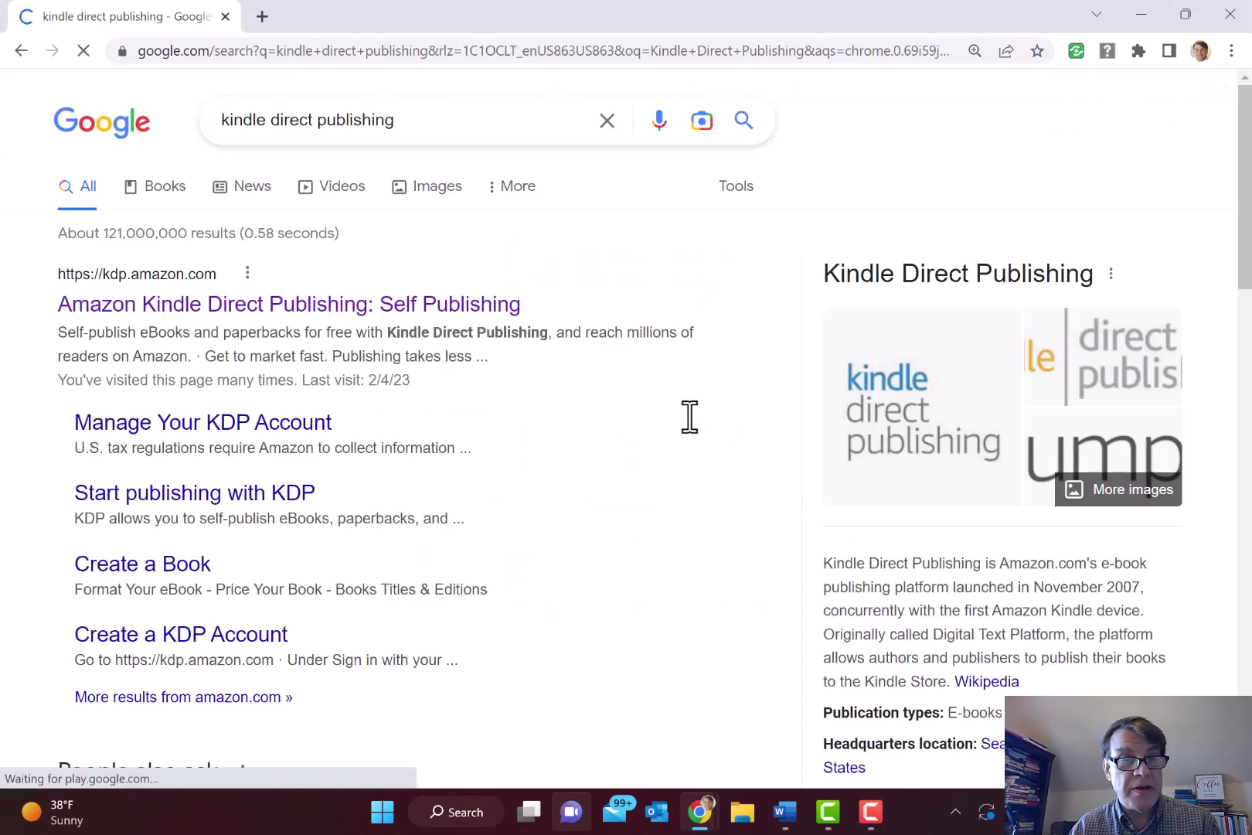
click(244, 305)
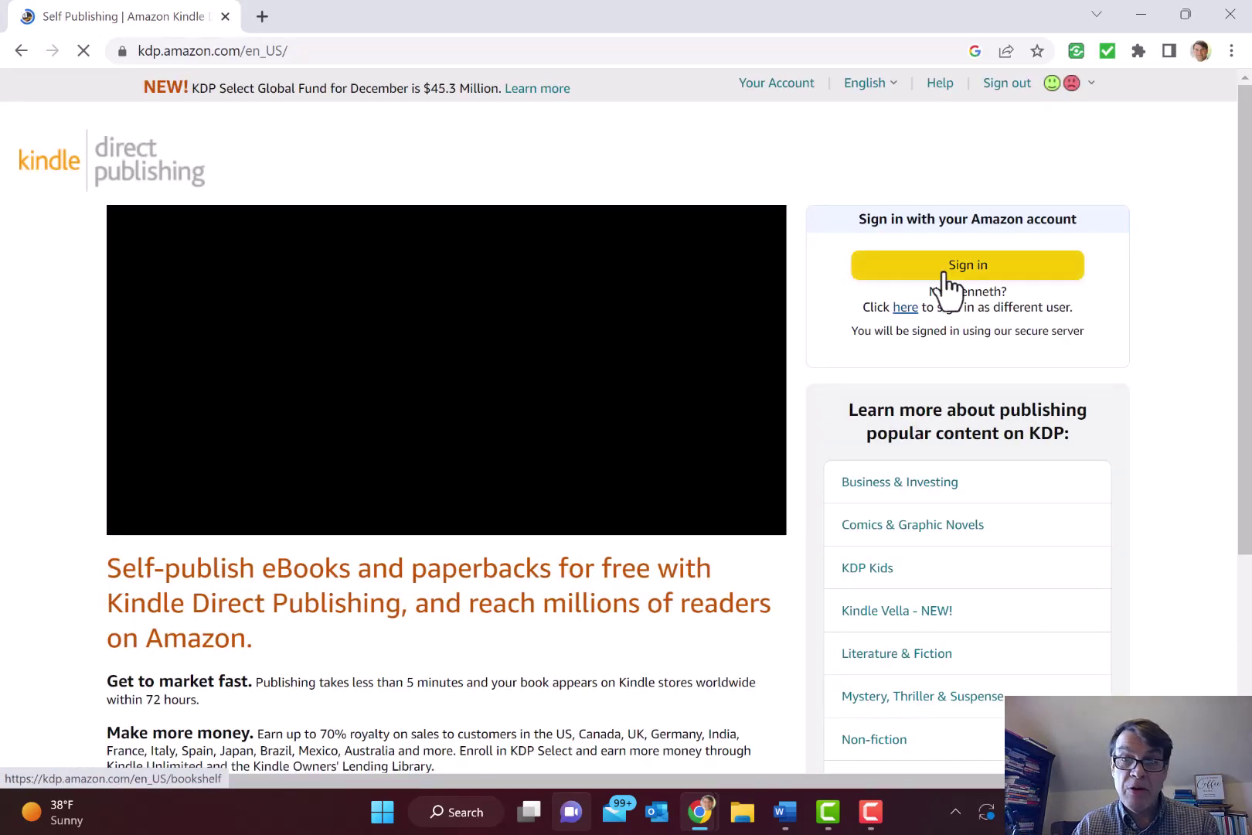
click(987, 271)
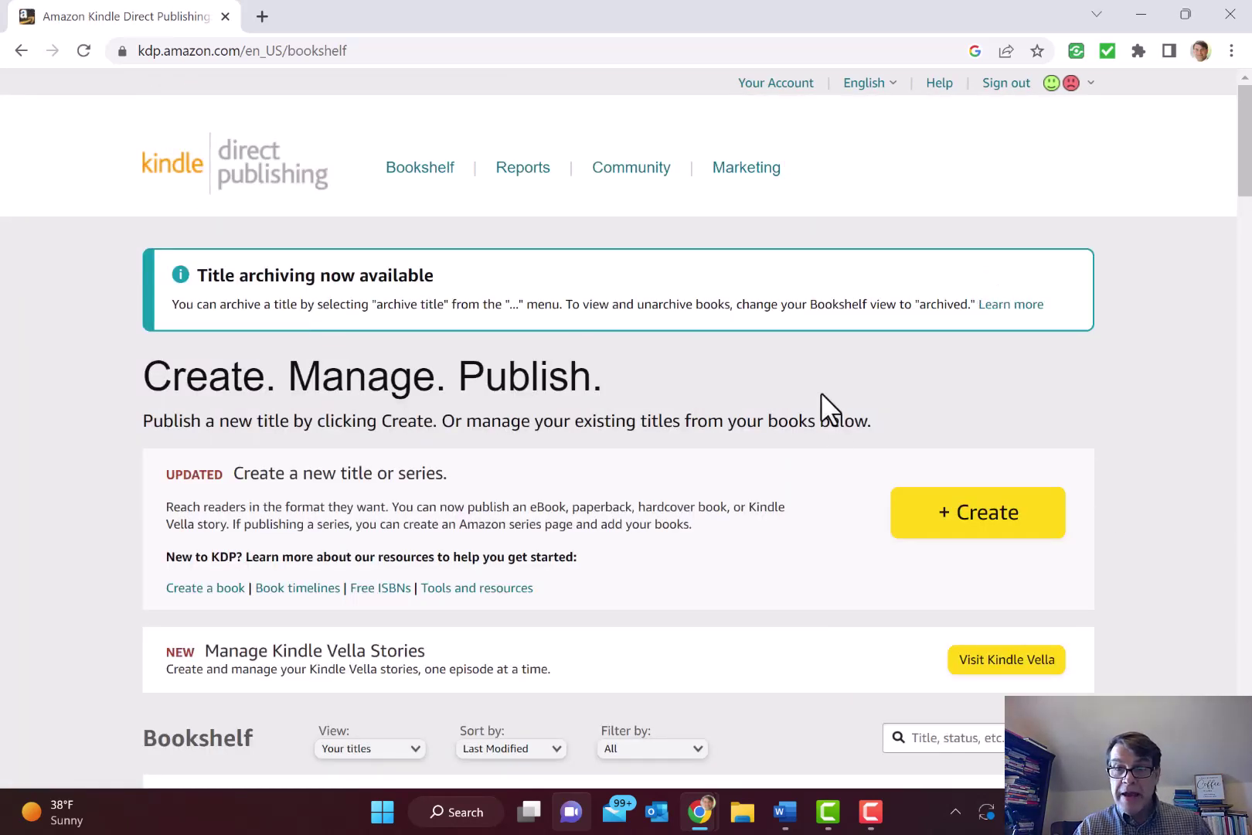
Start creating a new title and choose the hardcover format
click(983, 529)
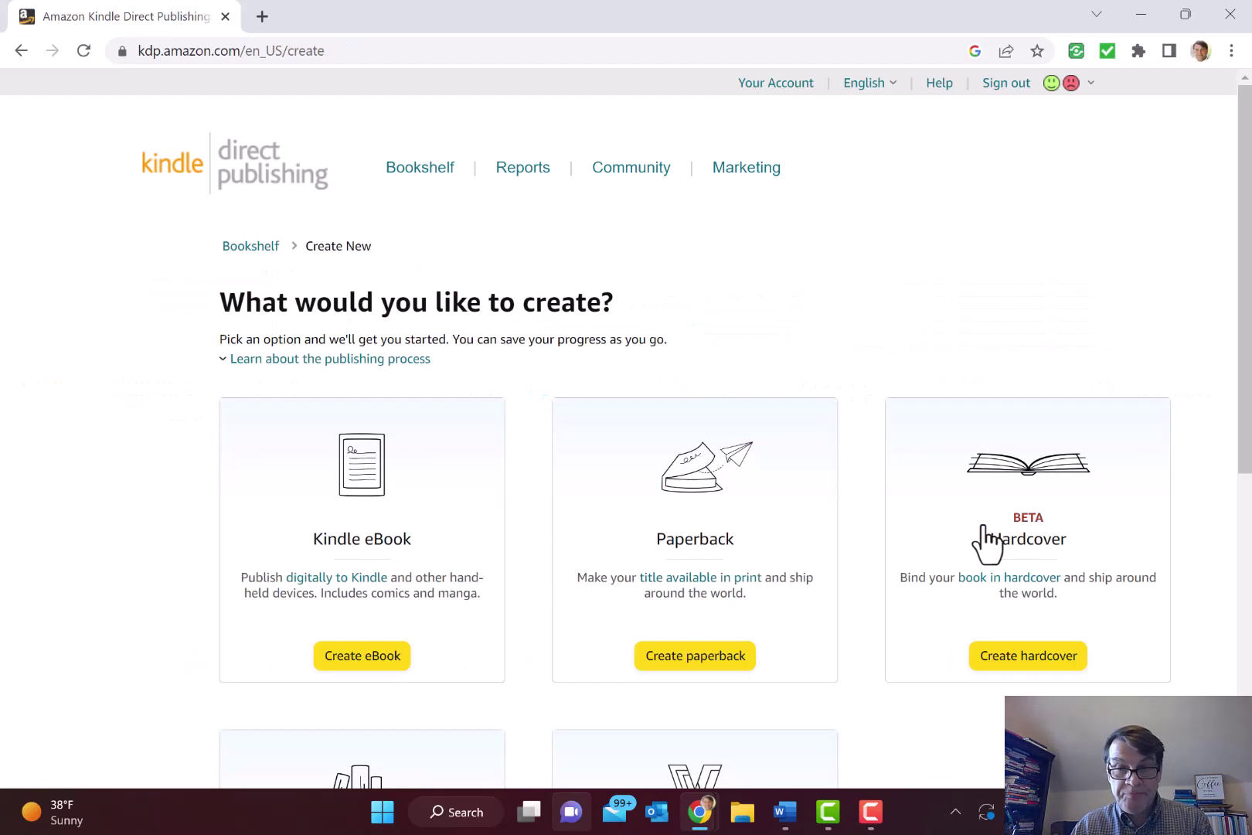
drag(1247, 290, 1250, 346)
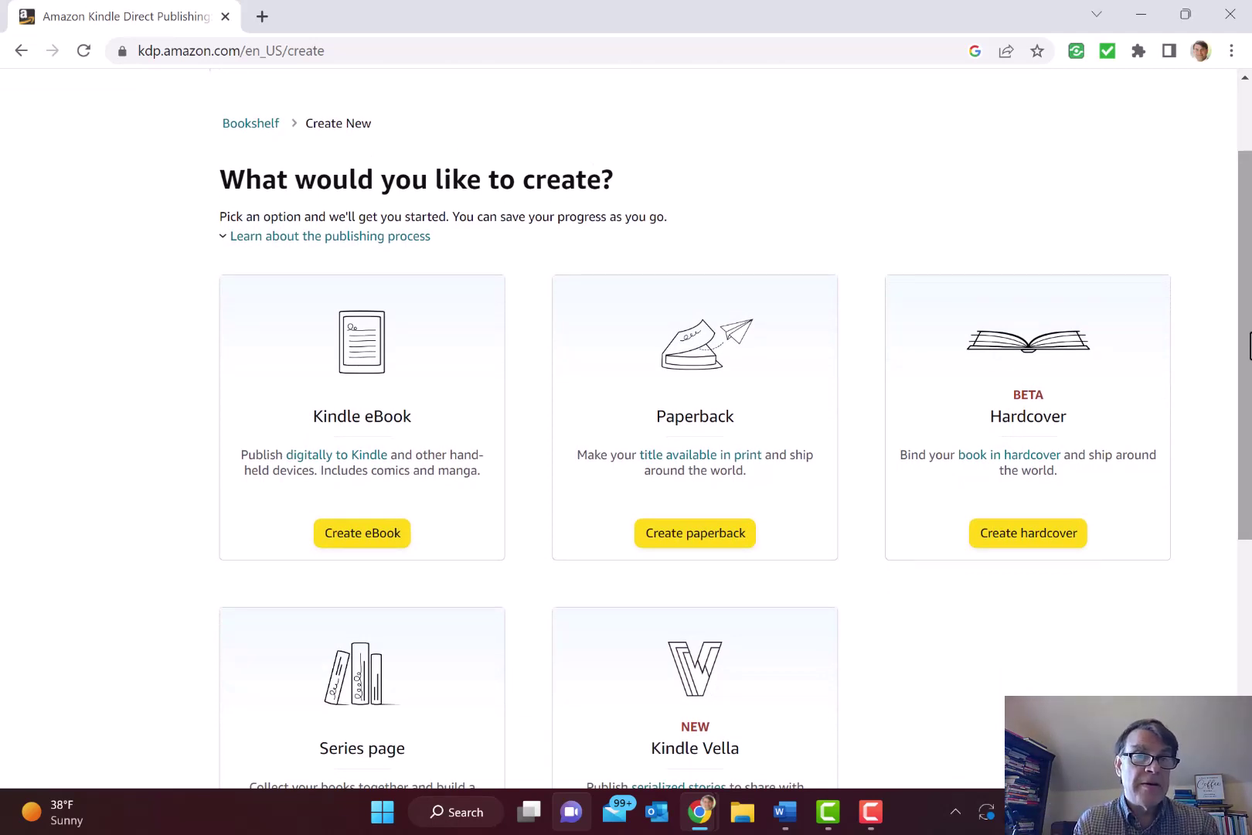
drag(1250, 345, 1251, 412)
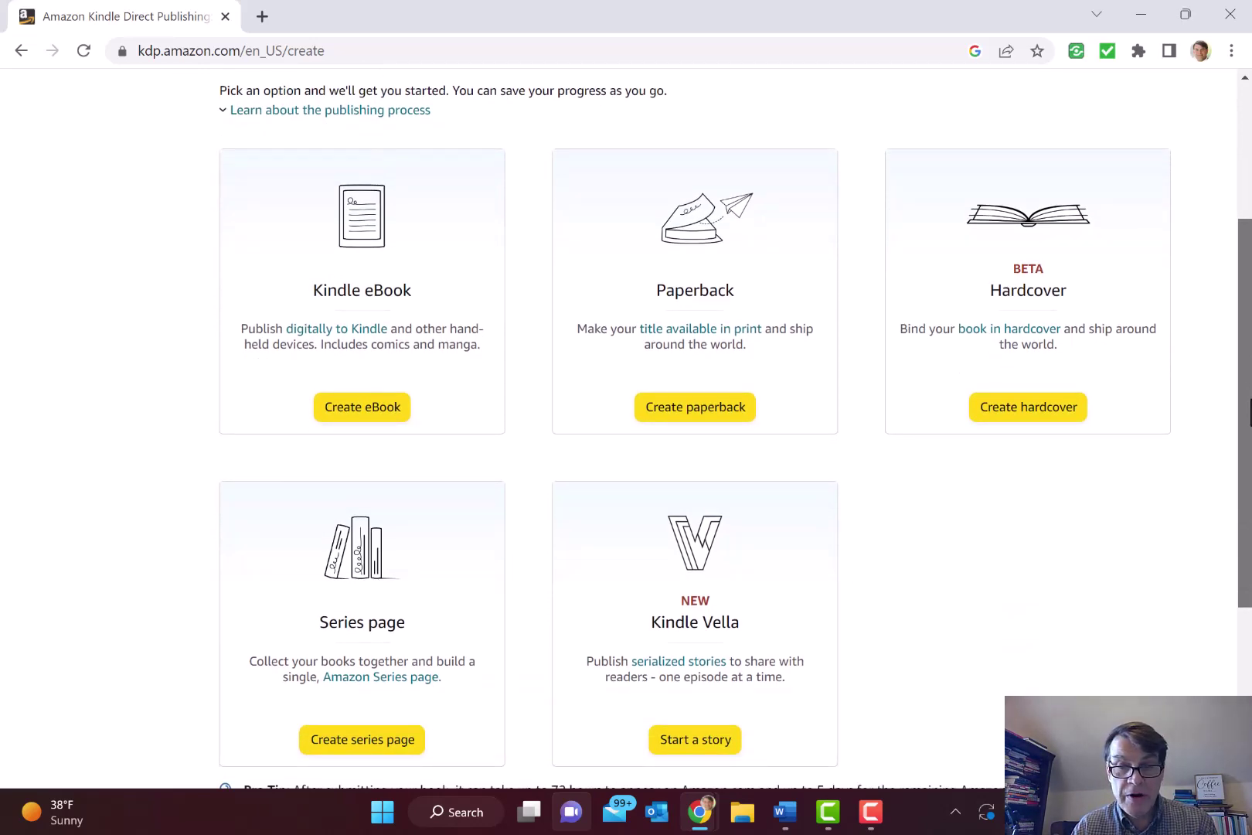
drag(1250, 412, 1247, 331)
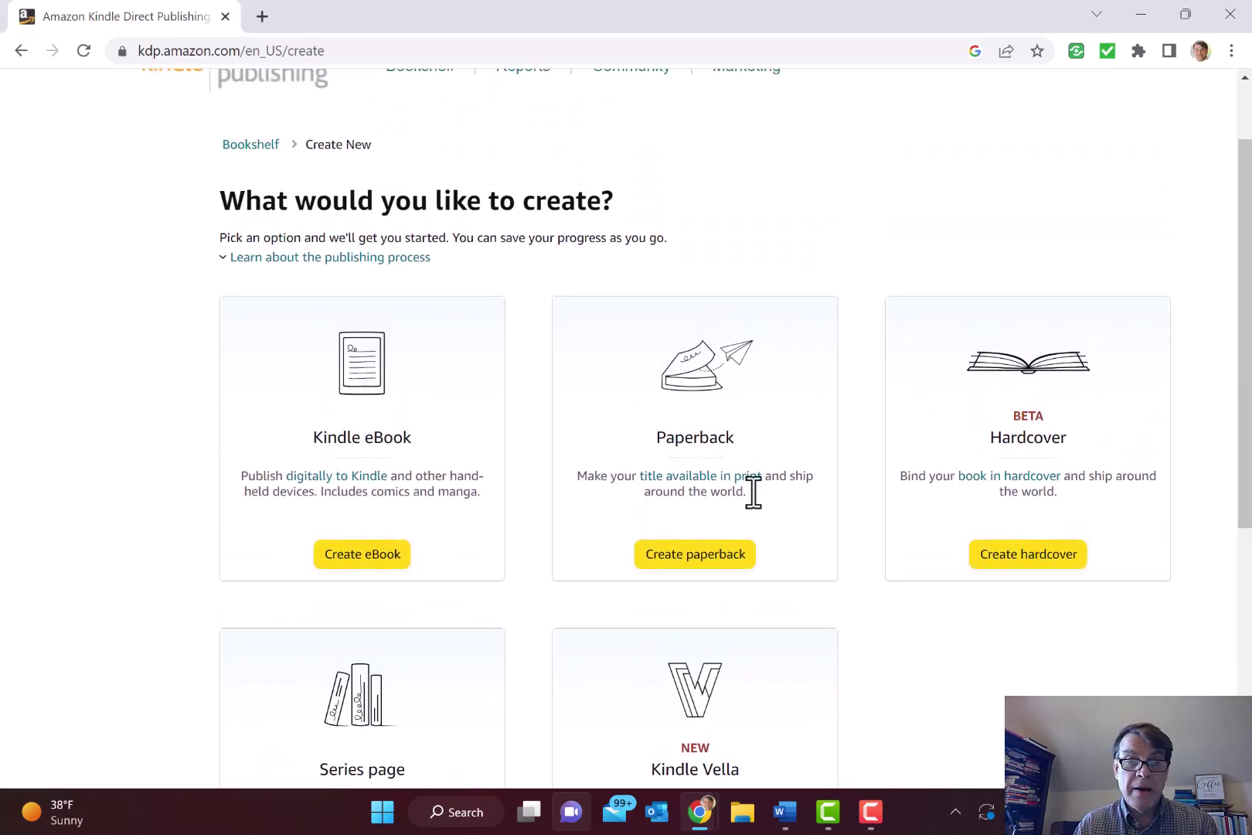
click(1038, 563)
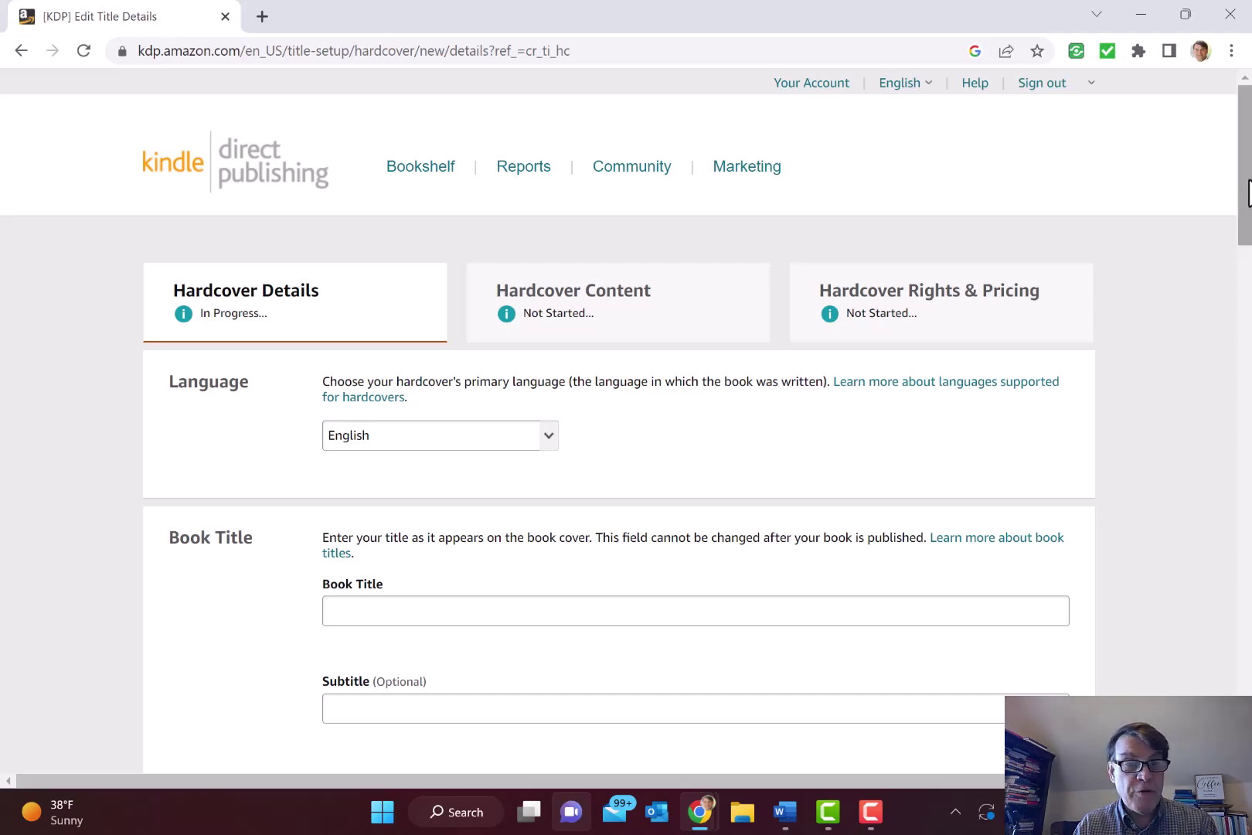
Switch to the Word manuscript and copy the full three-line book title from its title page
drag(1248, 193, 1247, 236)
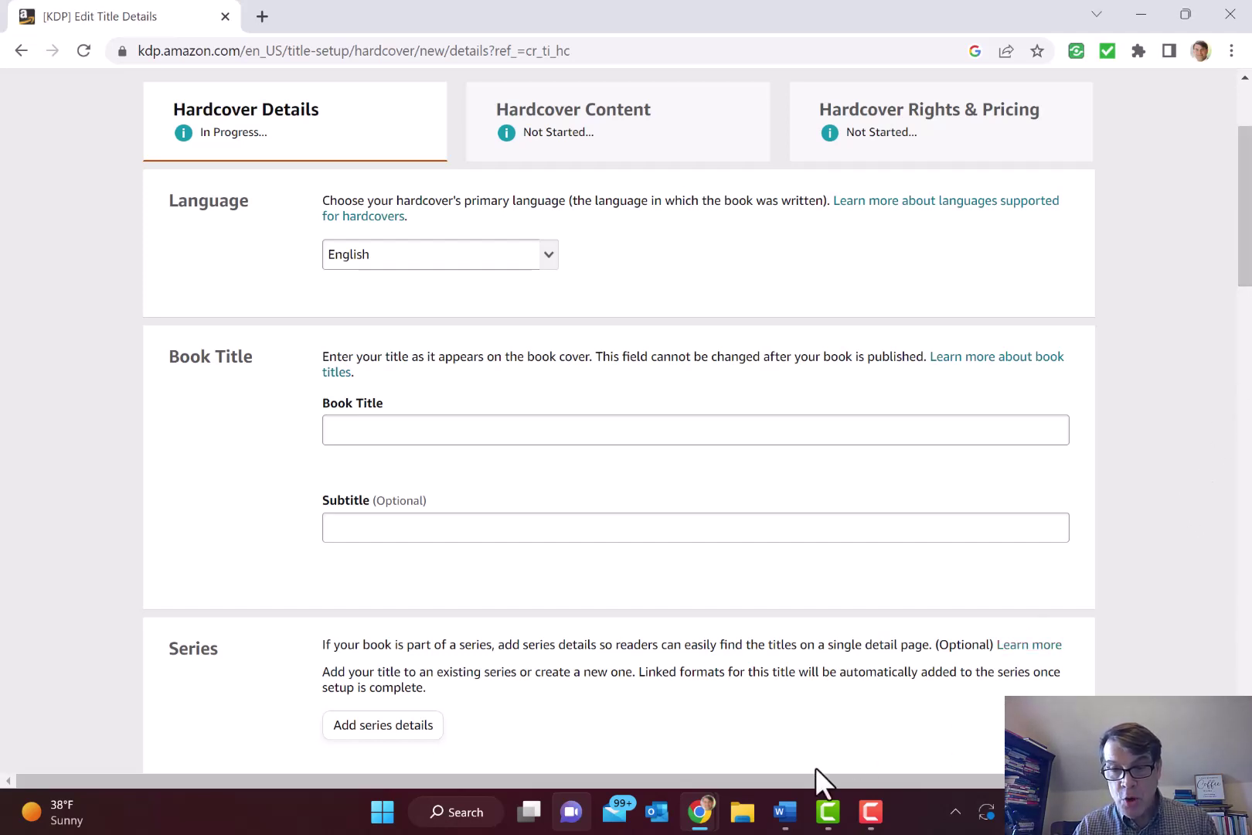
click(784, 812)
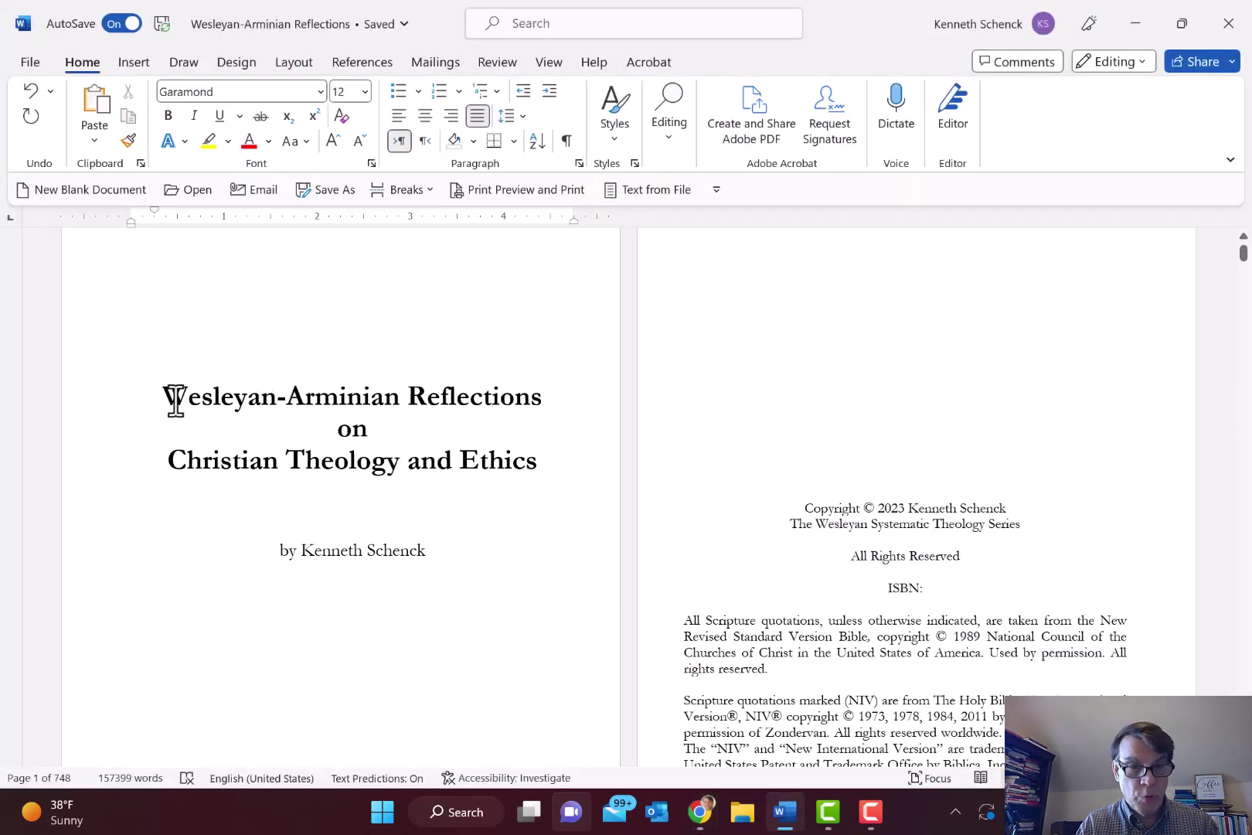
drag(169, 399, 546, 467)
key(ctrl+c)
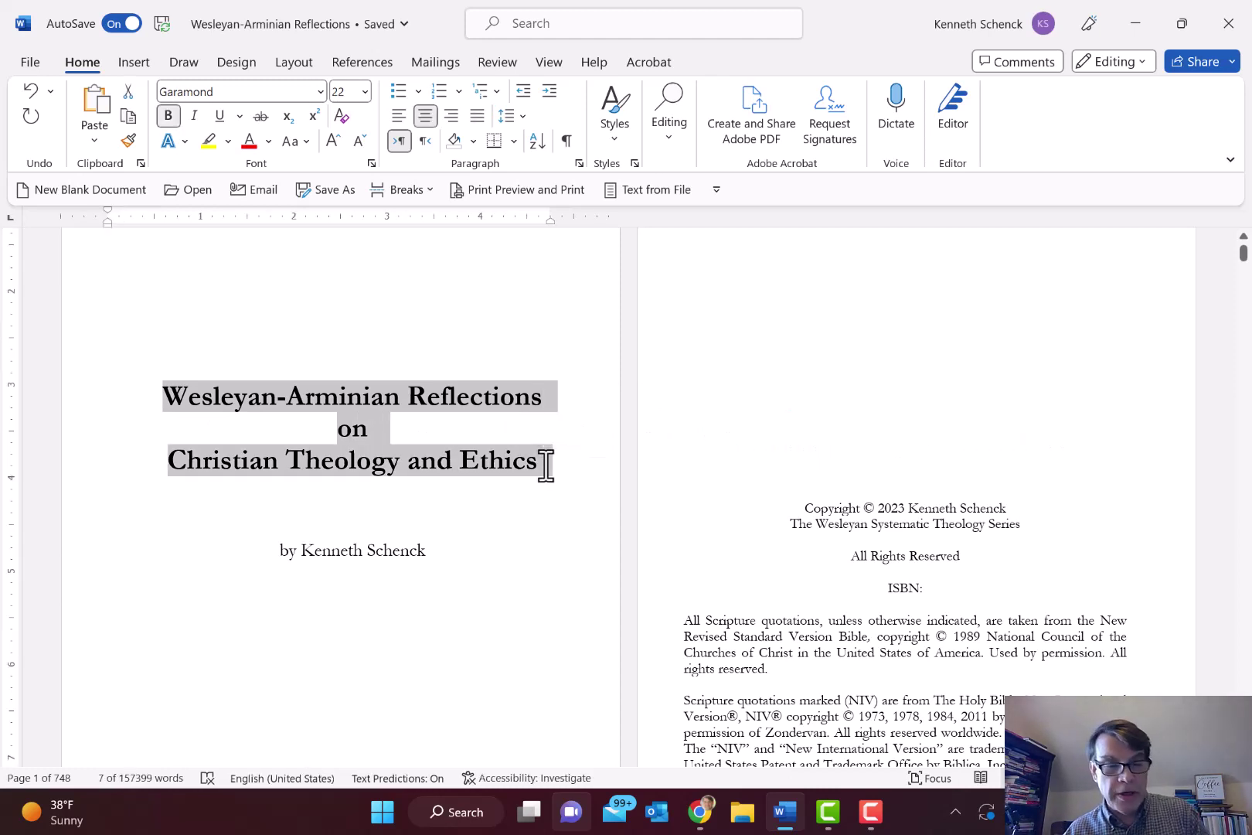
key(ctrl+m)
key(alt)
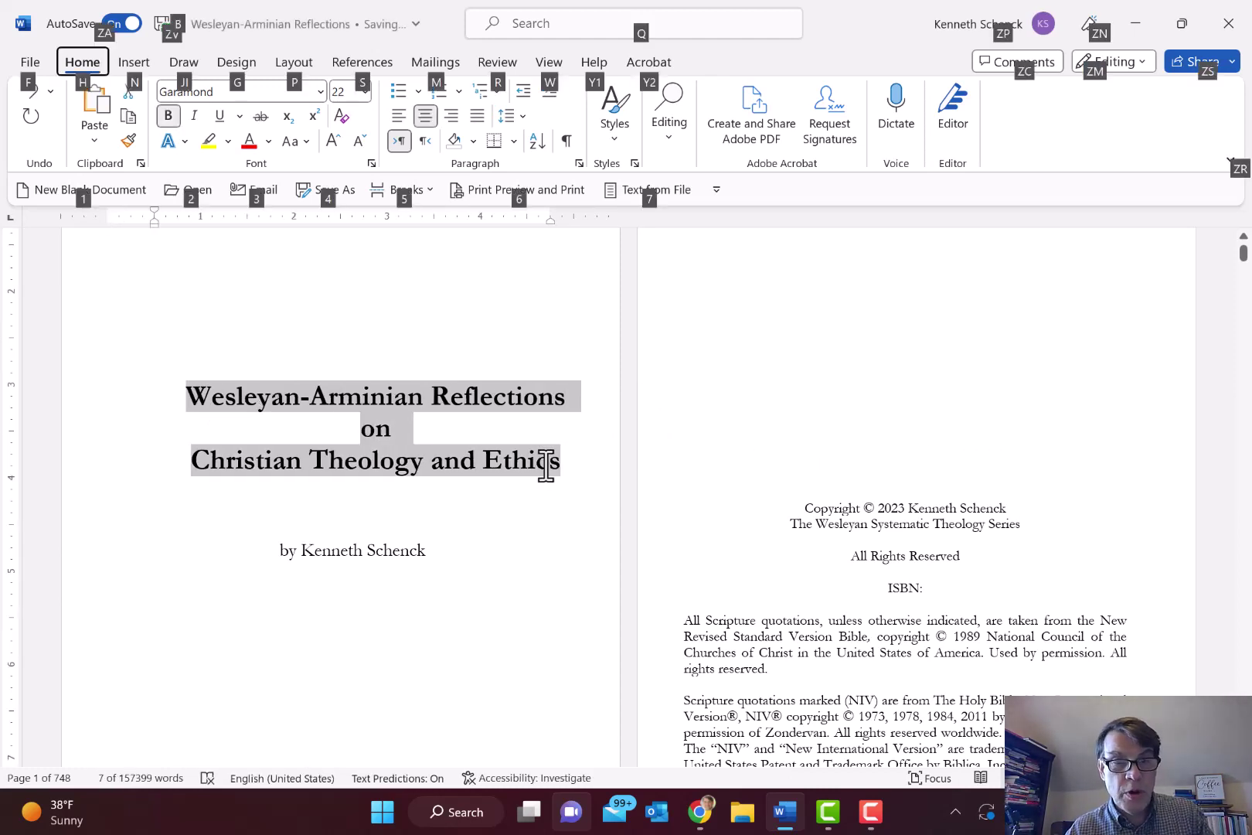
Return to the KDP form in Chrome and paste "Wesleyan-Arminian Reflections on Christian Theology and Ethics" as the book title
key(alt+Tab)
click(523, 433)
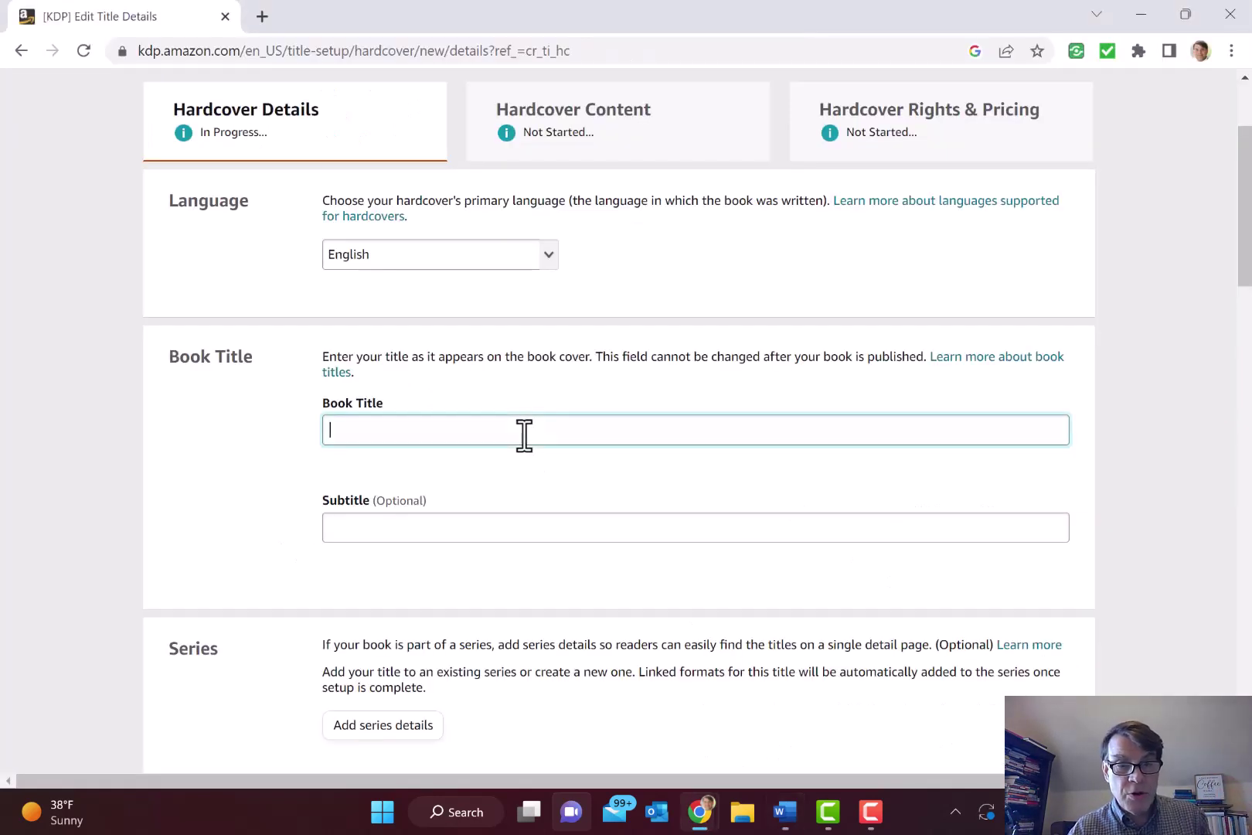
key(ctrl+v)
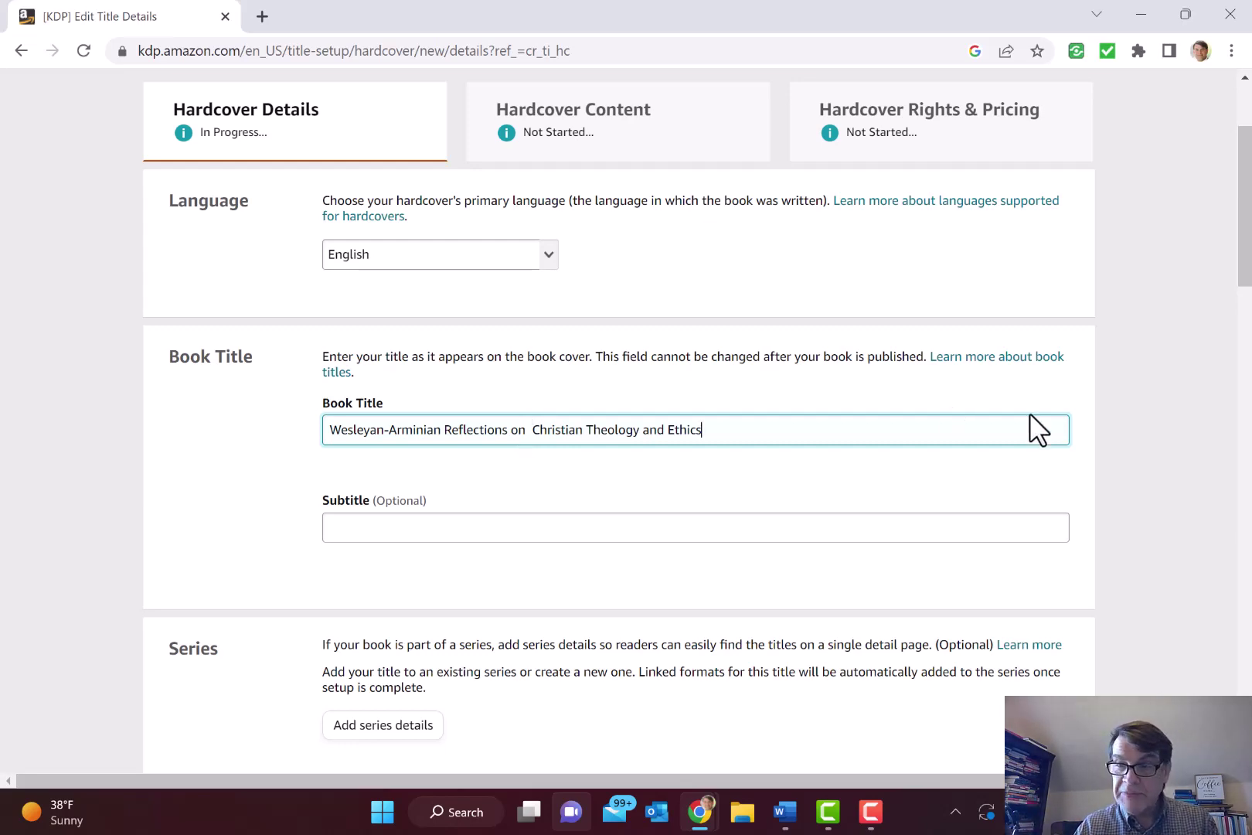
Add the title to the existing series "wesleyan-arminian reflections" as main content and confirm the series update
drag(1245, 212, 1246, 285)
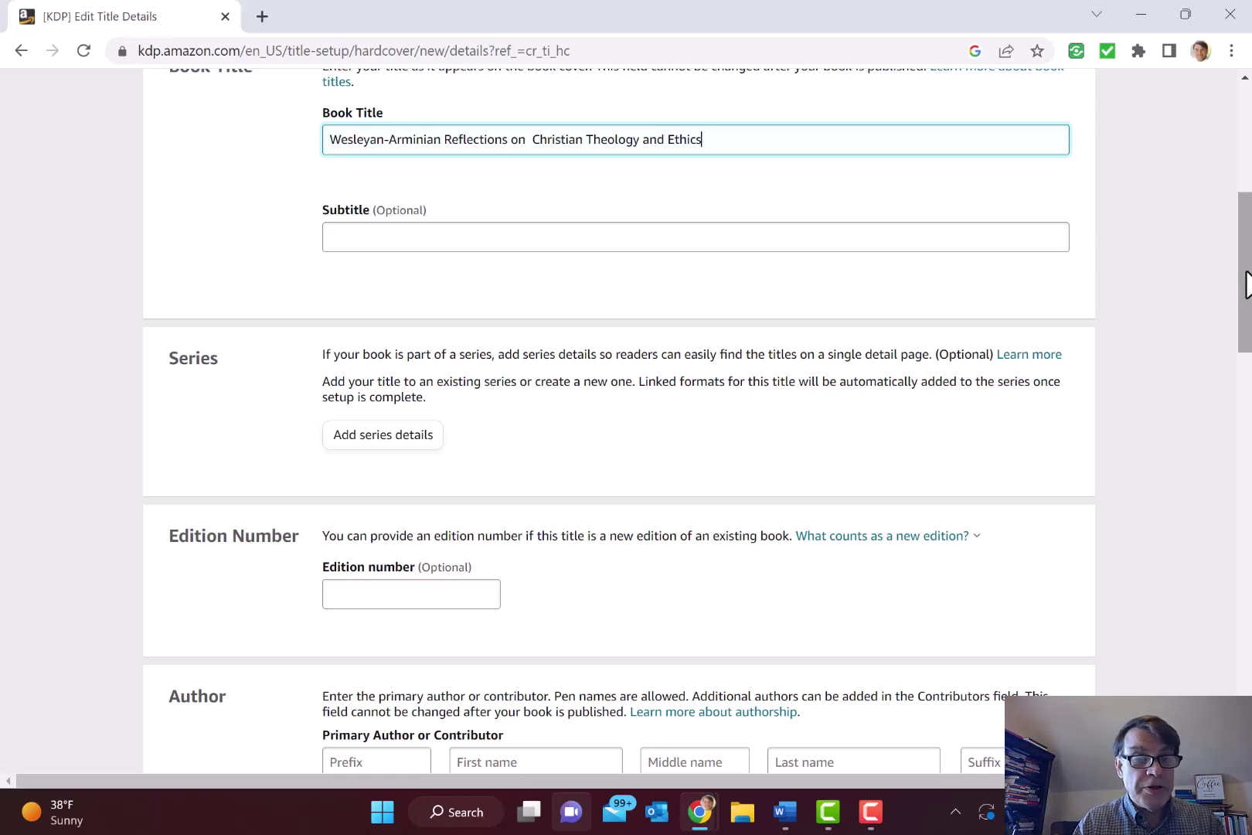
click(379, 441)
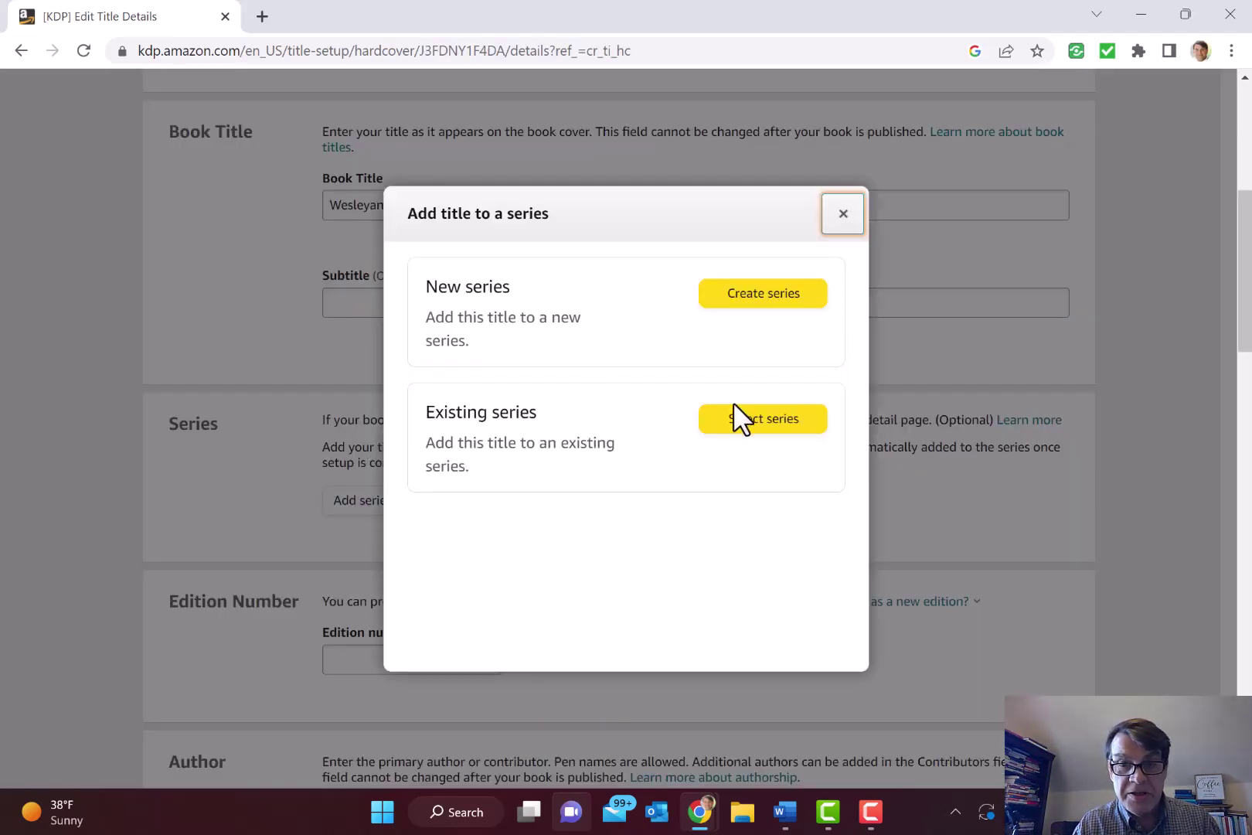
click(781, 427)
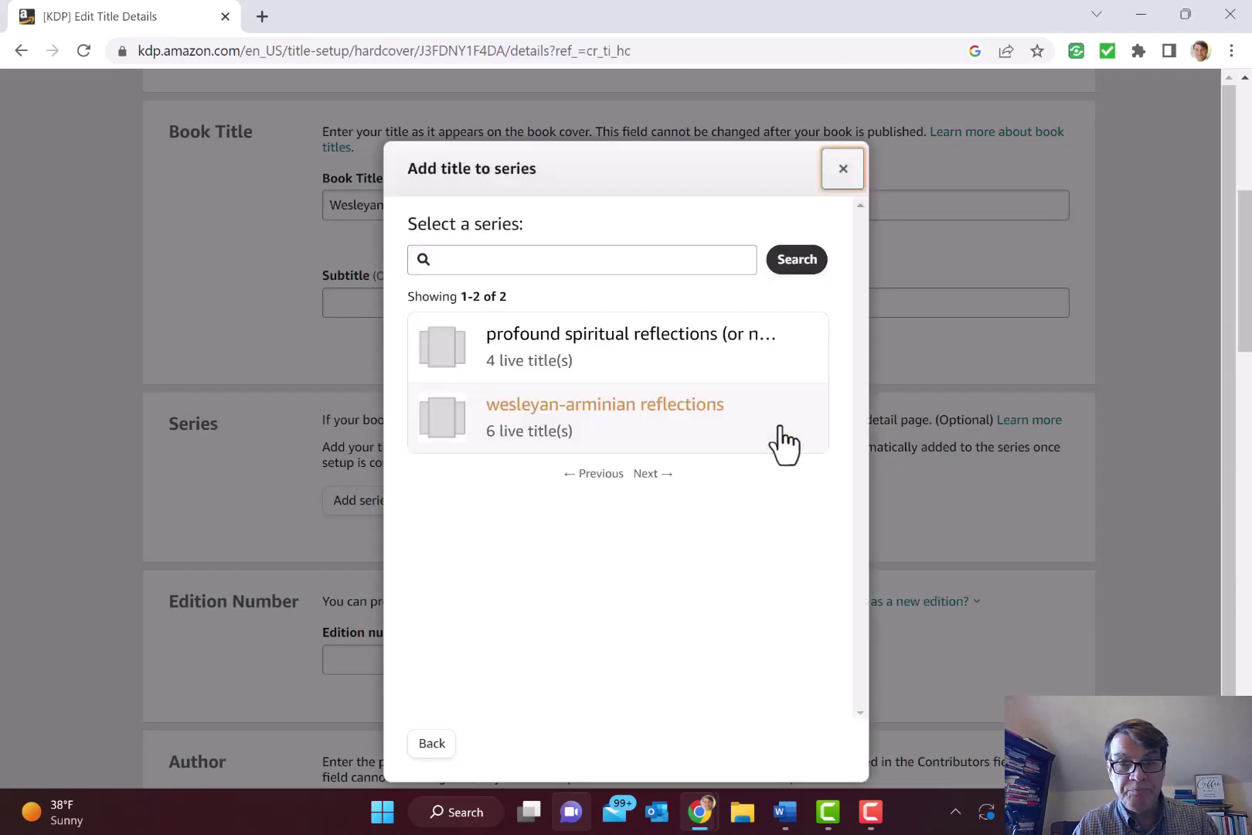
click(618, 425)
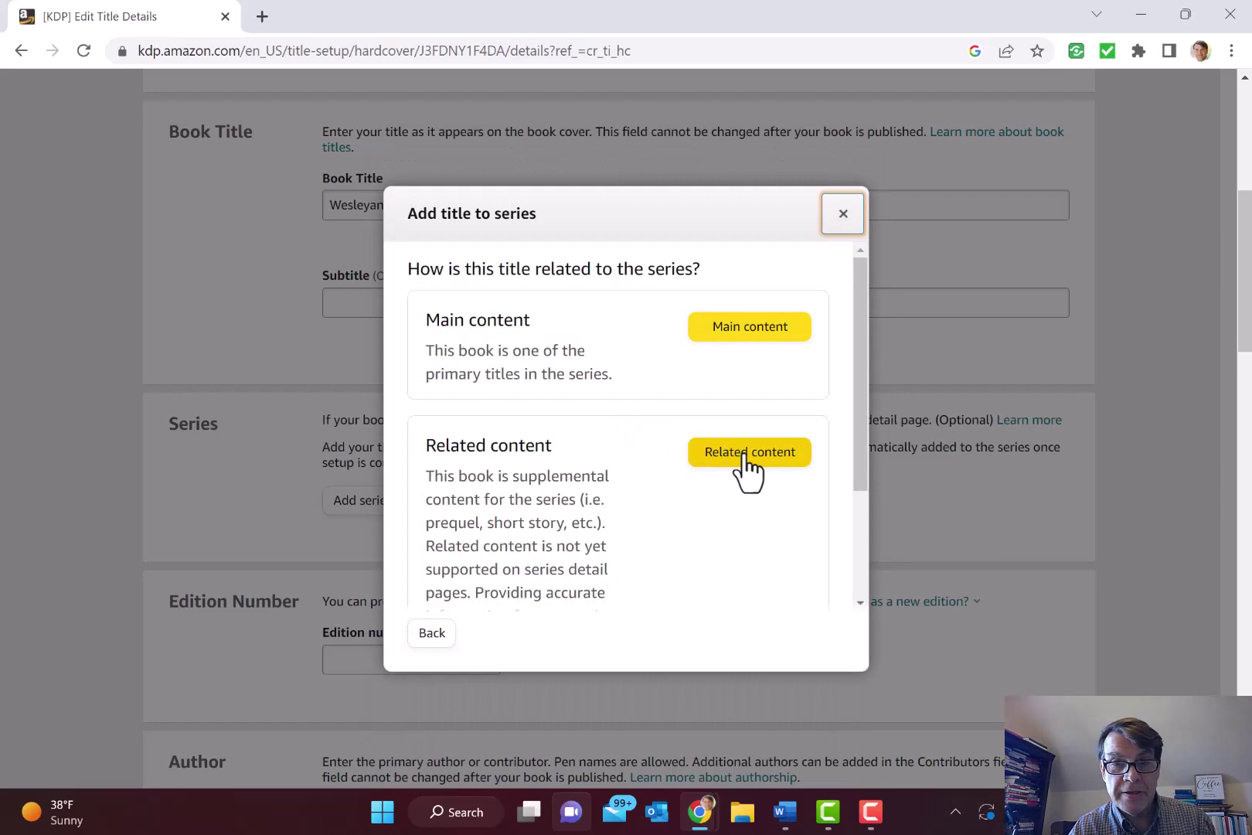
click(751, 327)
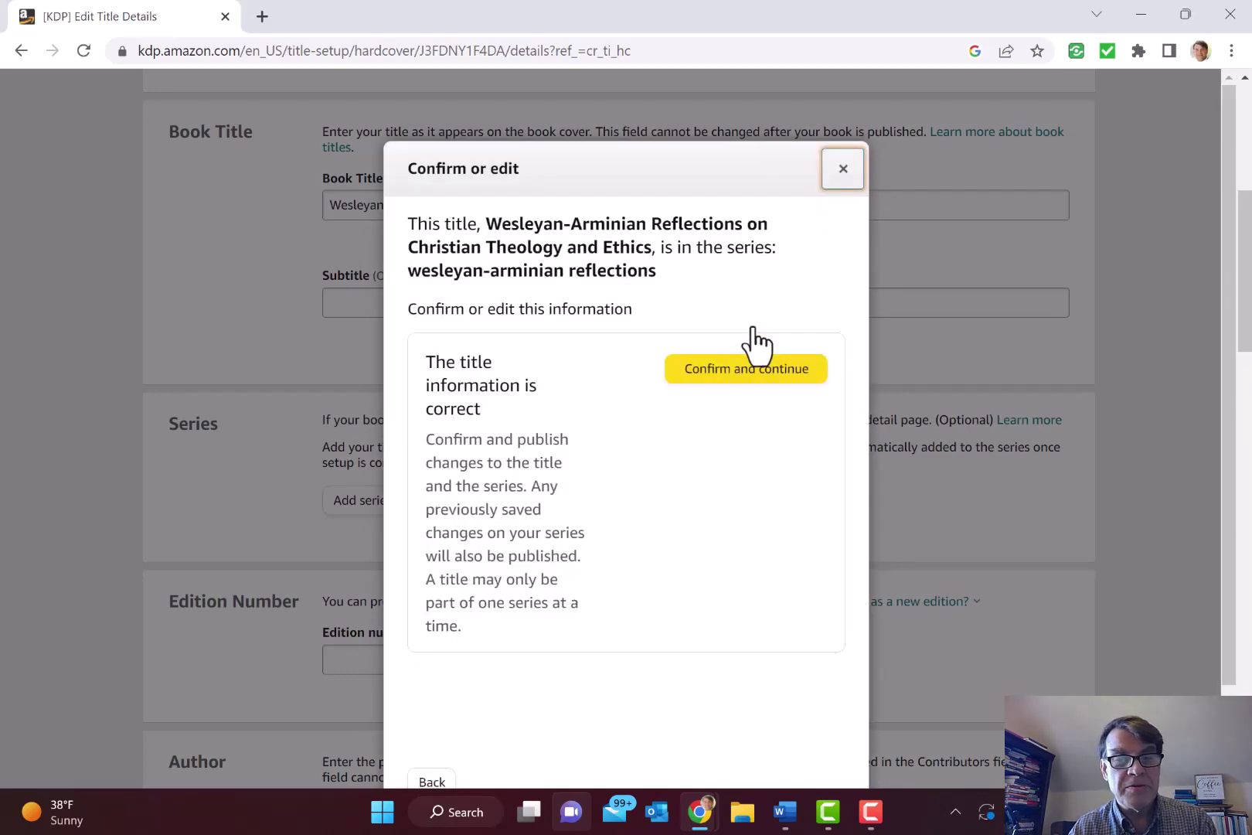
click(742, 366)
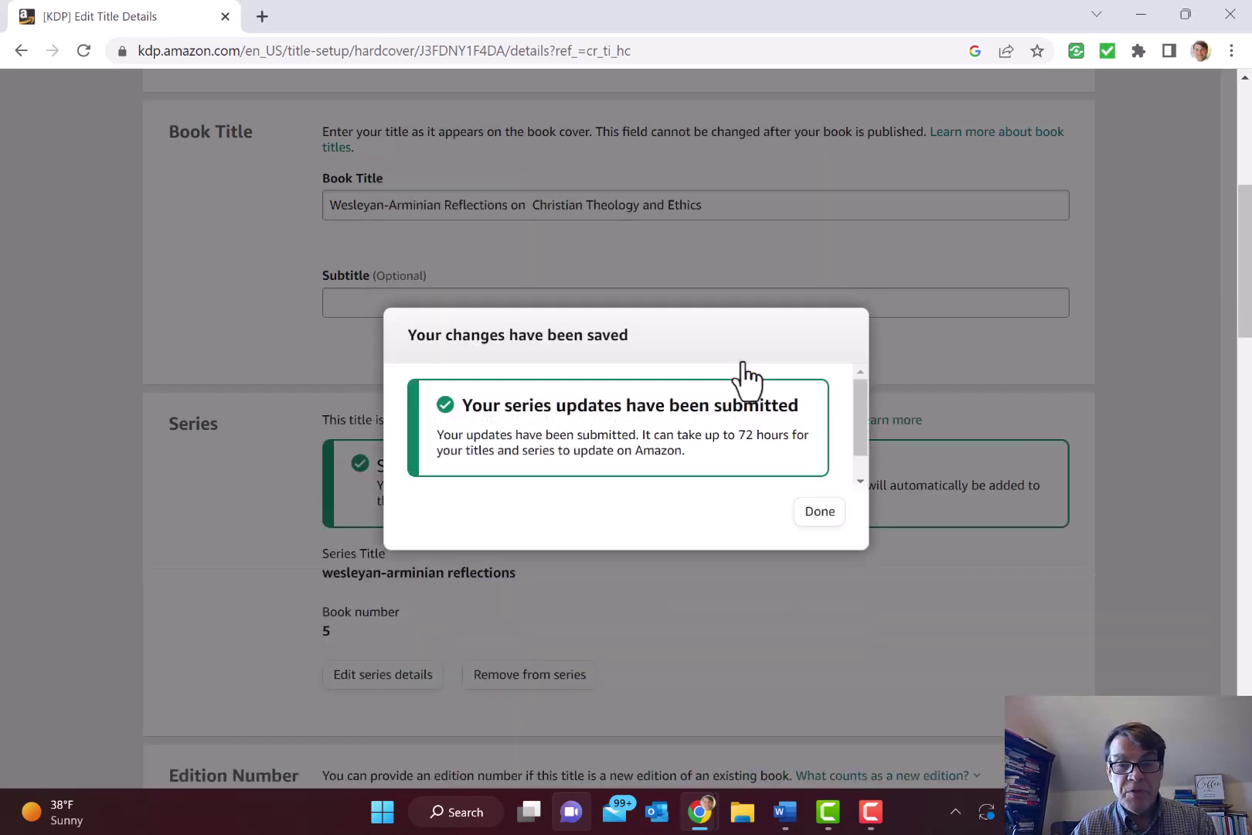
click(818, 513)
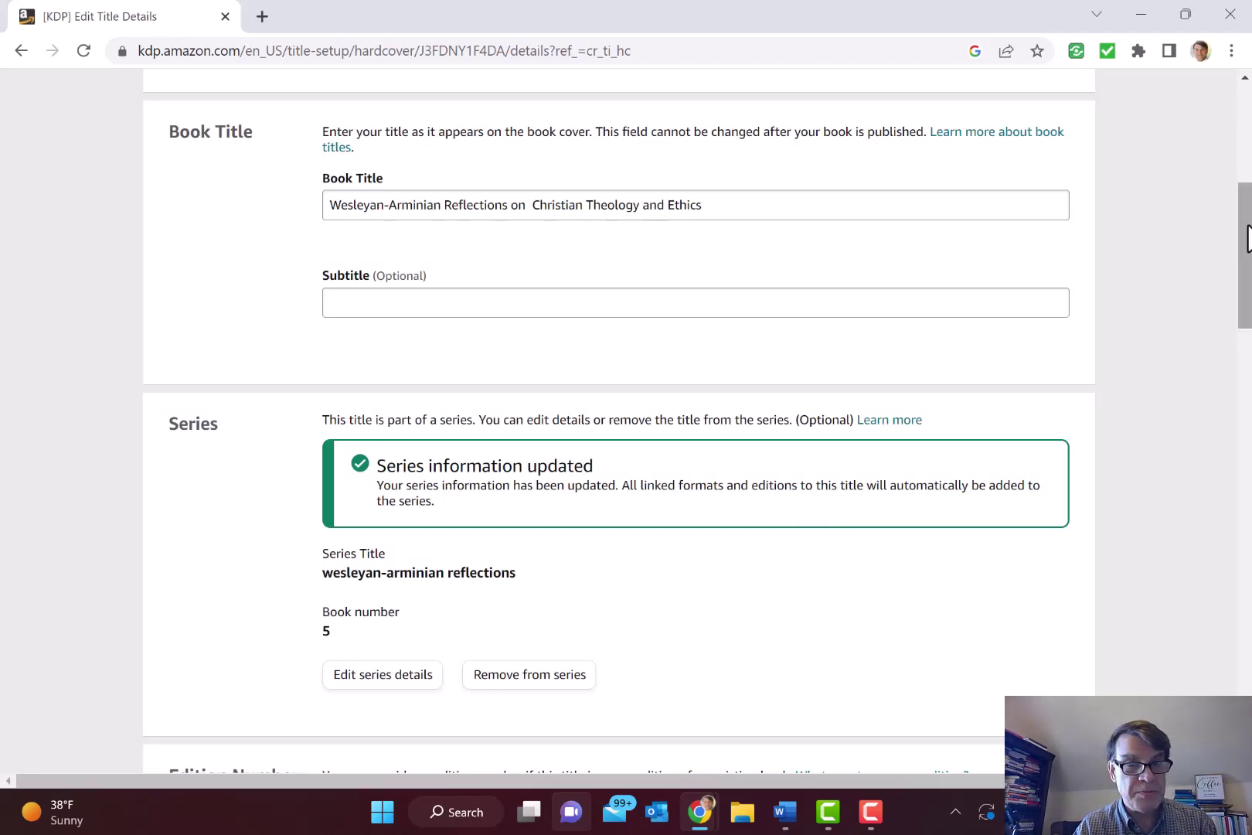
Enter the primary author's first and last name in the Author section
drag(1246, 238, 1246, 241)
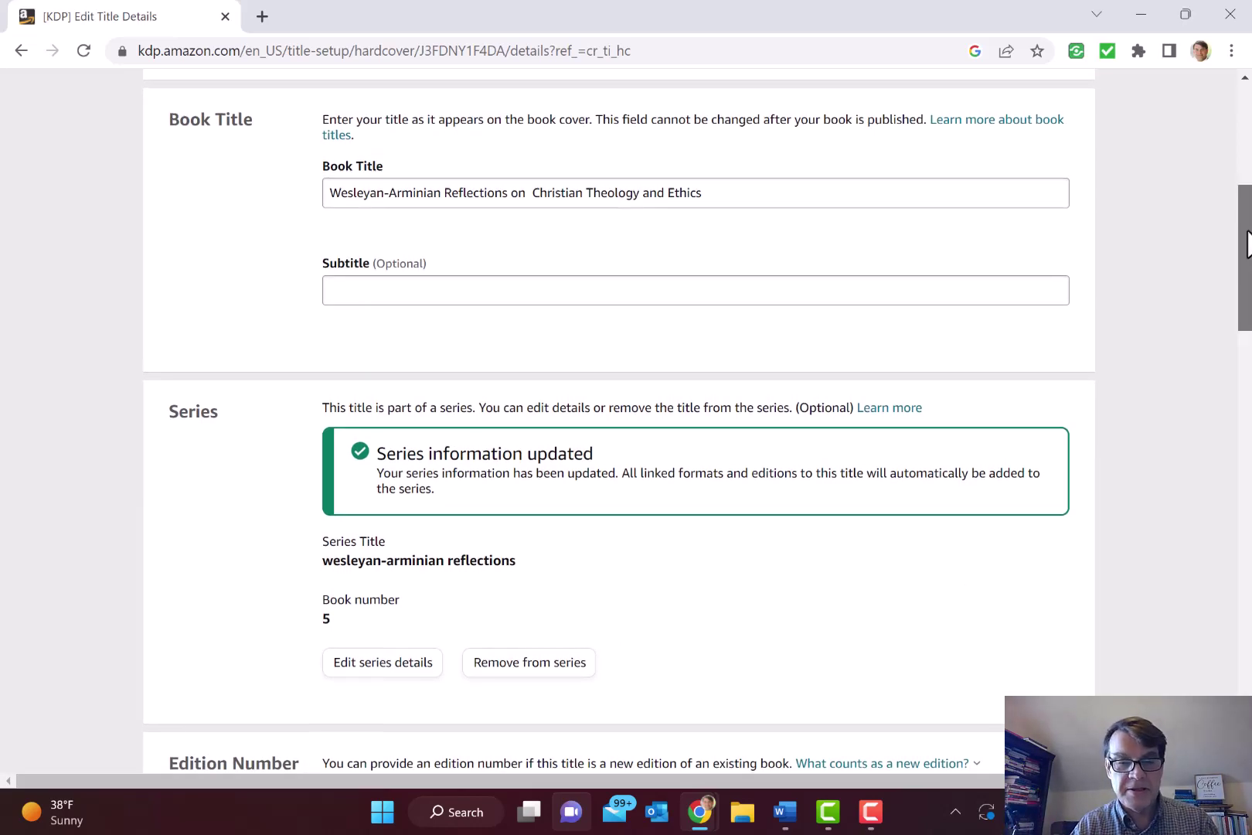
drag(1247, 241, 1248, 356)
click(608, 438)
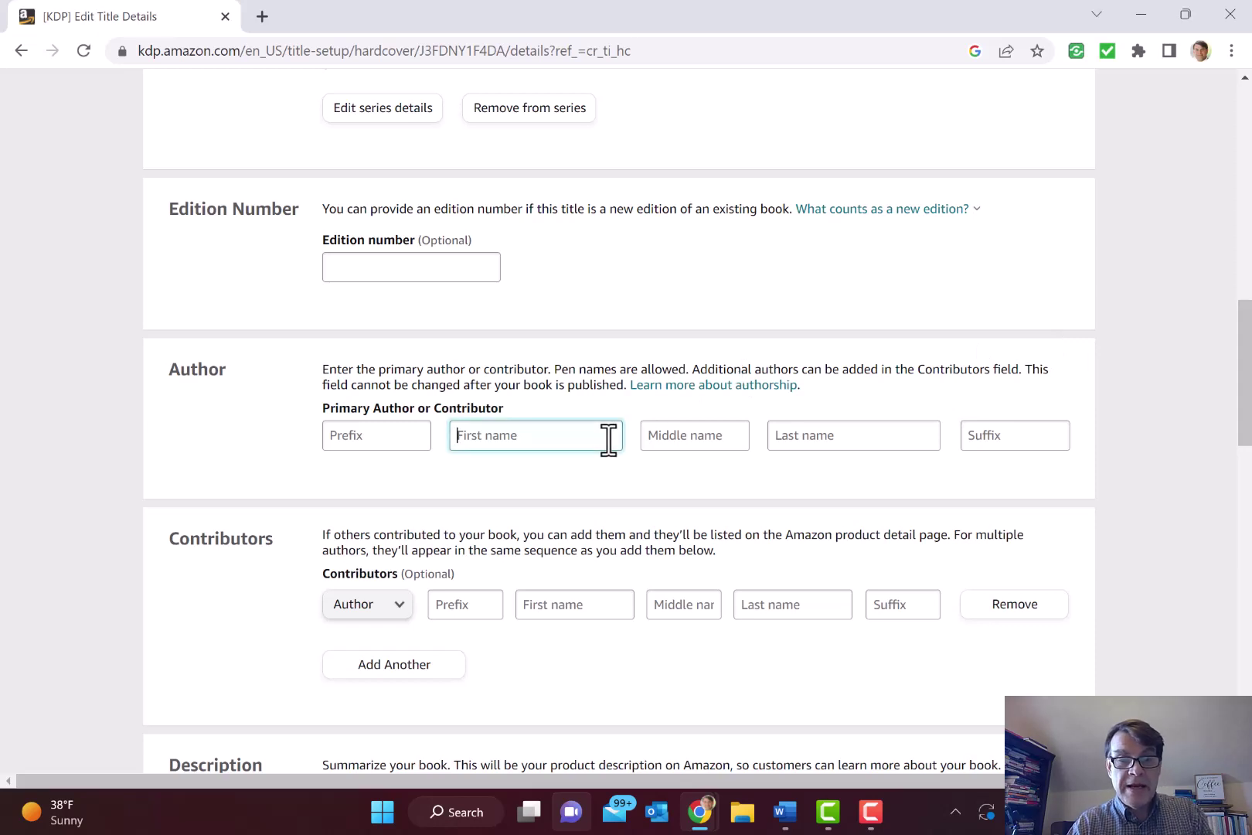
text(Kenneth)
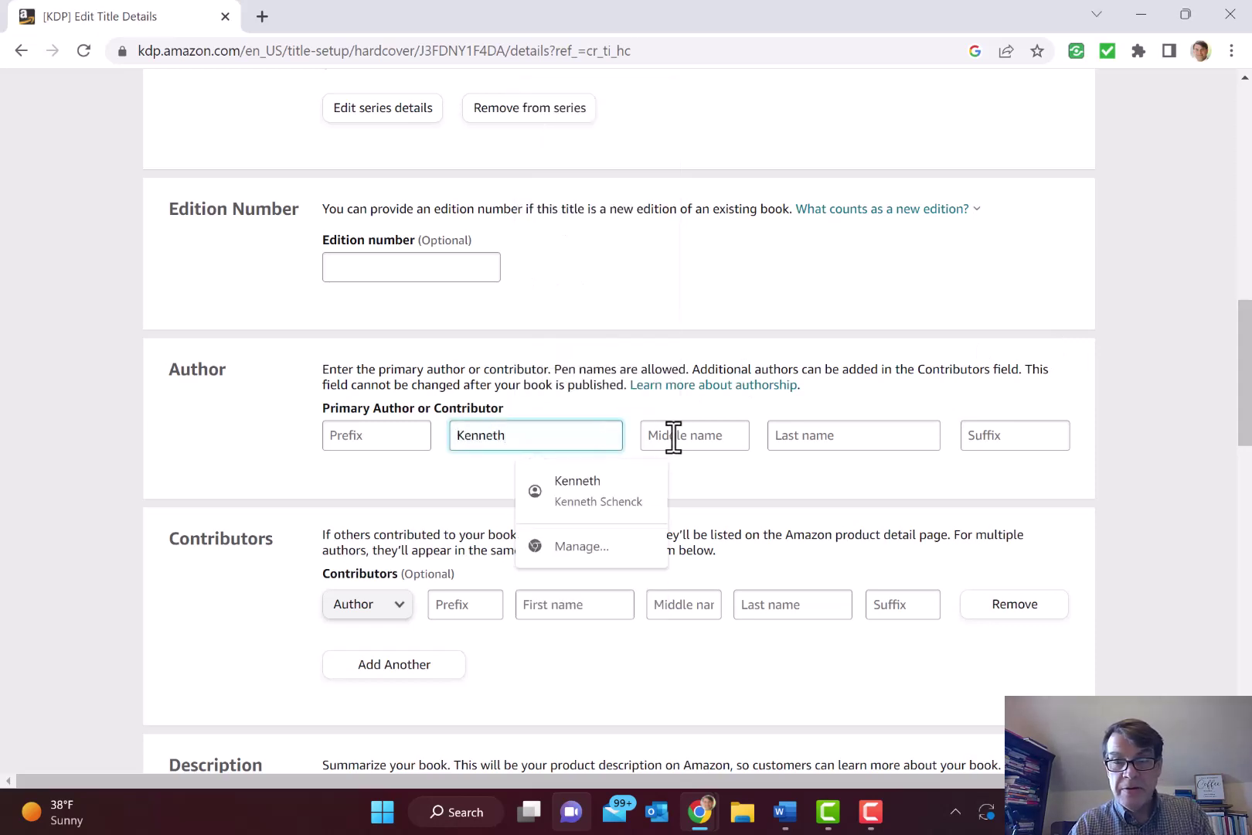
click(809, 439)
text(Schenck)
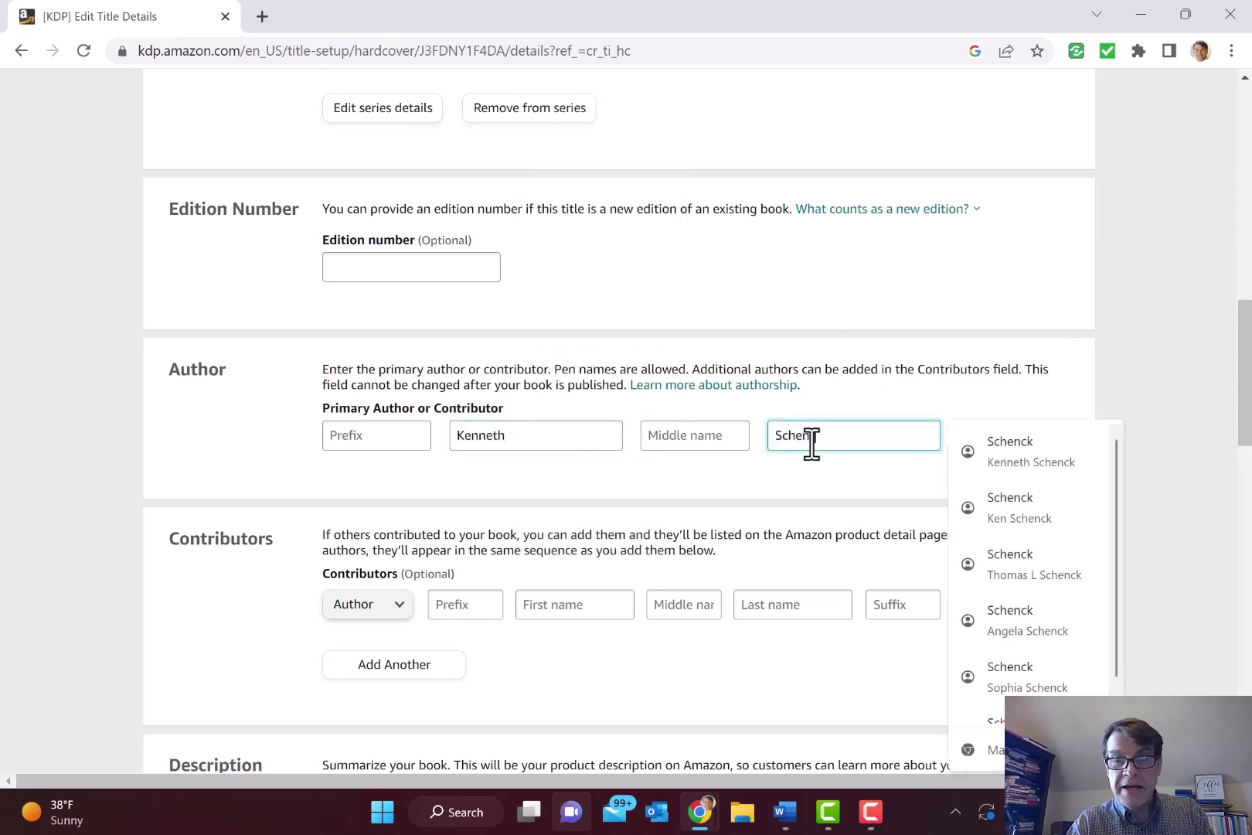
click(772, 481)
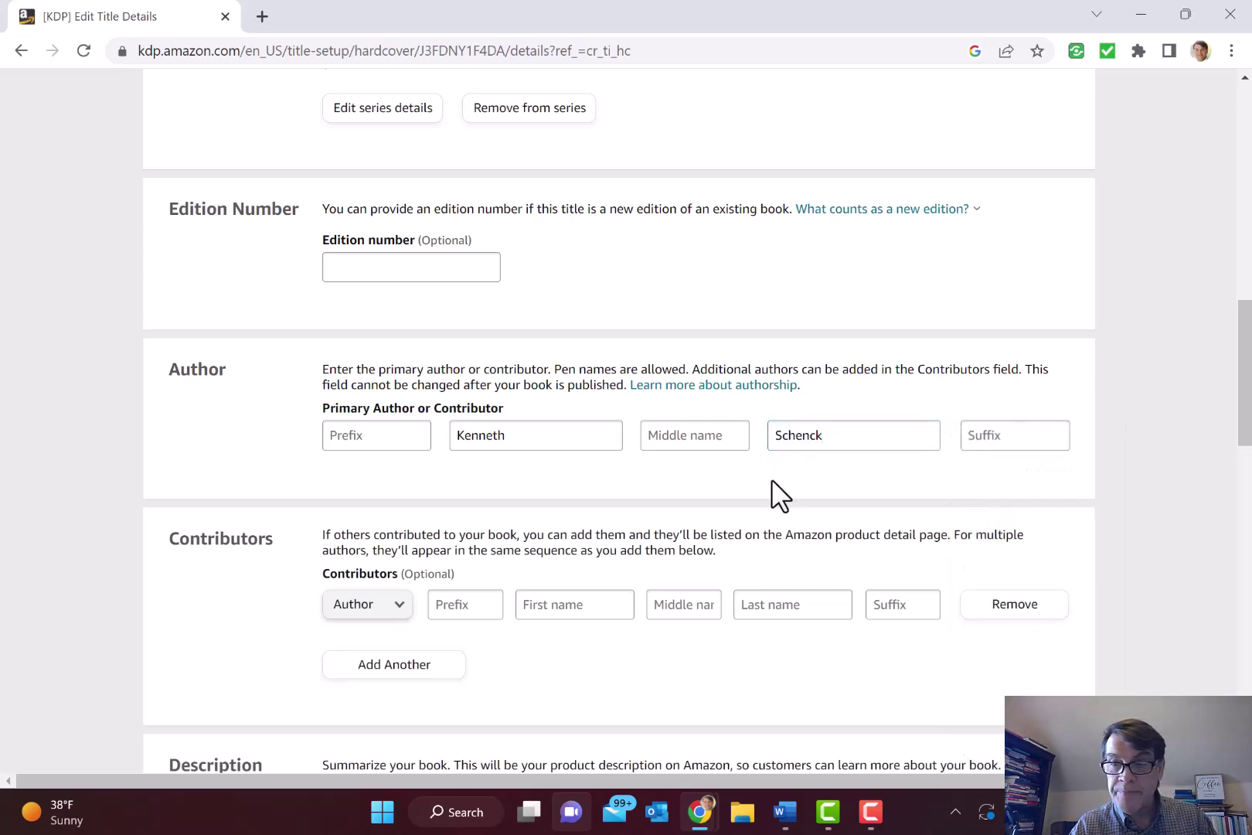
Write a book description presenting a hardback compilation of God and Creation, Christ and Salvation, The Spirit and the Church, and Christian Ethics
drag(1246, 356, 1247, 445)
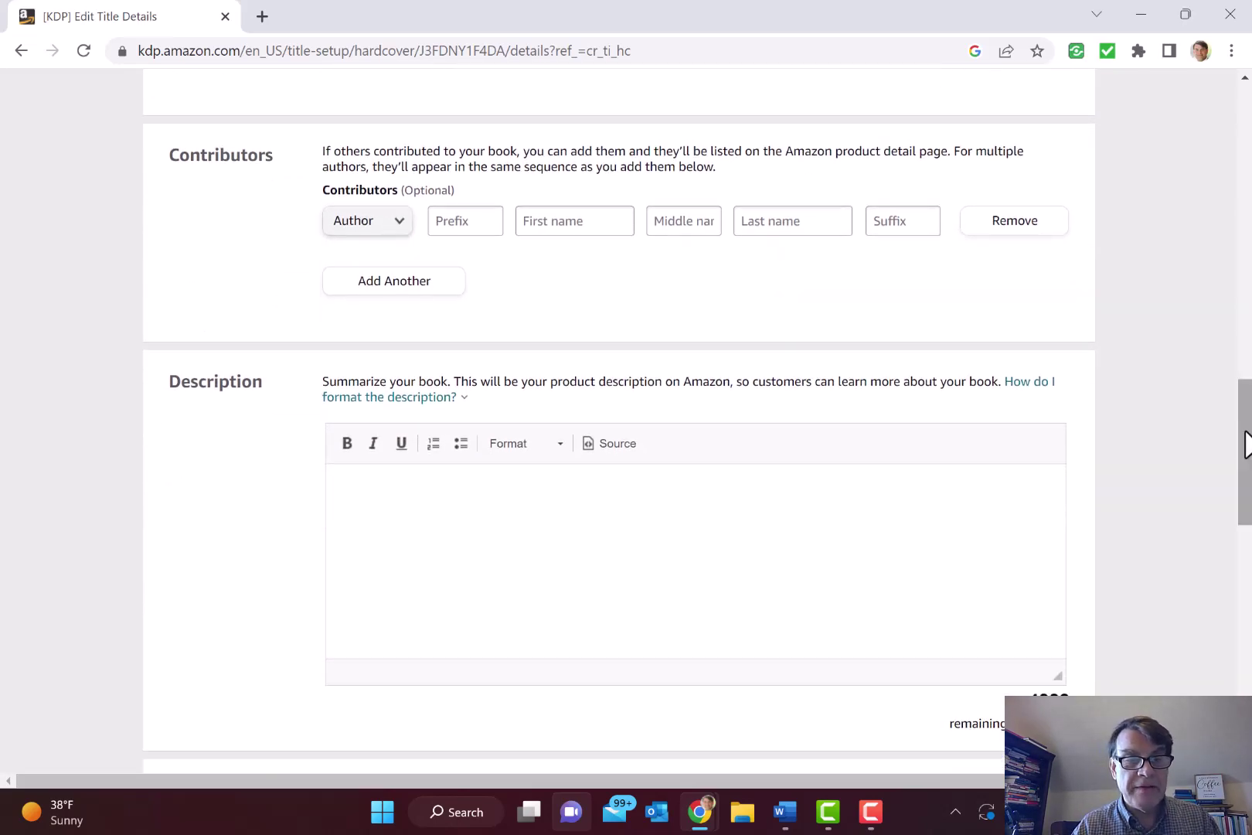
click(354, 506)
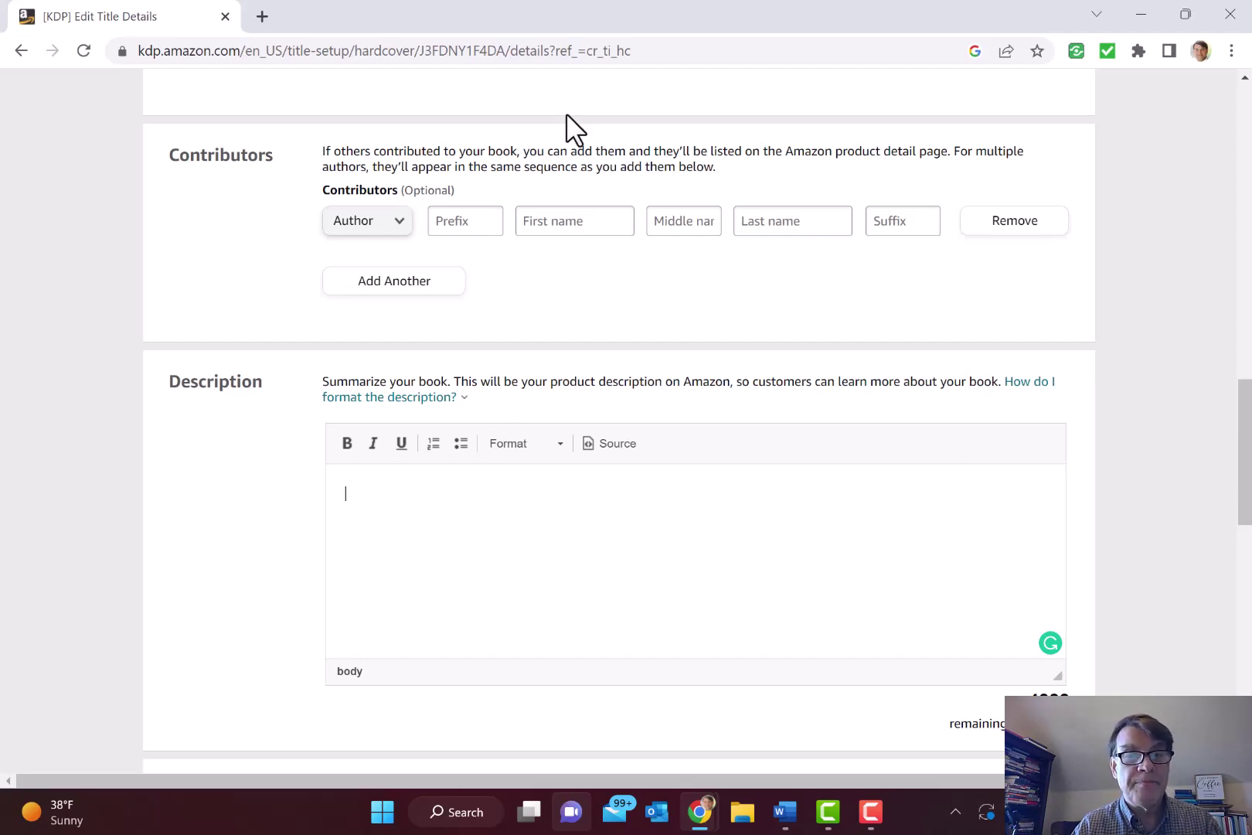
text(This is a compilation volume bringing together in one place four smaller volumes that are already available in paperback. These were 1) God and Creation, 2) Christ and Salvation, 3) The Spirit and the Church, and 4) Christian Ethics. This hardback volume brings all four of those "Wesleyan-Arminian reflections" in one place.)
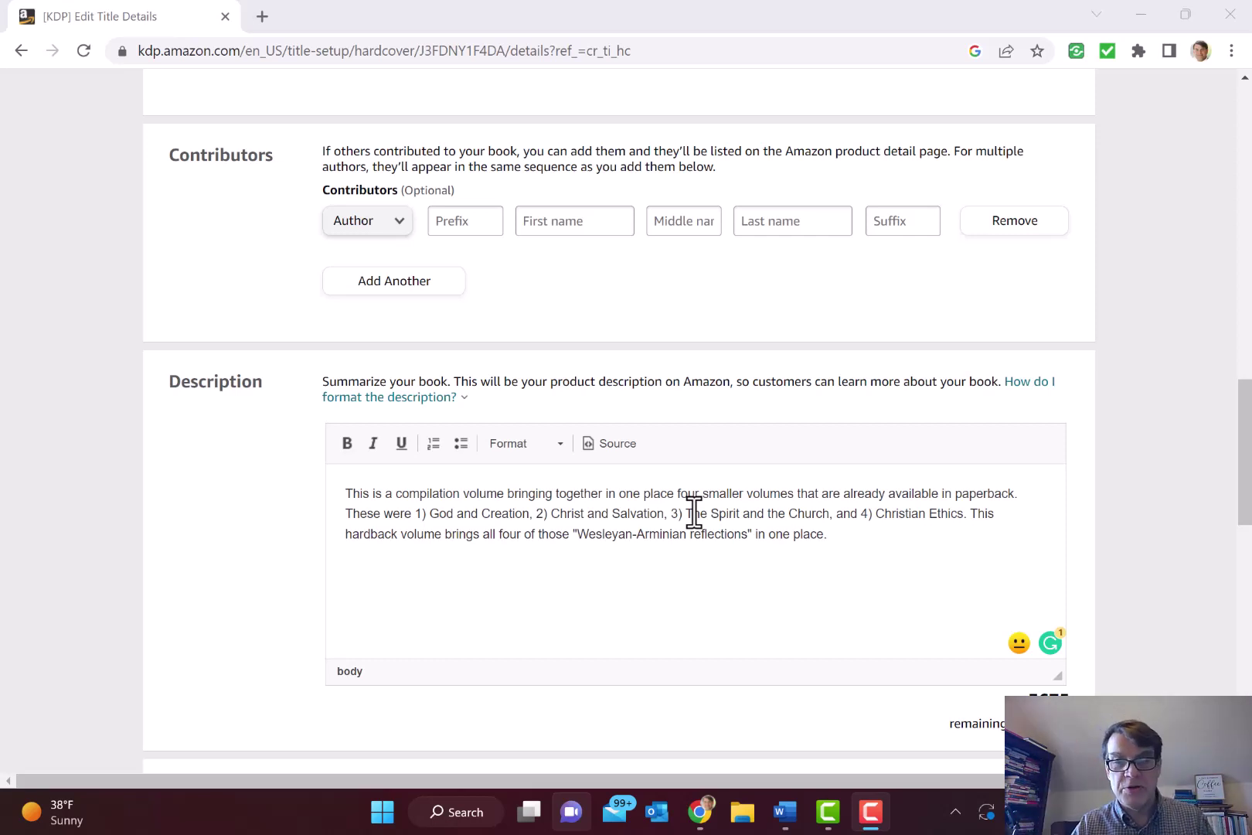
Fill in the keywords "theology", "ethics" and "Christianity" for the book
drag(1245, 442, 1245, 515)
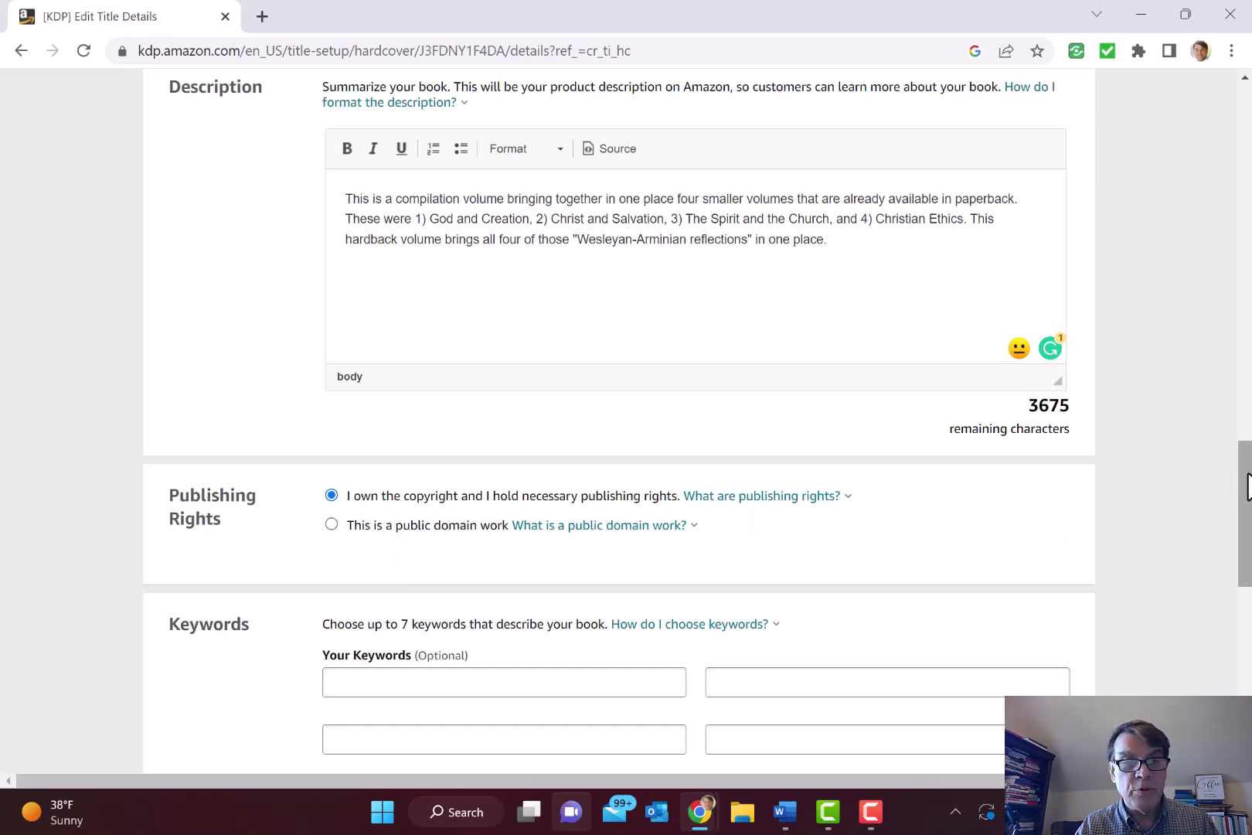
drag(1246, 485, 1245, 531)
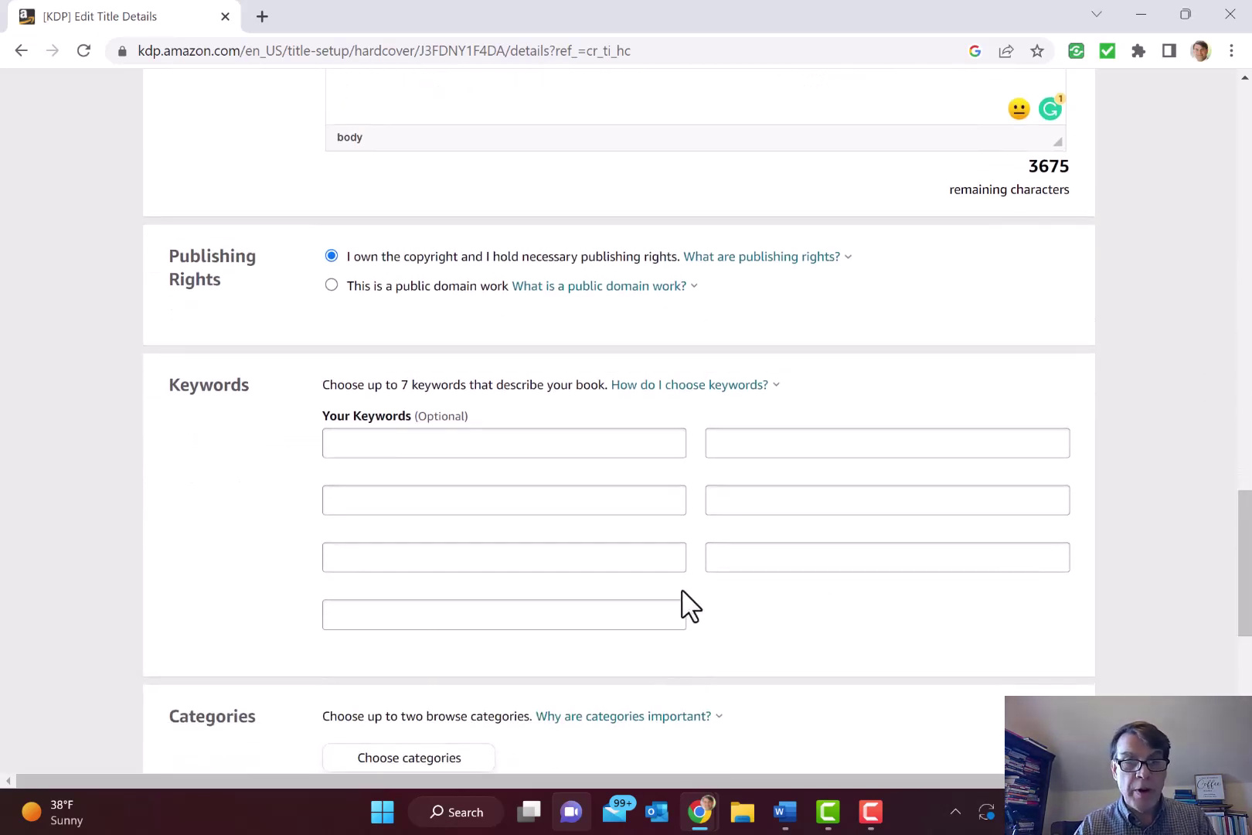
click(620, 443)
text(theology)
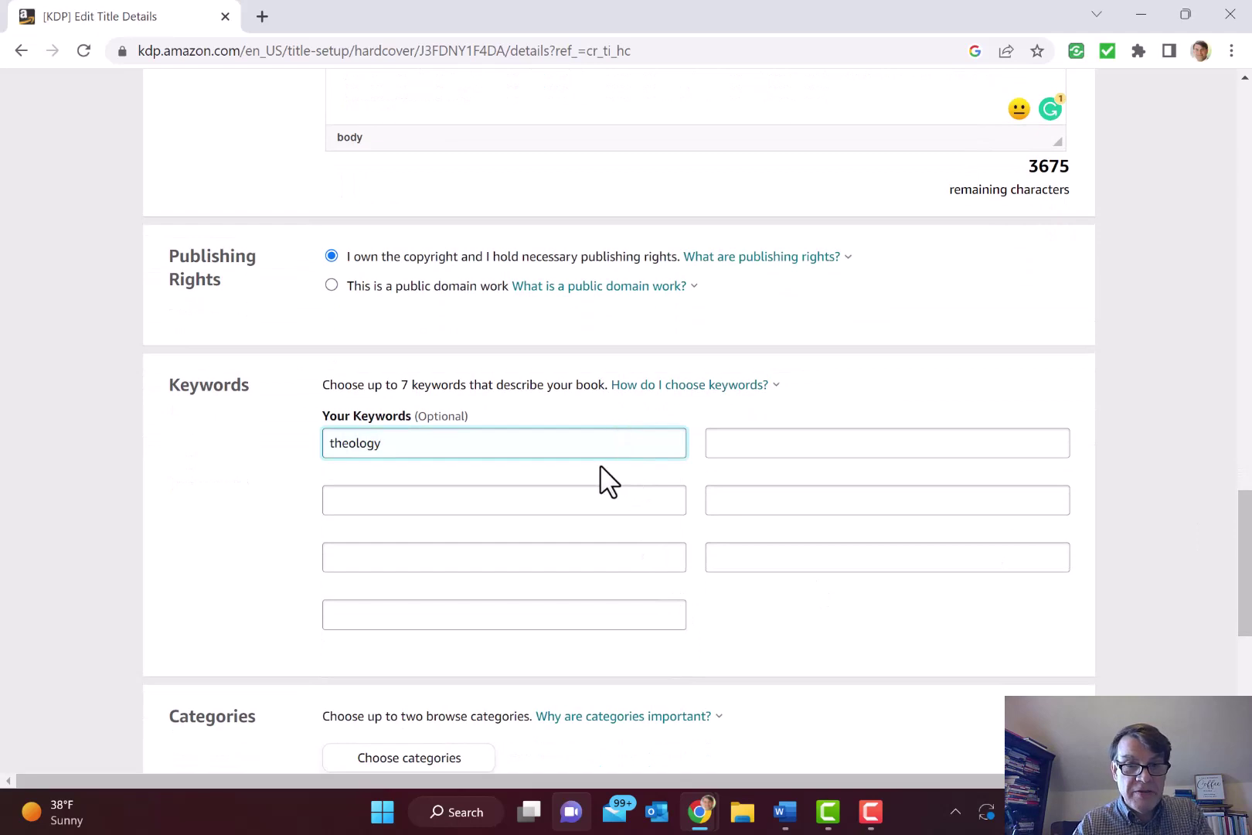
click(601, 502)
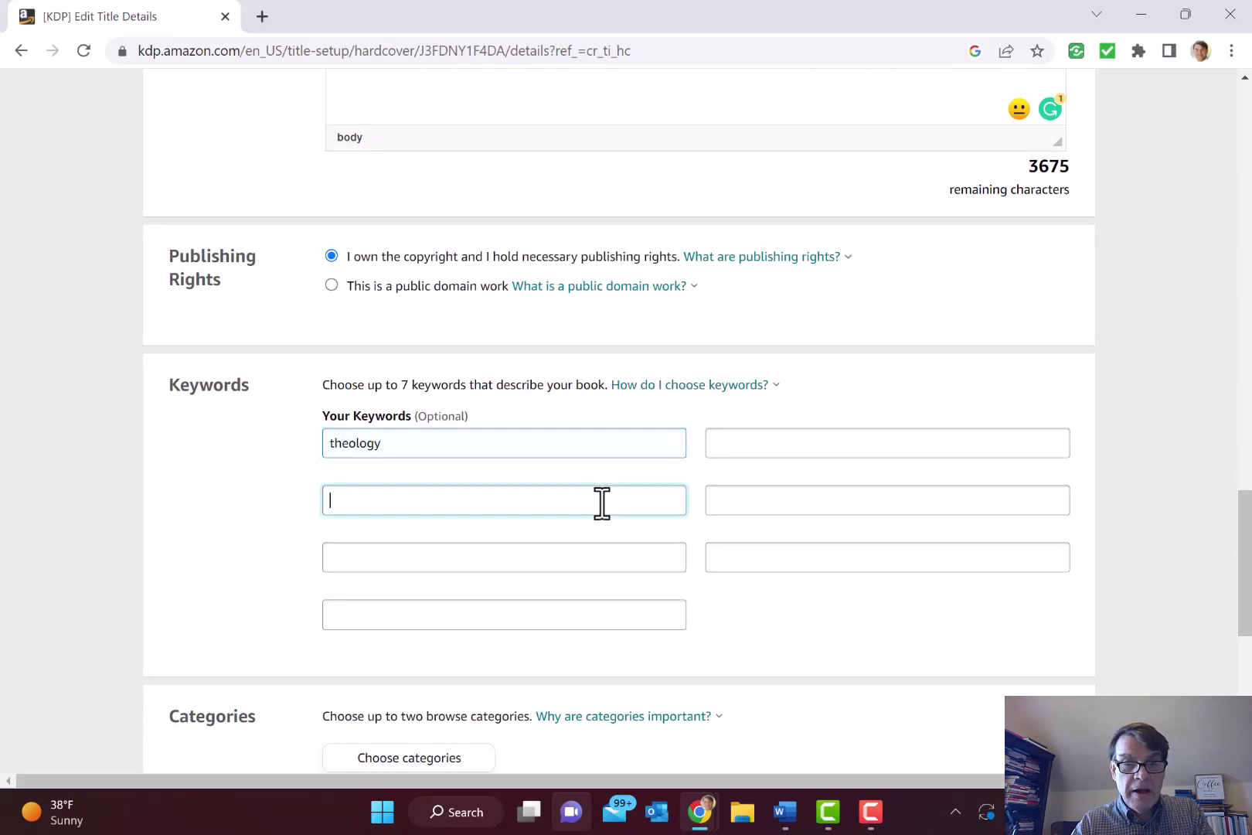
text(ethics)
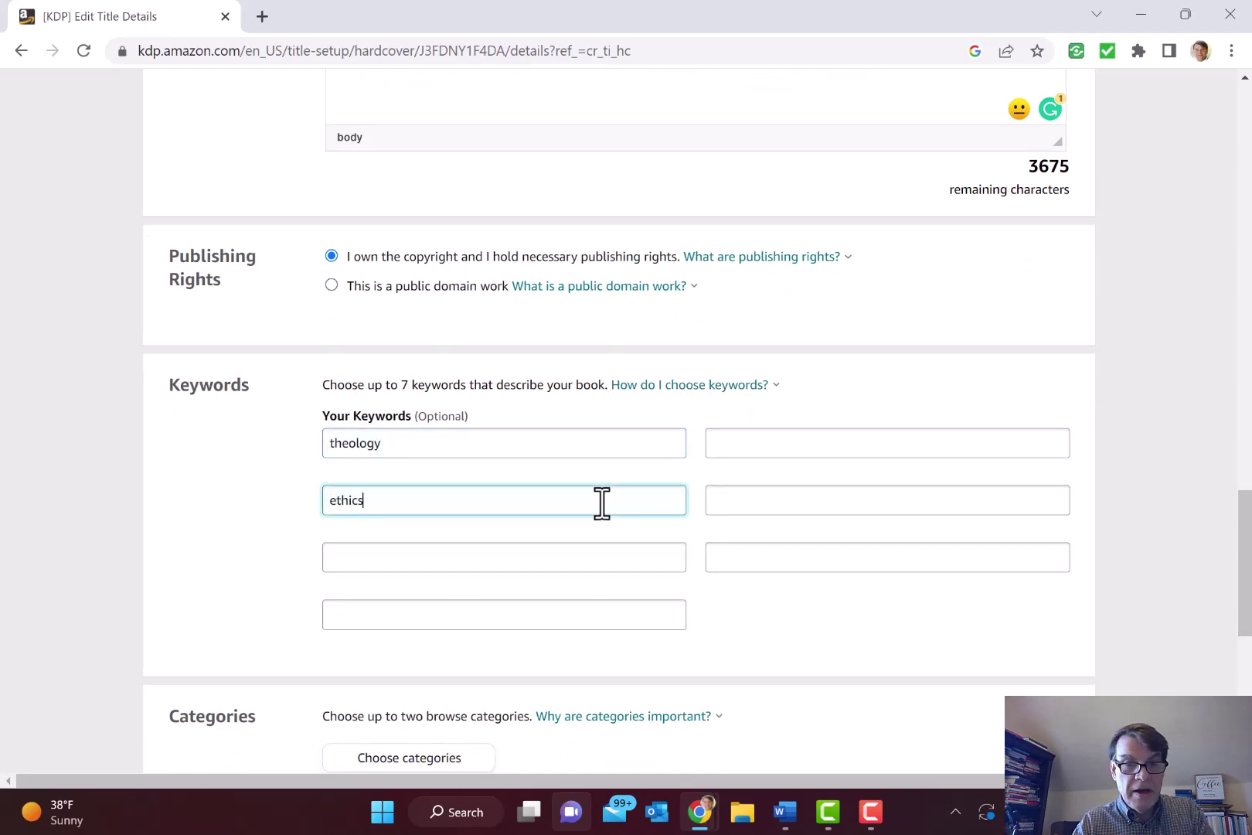
click(587, 558)
text(Christianity)
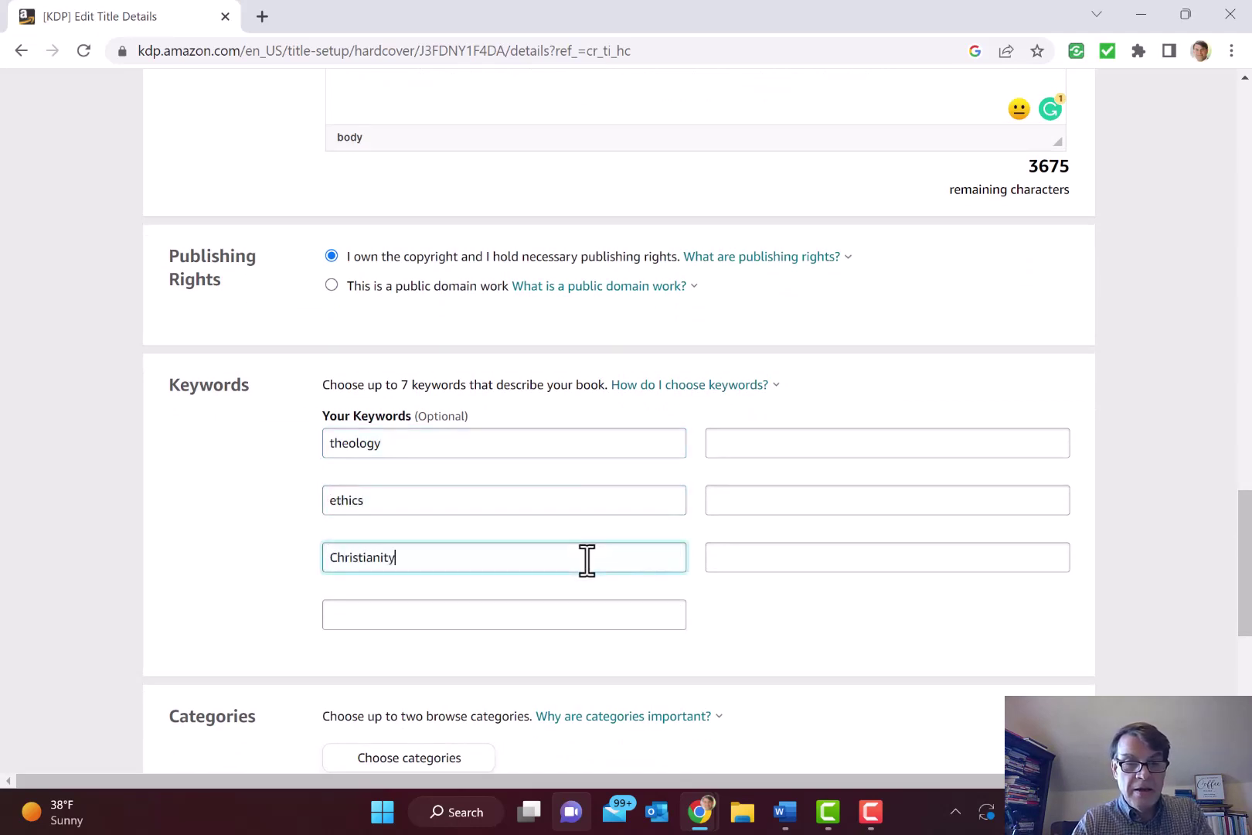
Add the keywords "Jesus Christ", "Holy Spirit" and "God" to the book's remaining keyword entries
click(581, 611)
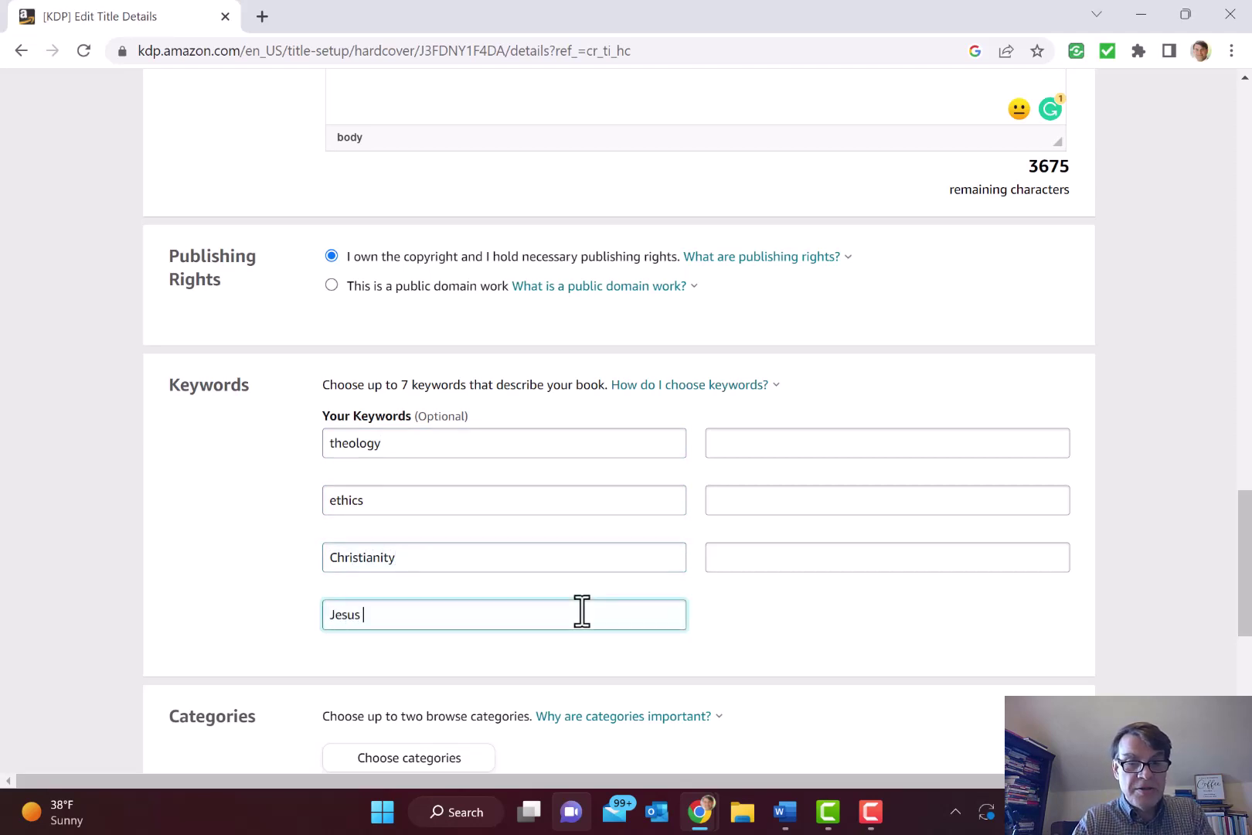
text(Jesus Christ)
click(733, 455)
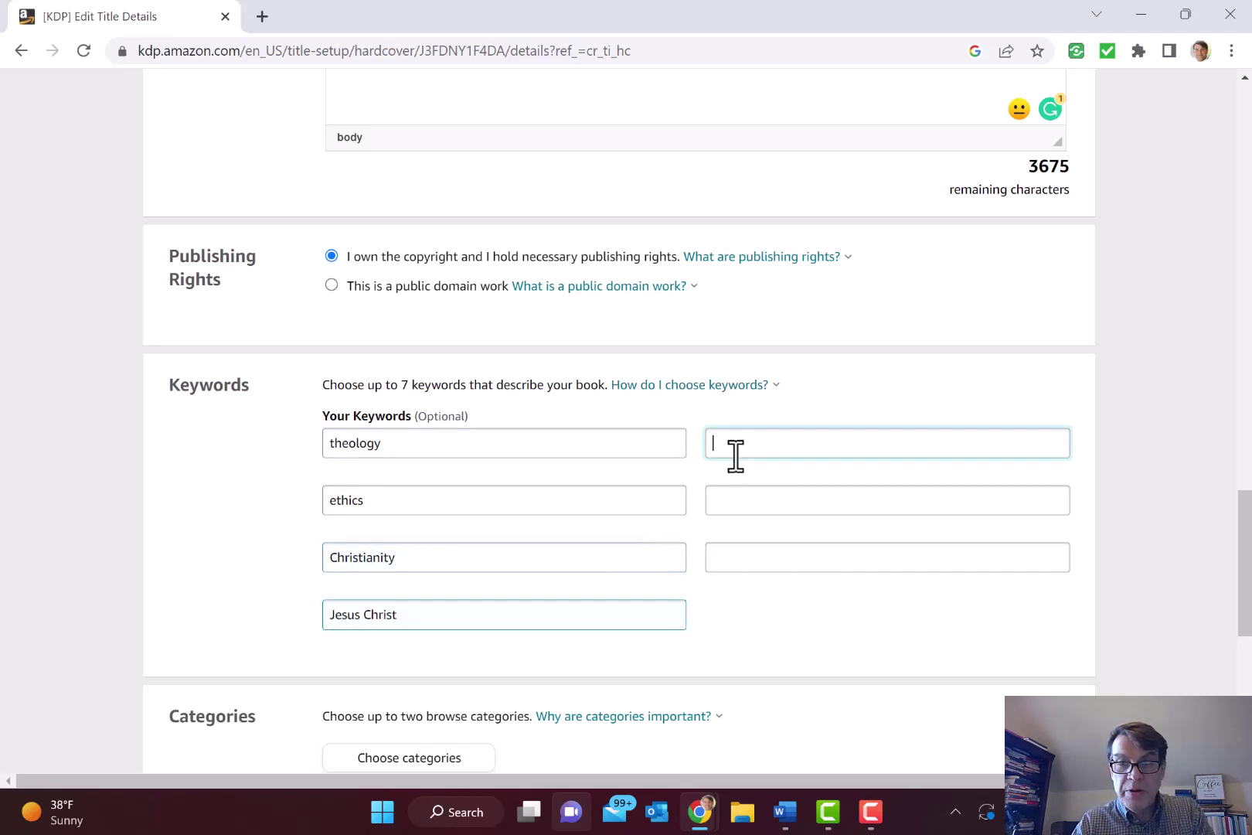
text(Holy Spiri)
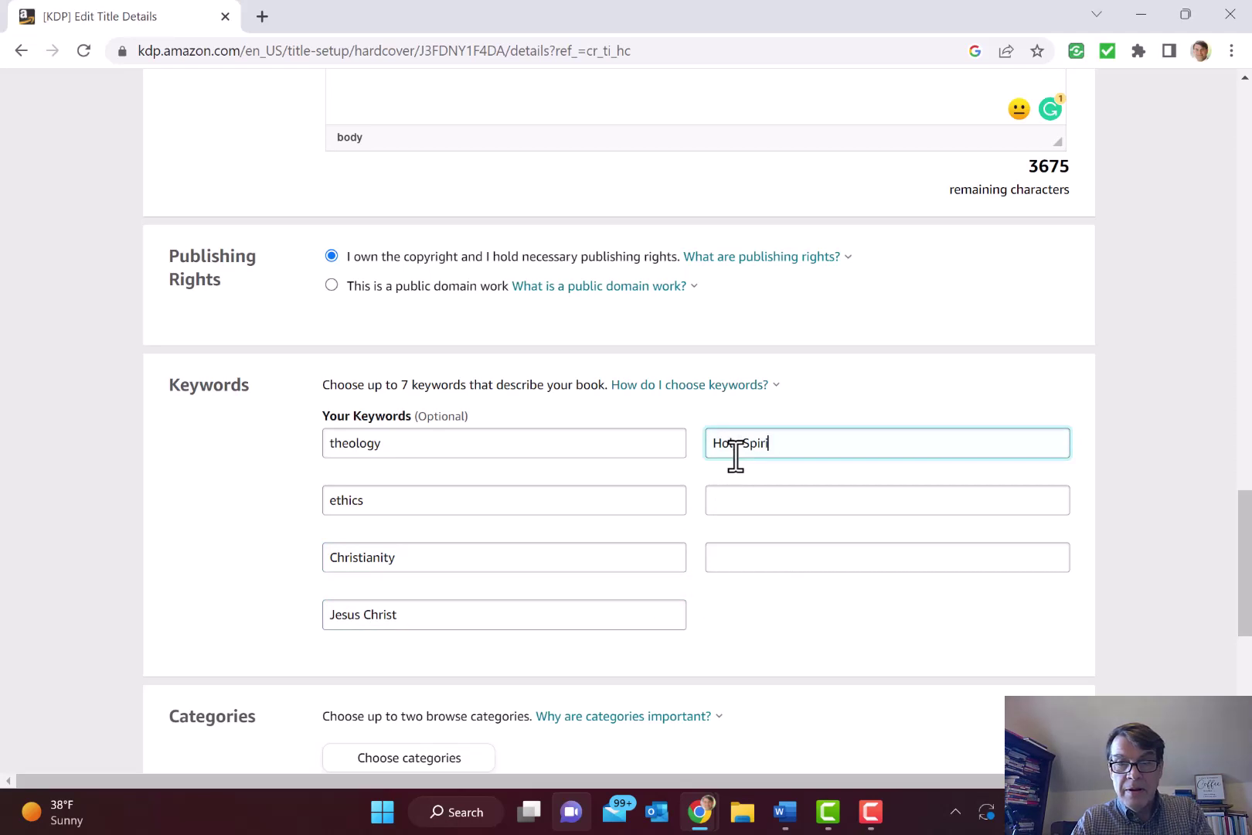
text(t)
click(750, 509)
text(God)
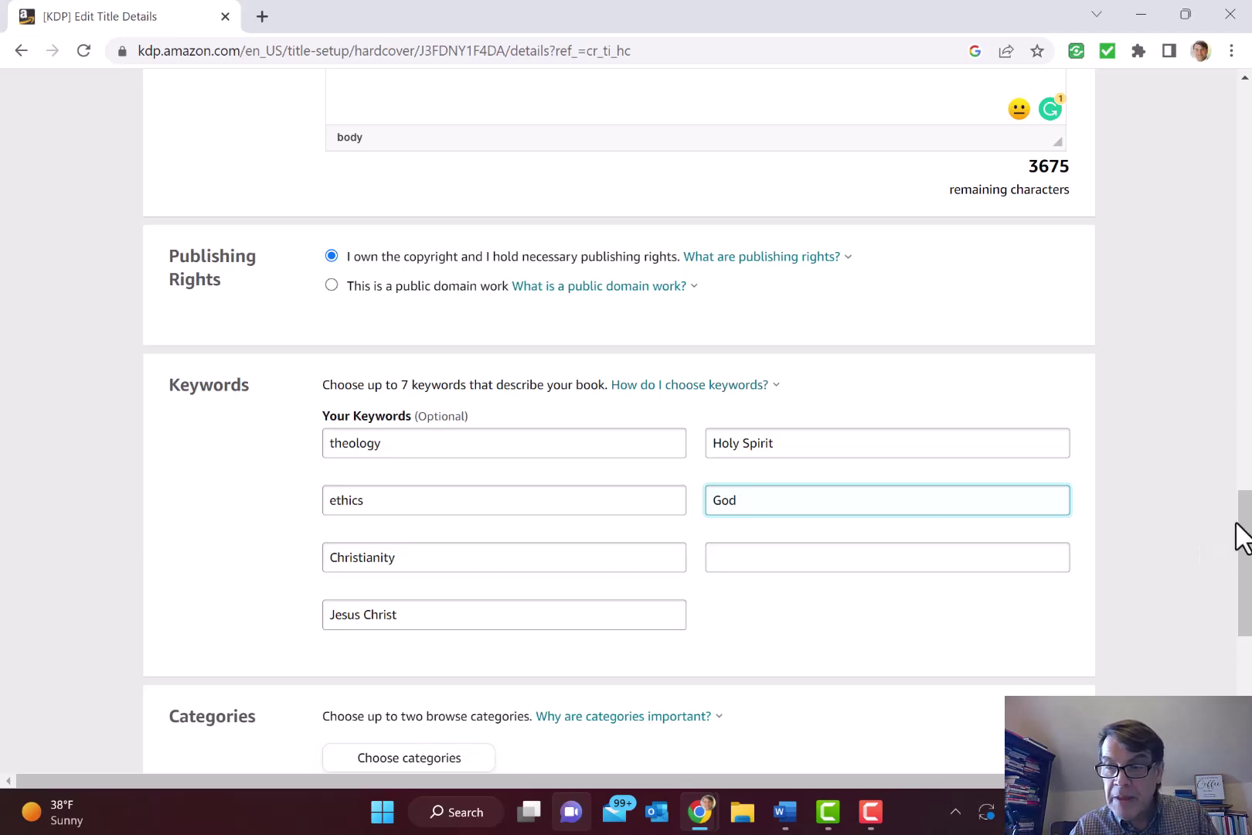
Choose Nonfiction > Religion > Christian Theology > Systematic as the book's first browse category
drag(1239, 533, 1246, 611)
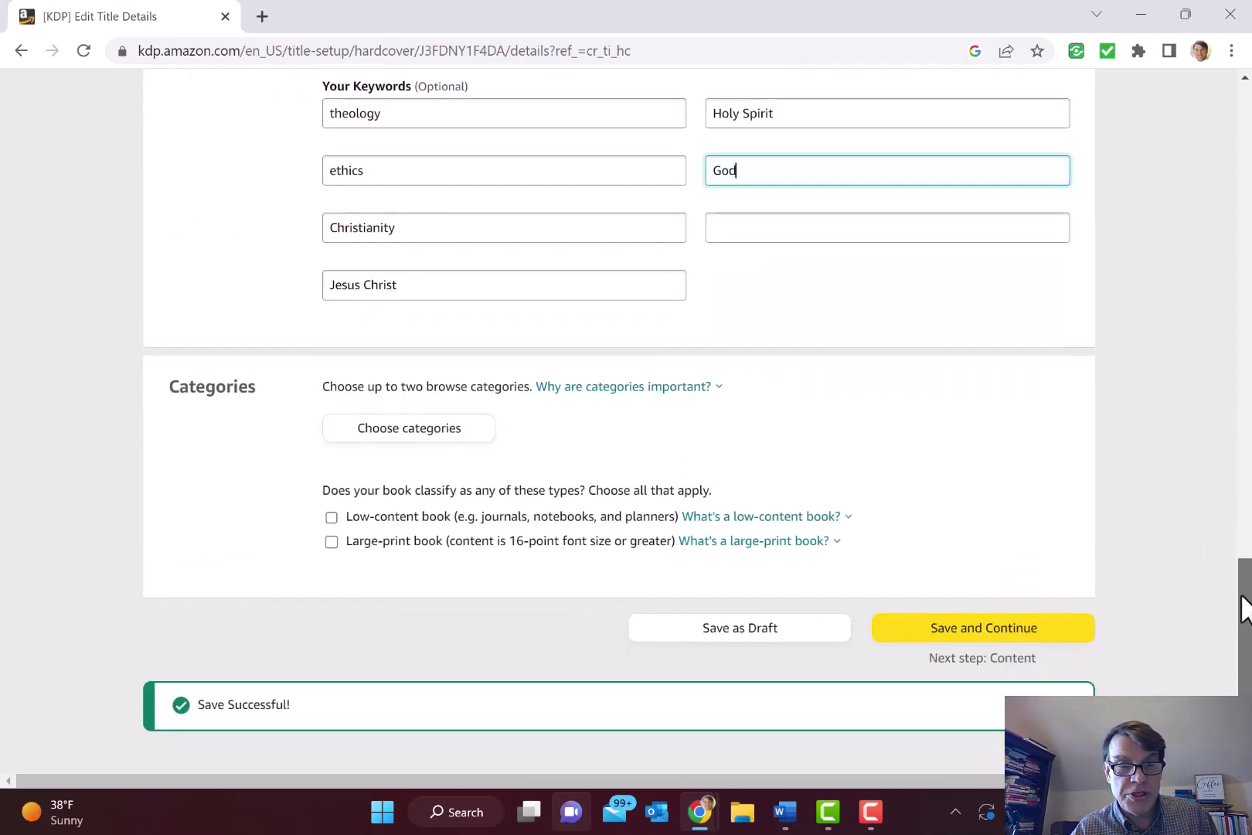
click(421, 438)
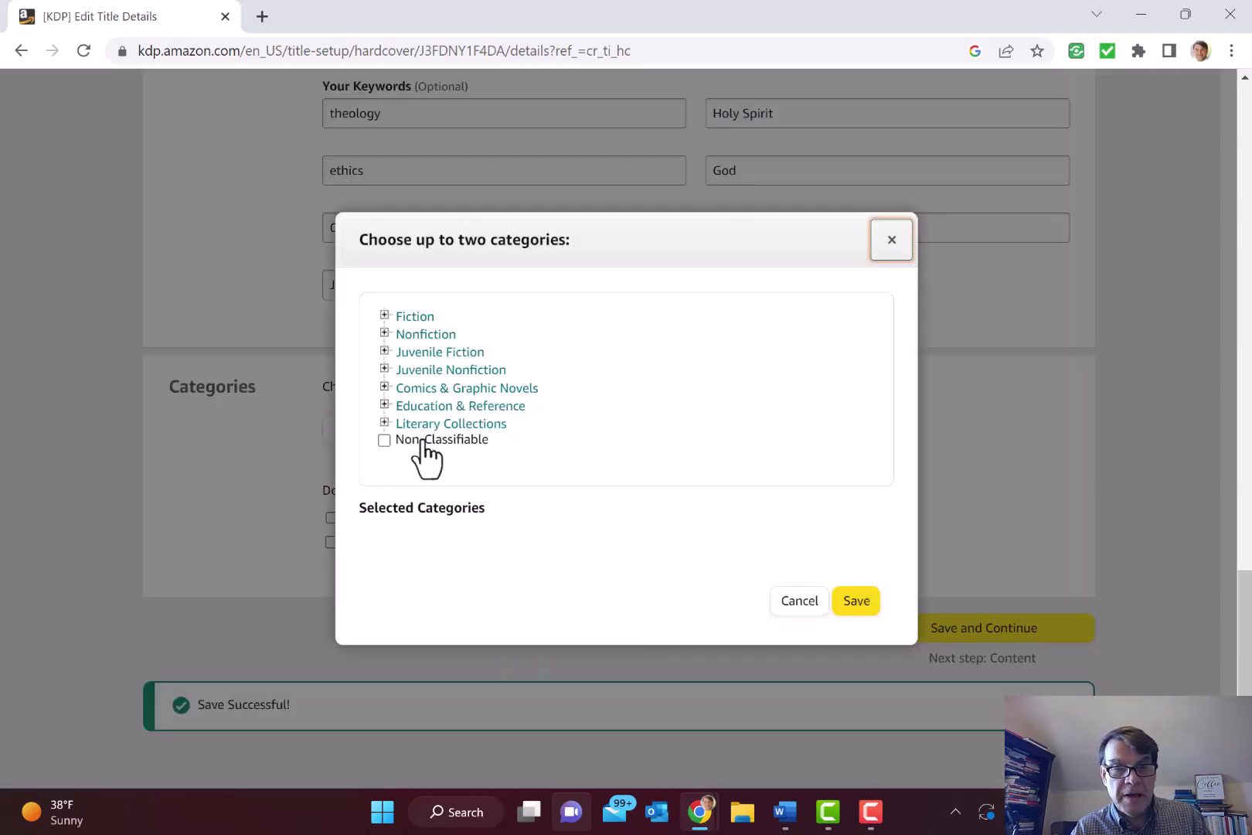
click(421, 335)
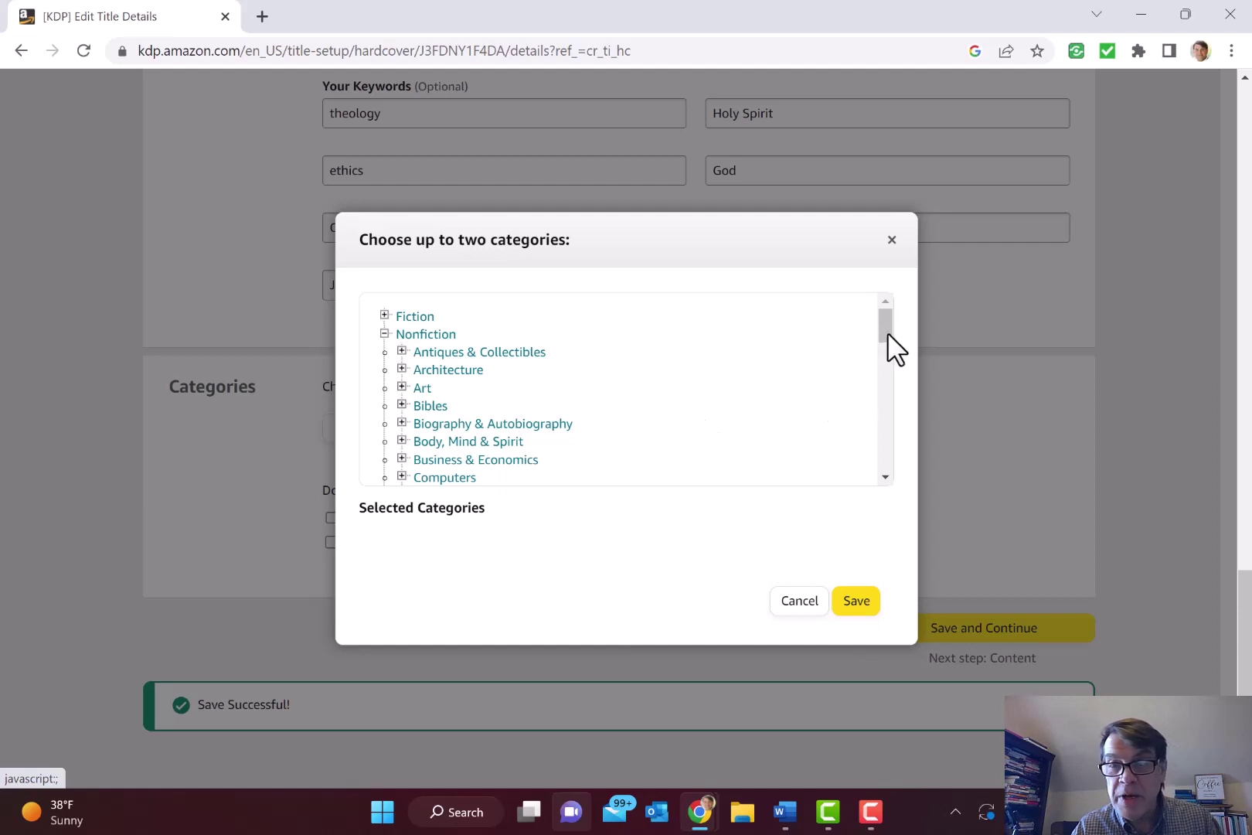
drag(888, 326, 885, 415)
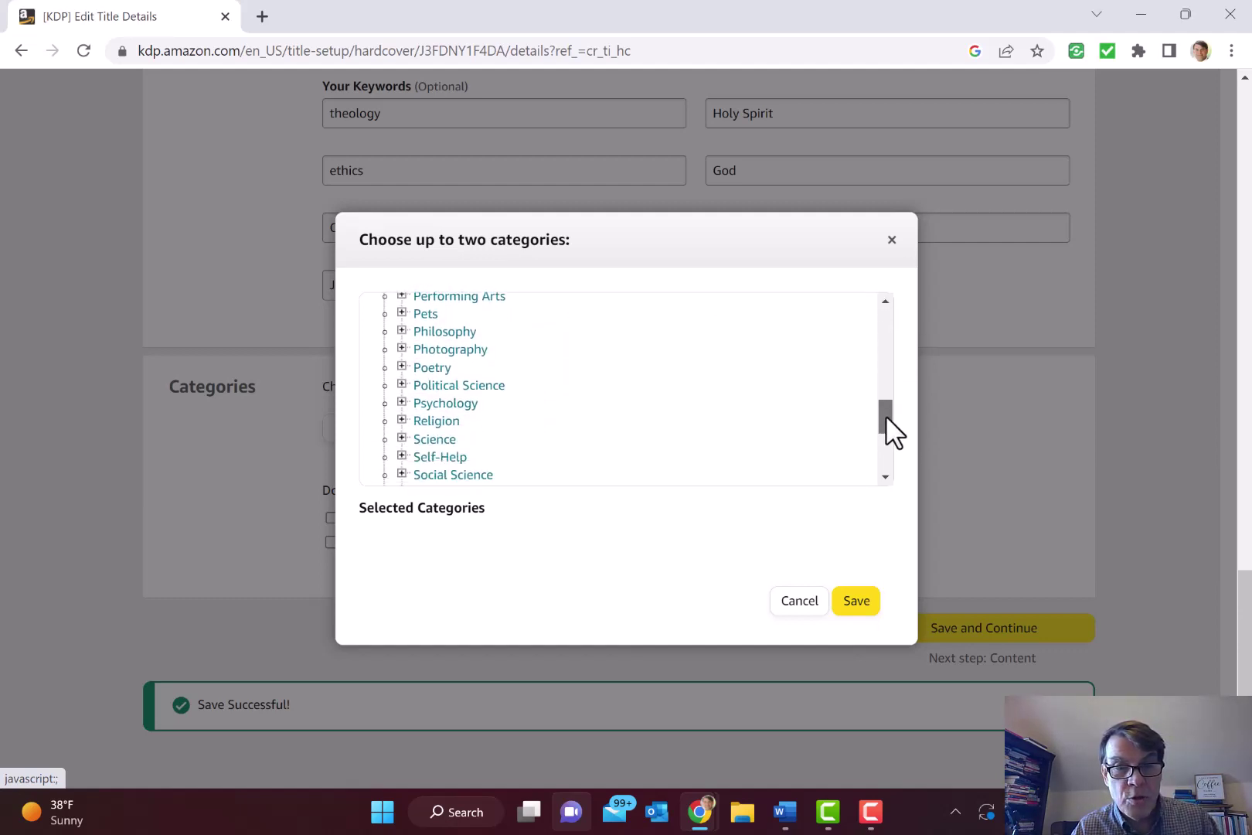
click(437, 422)
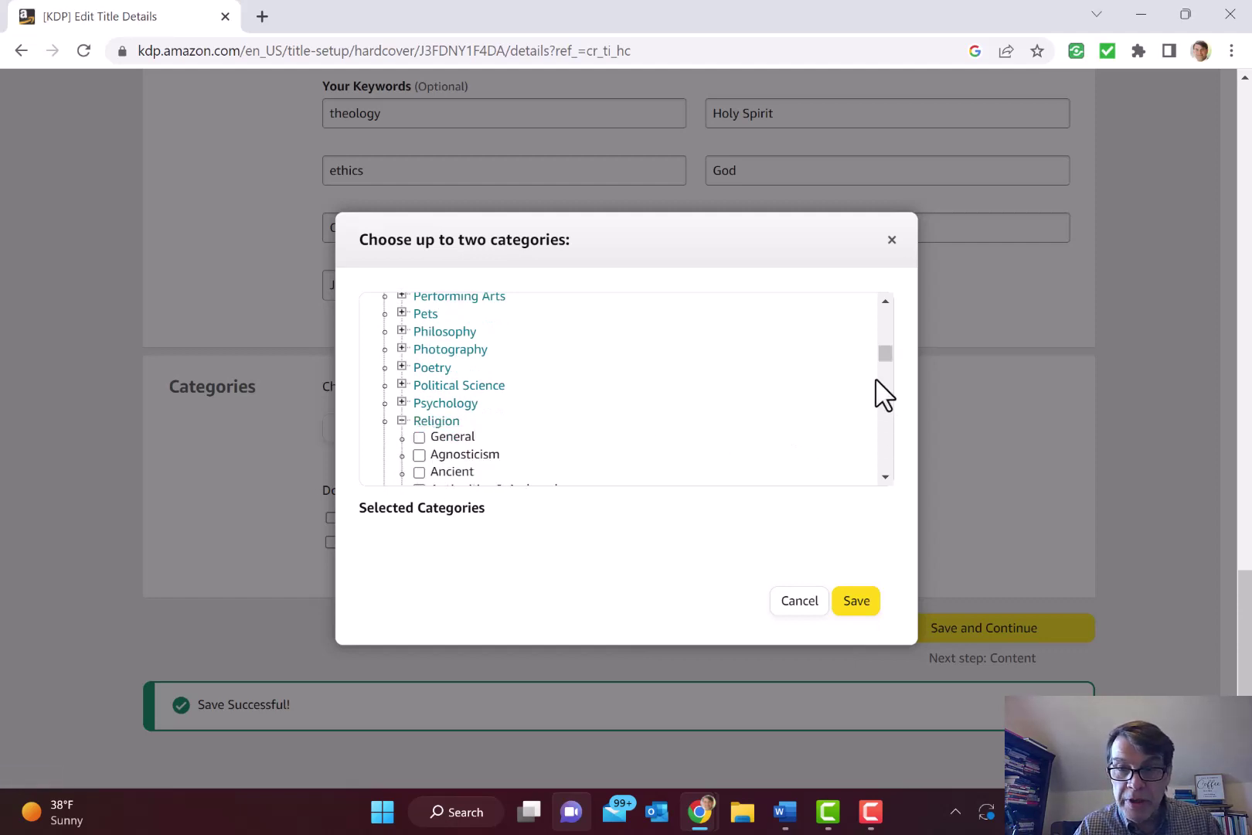
drag(885, 477, 886, 478)
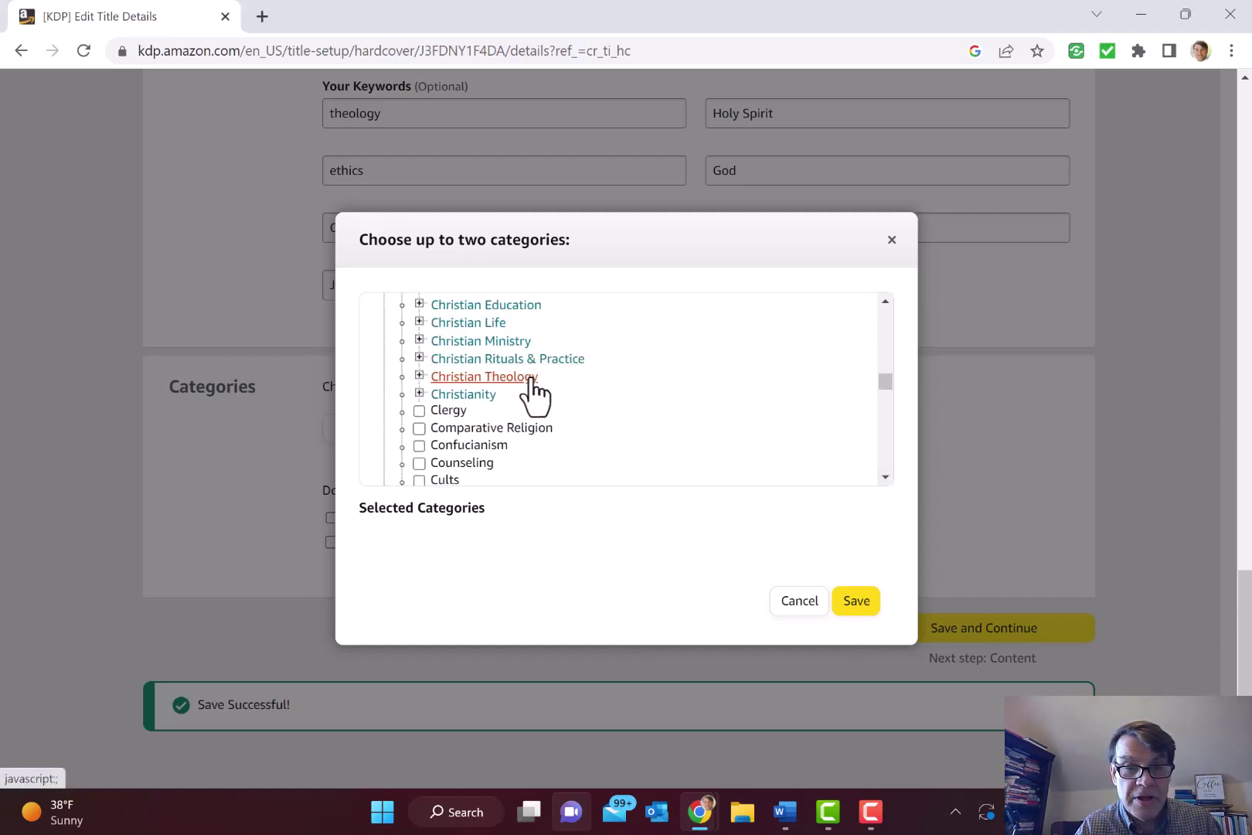
click(484, 376)
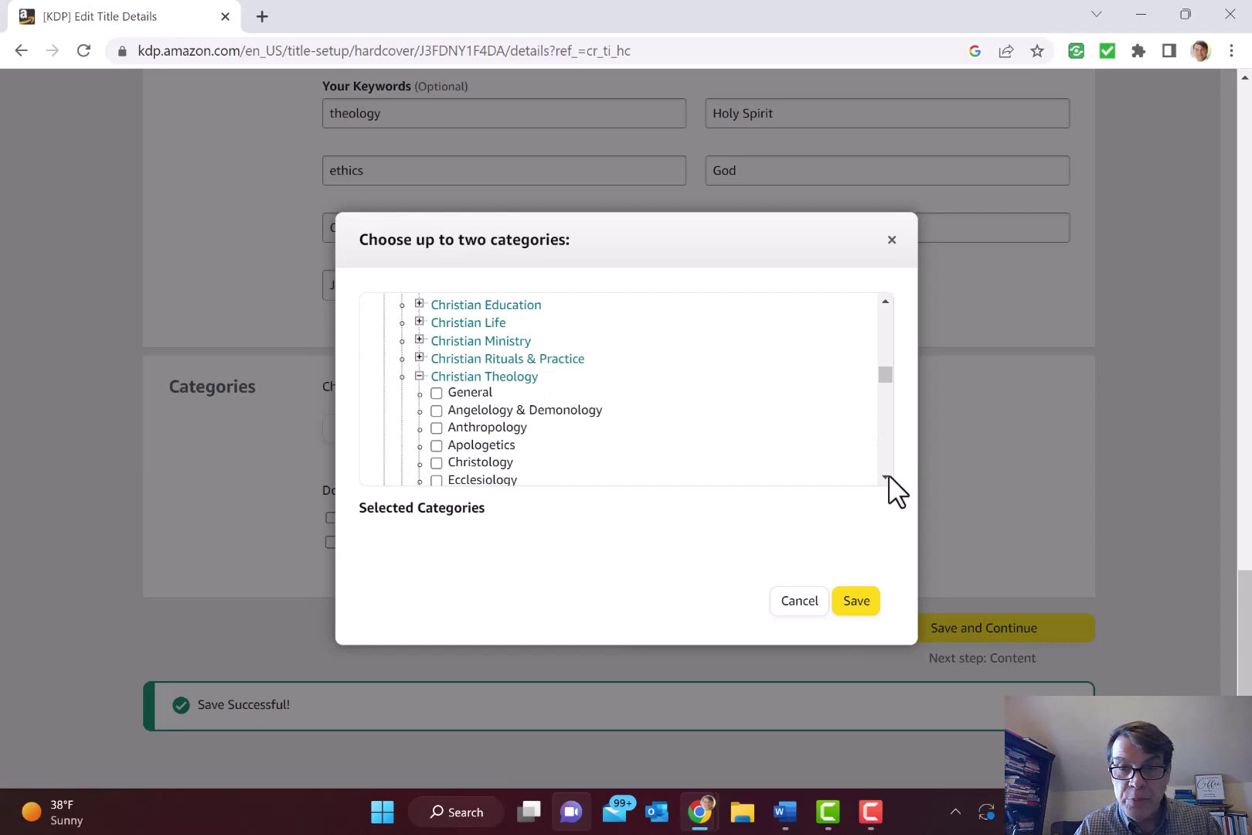
drag(886, 478, 886, 478)
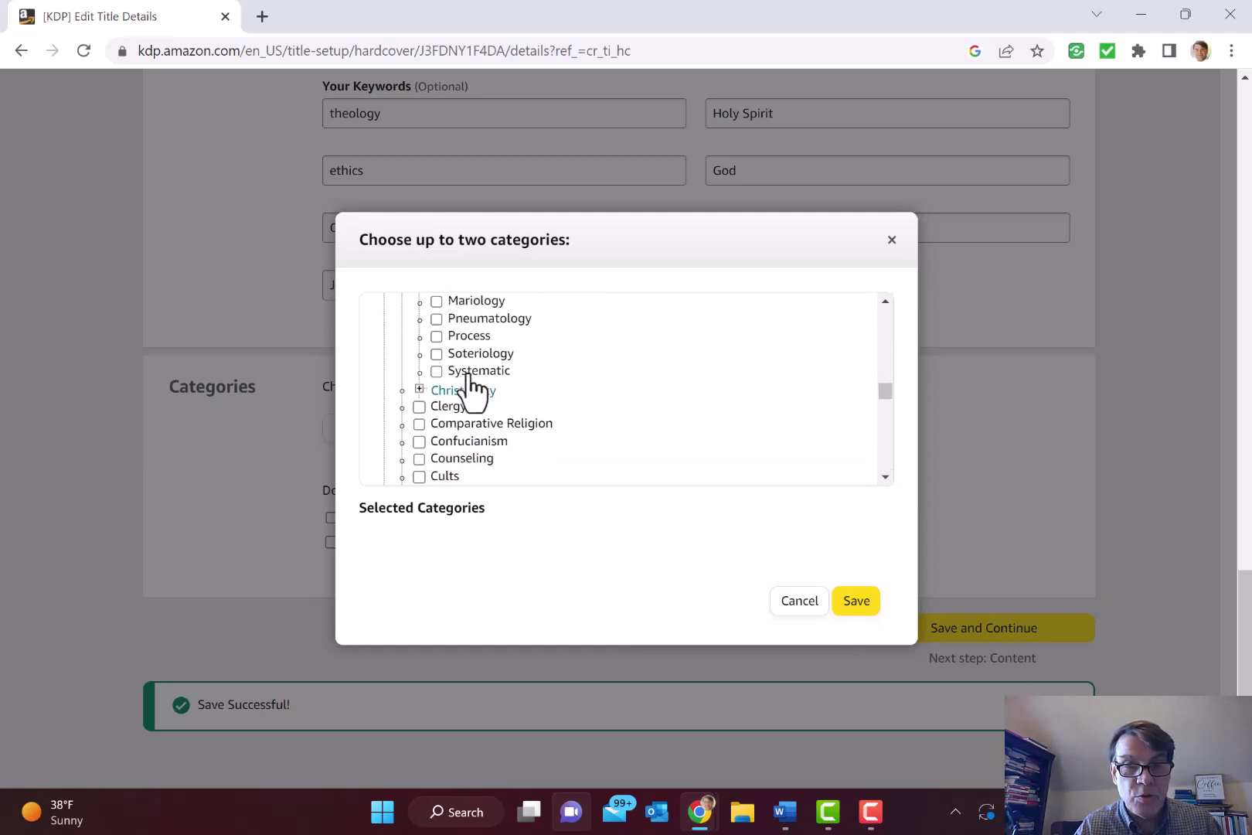
click(467, 373)
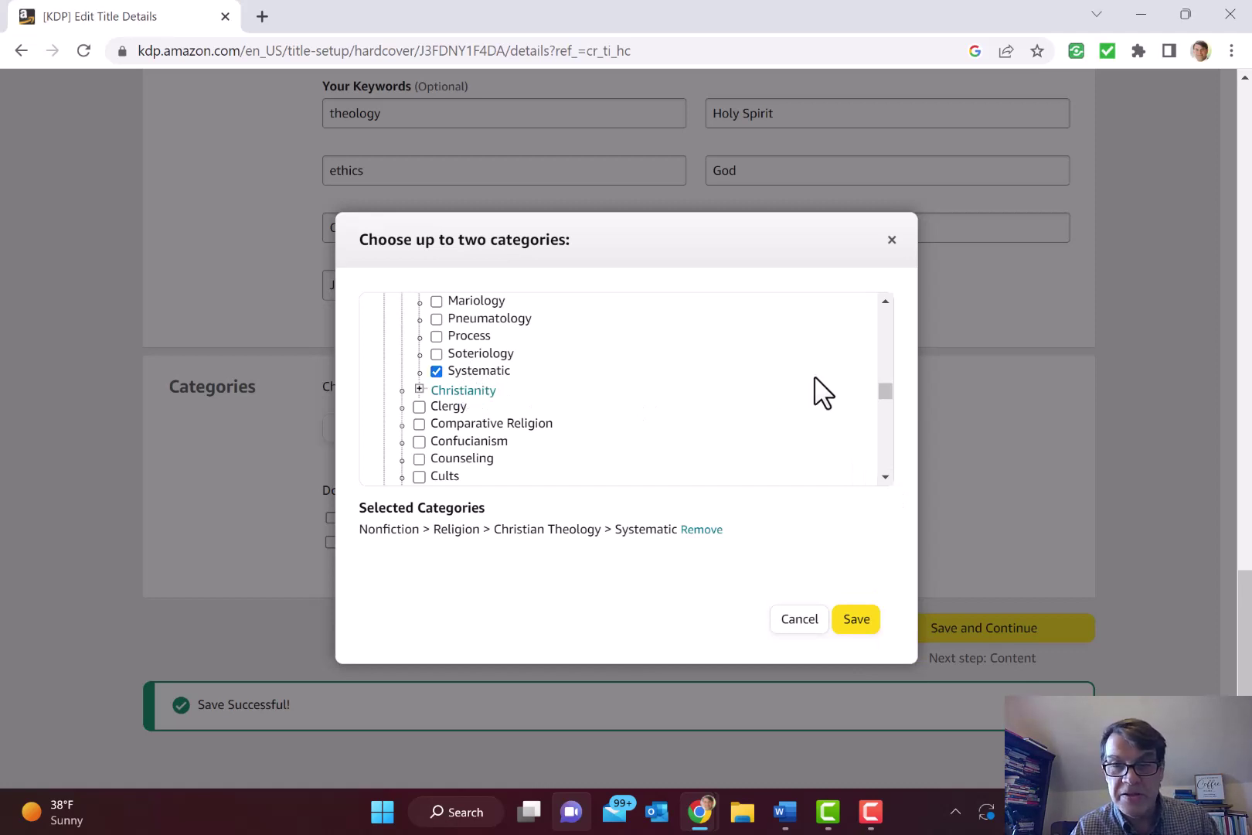
Add Nonfiction > Religion > Theology as the second browse category and save the category selection
drag(886, 479, 885, 478)
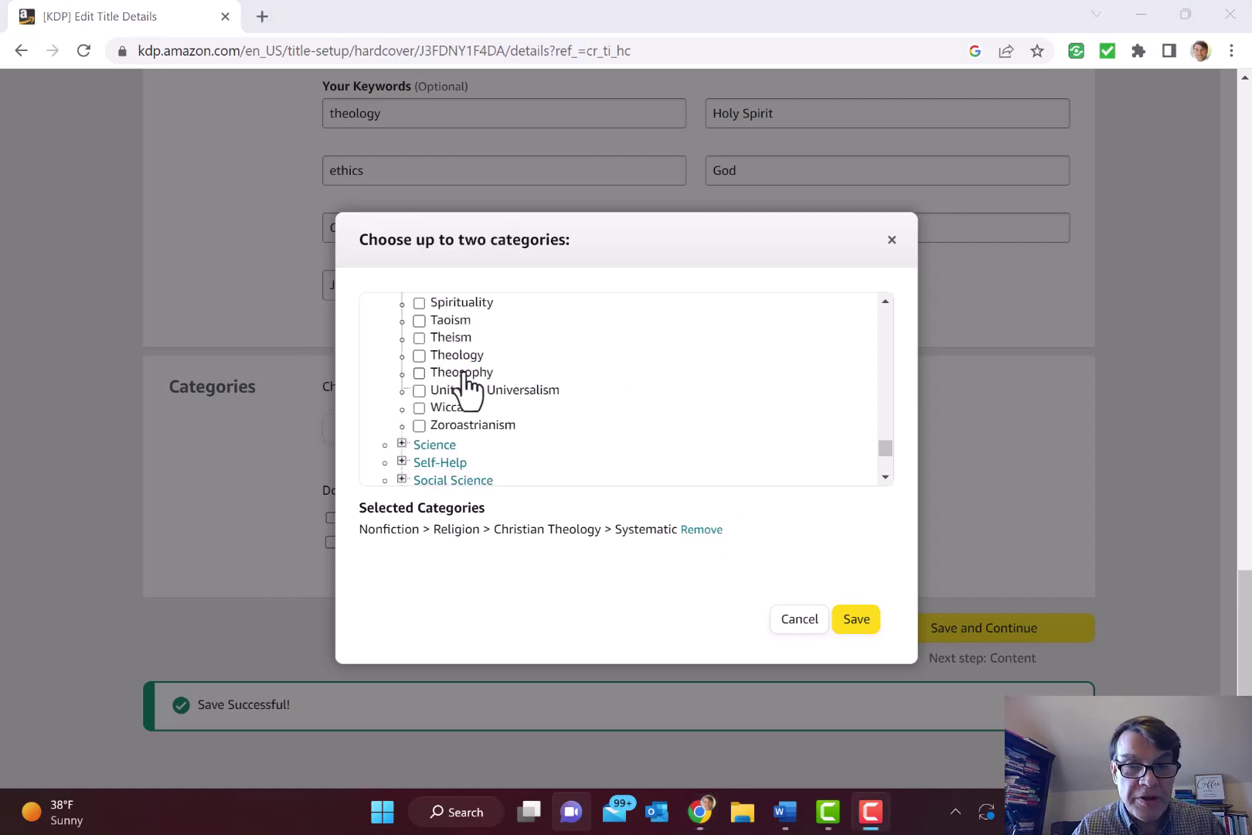
click(457, 357)
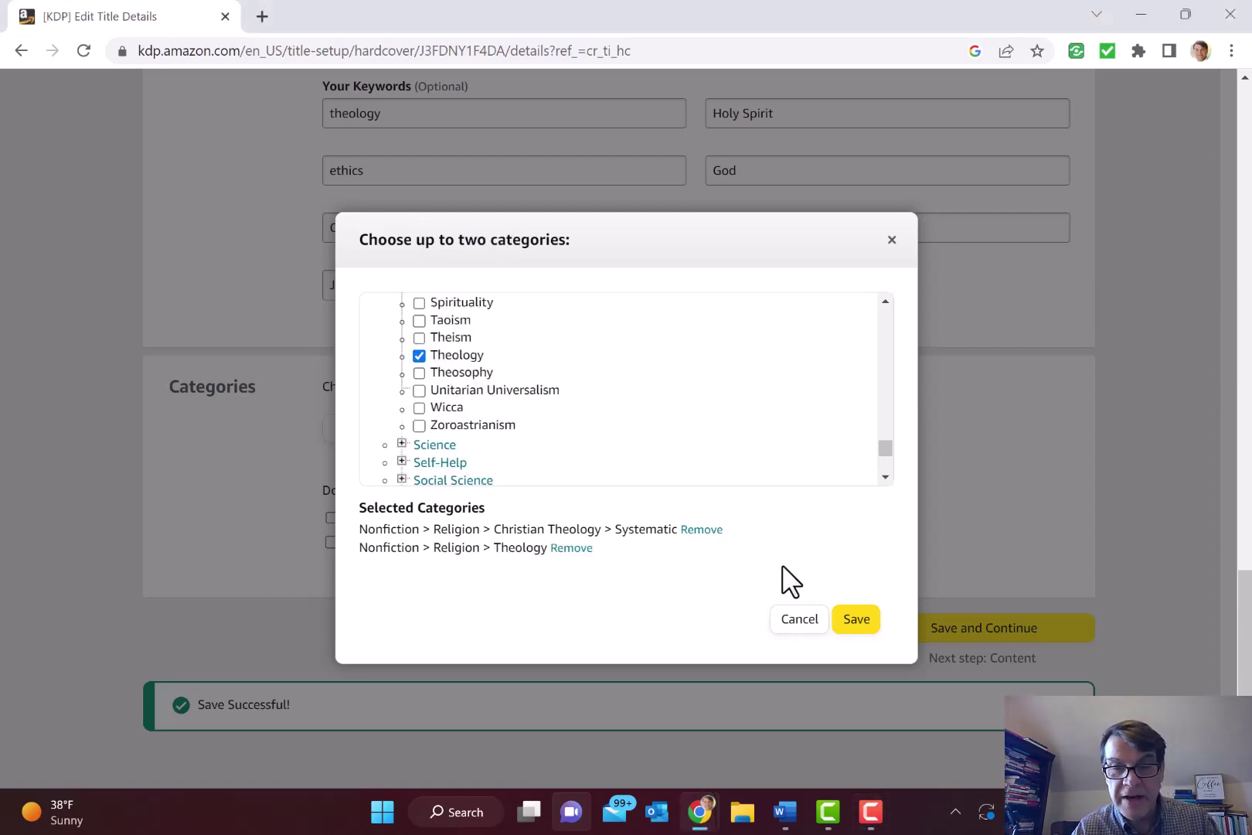
click(855, 622)
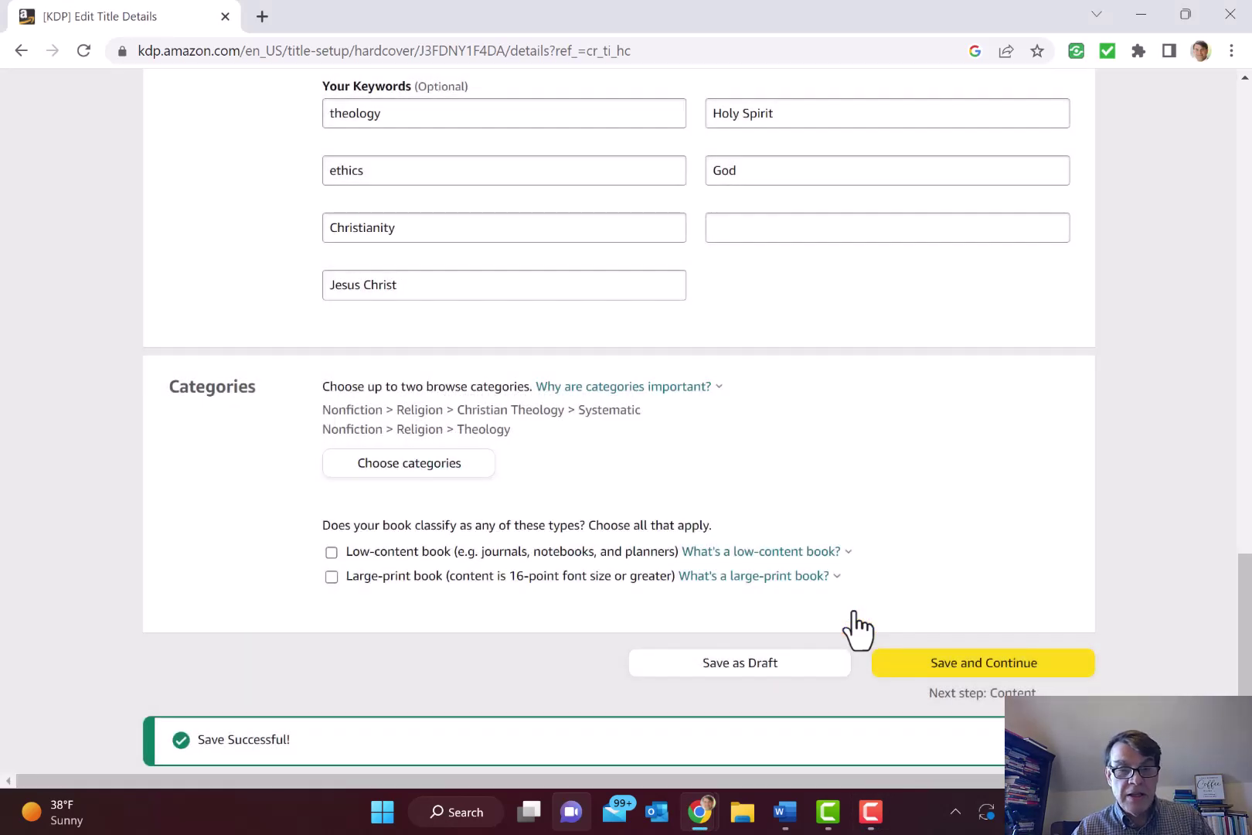
Save the hardcover details, continue to the content stage and assign a free KDP ISBN to the book
click(1023, 671)
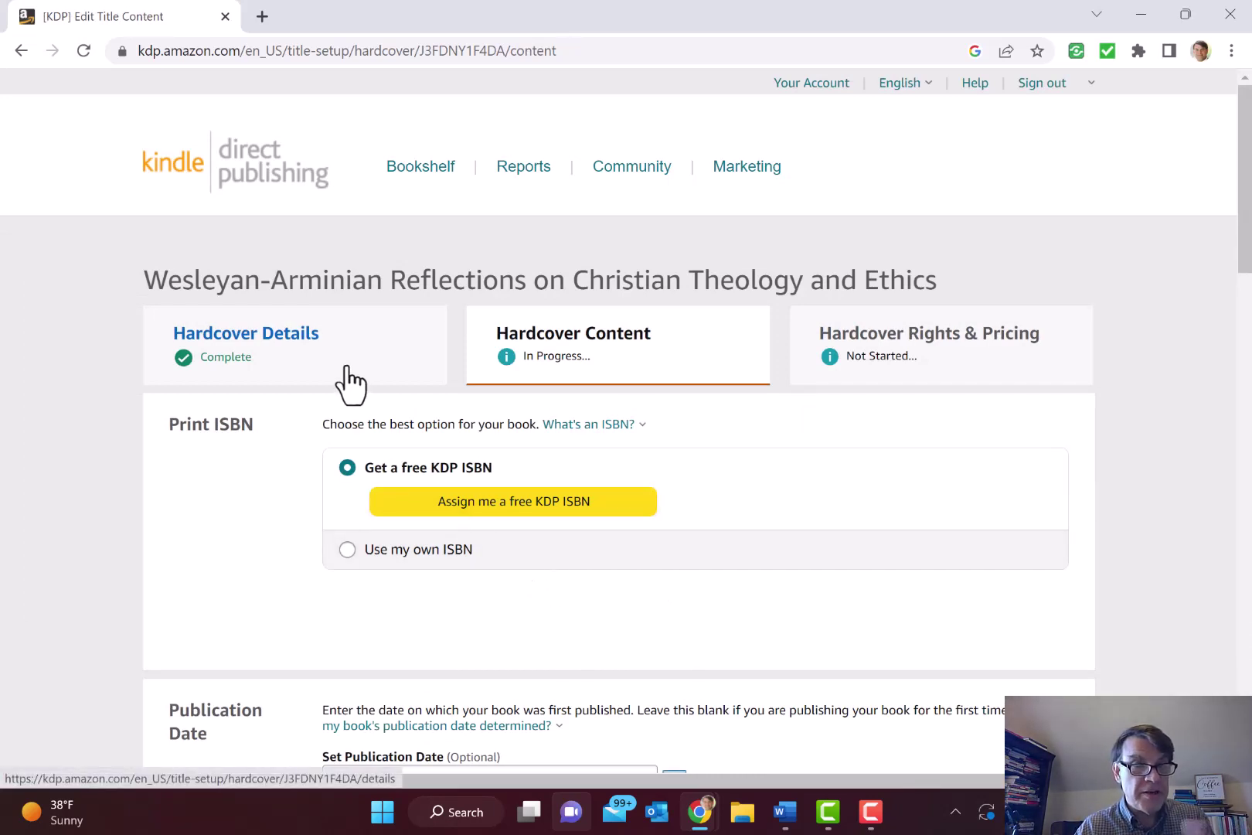
click(528, 506)
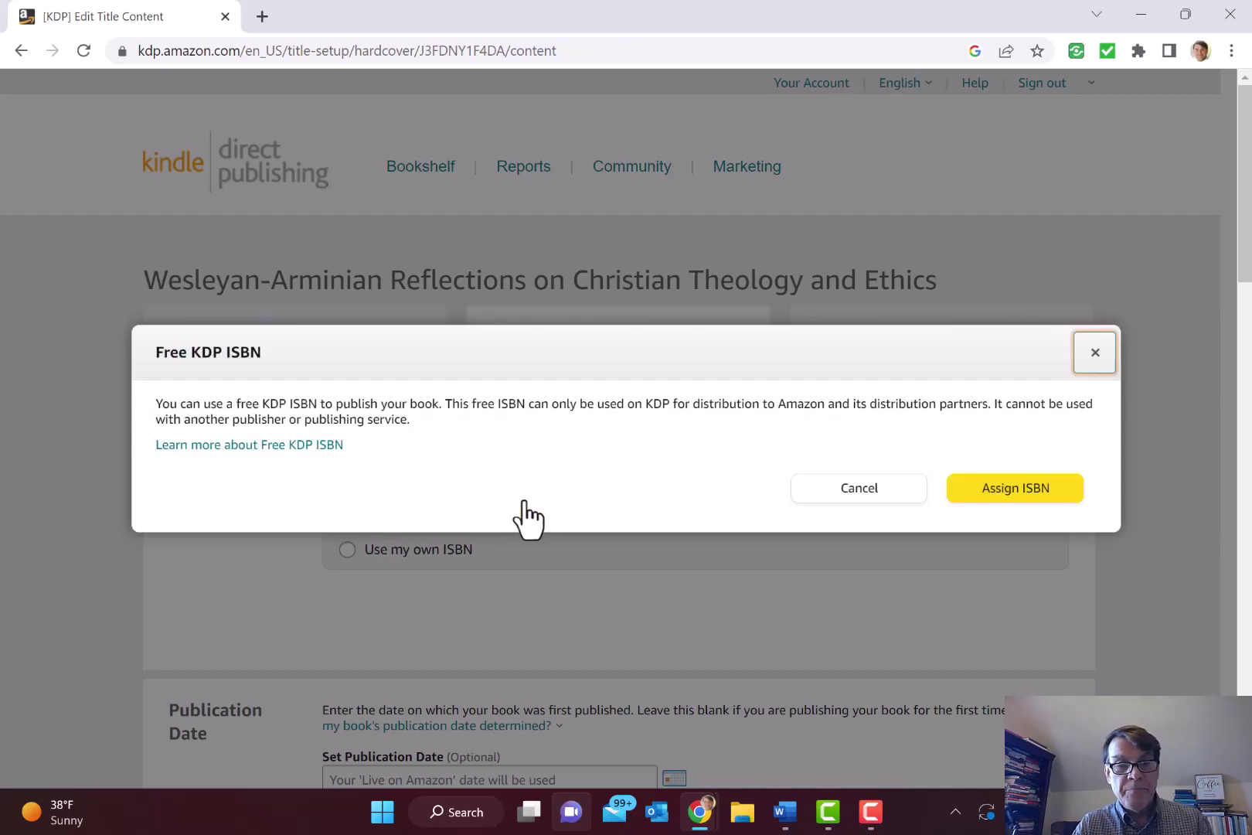
click(1039, 504)
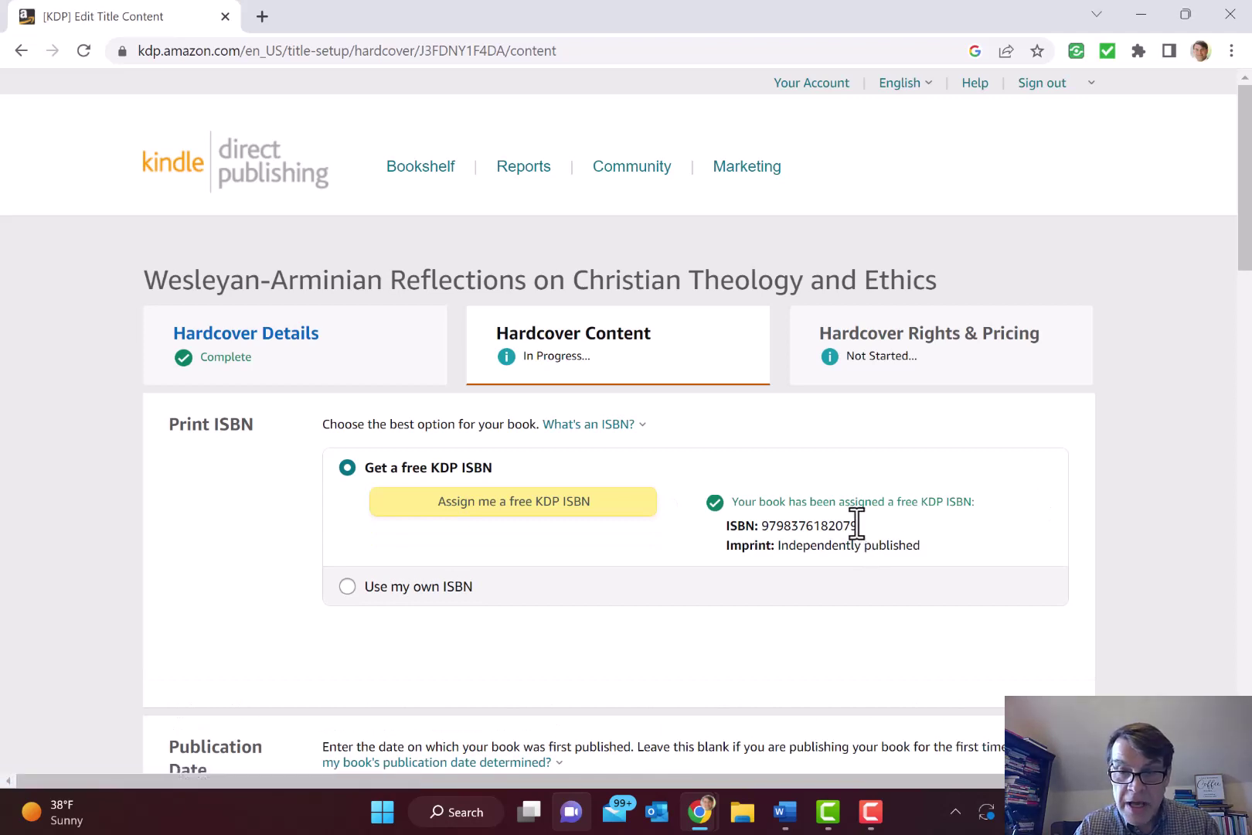
Copy the assigned ISBN and paste it after "ISBN:" on the copyright page of the Wesleyan-Arminian Reflections manuscript in Word
drag(763, 526, 855, 525)
key(ctrl+c)
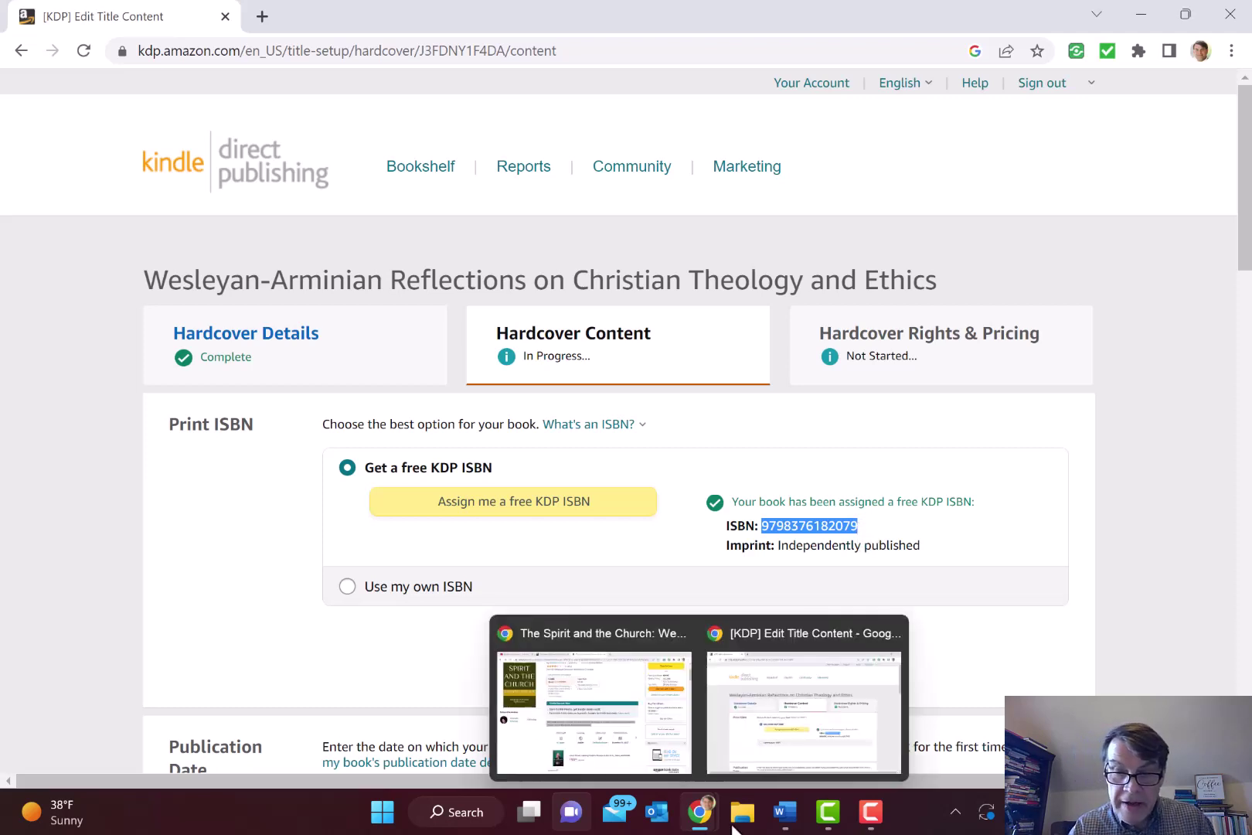
click(799, 711)
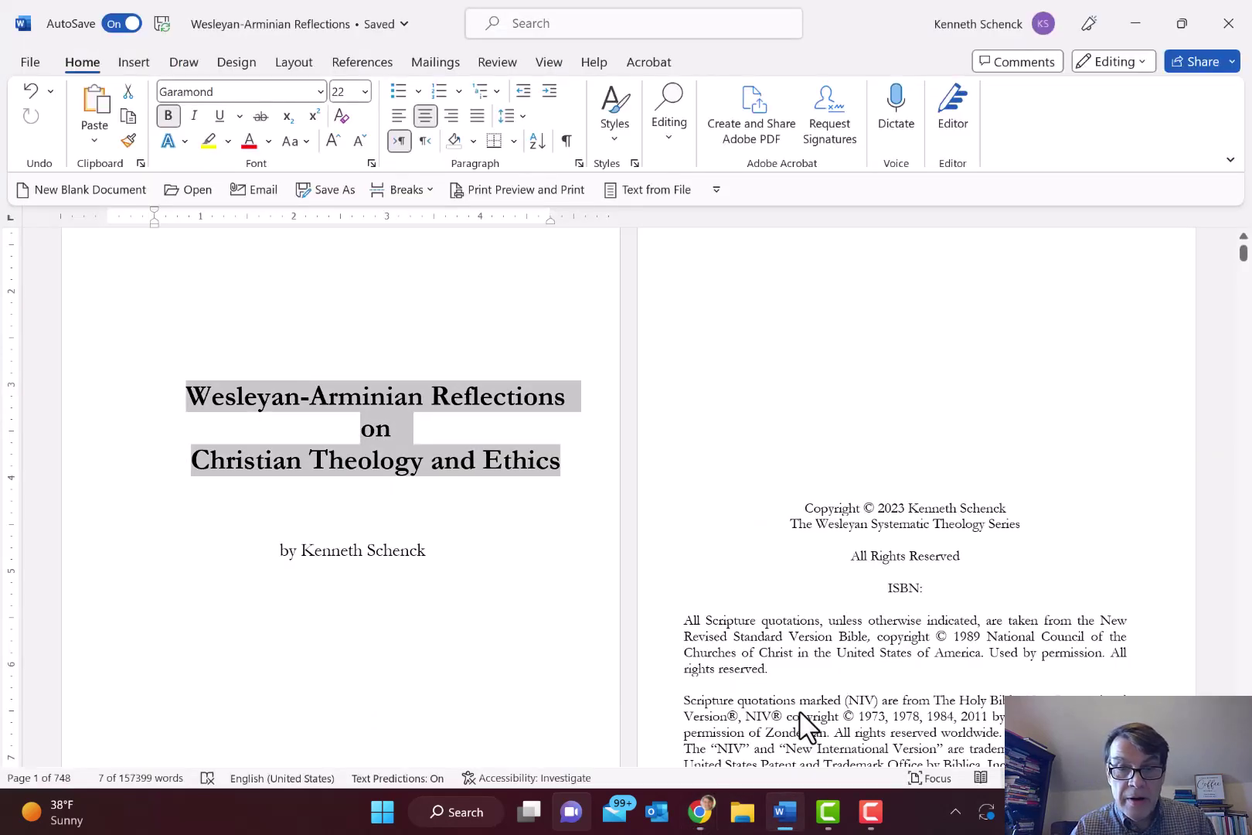
click(958, 590)
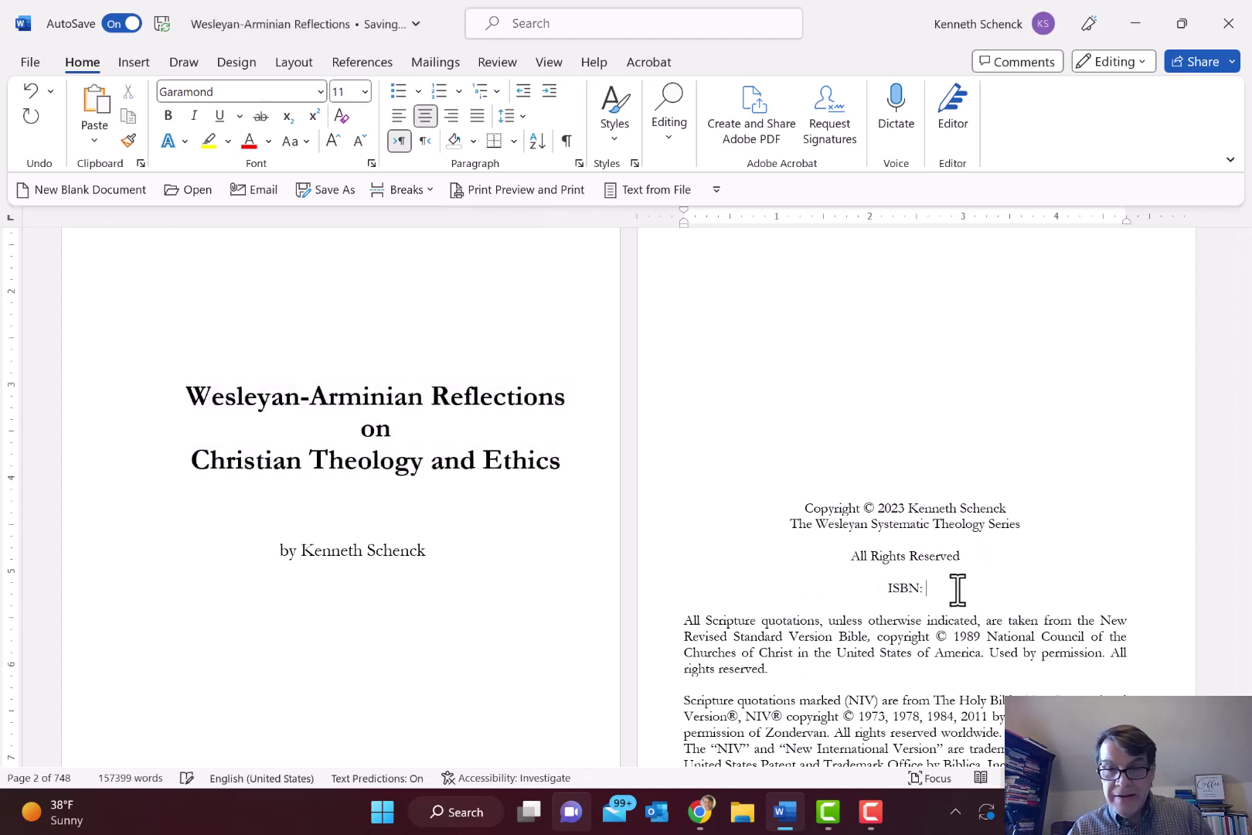
key(ctrl+v)
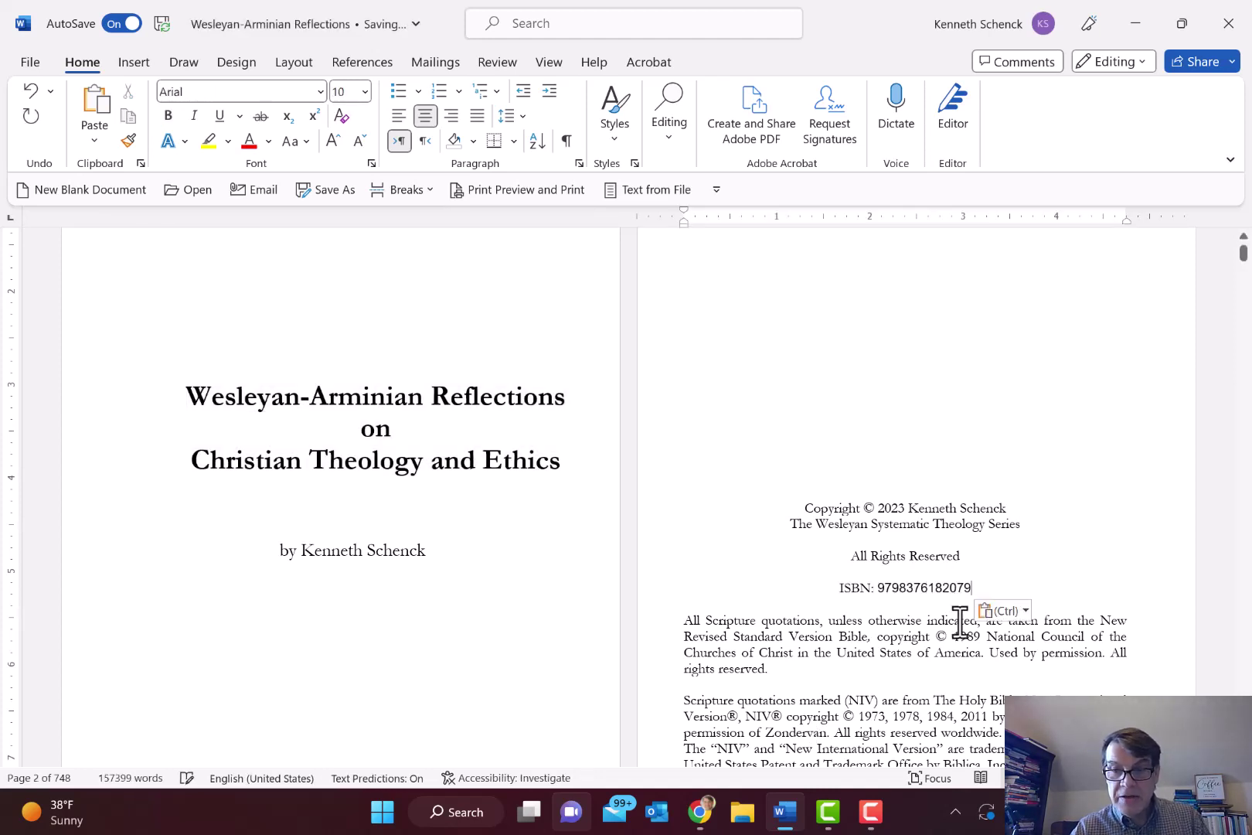
Format the copyright-page lines around the pasted ISBN in Garamond at size 11 and save the manuscript
click(959, 622)
key(shift+Up)
key(shift+Up)
key(shift+Up)
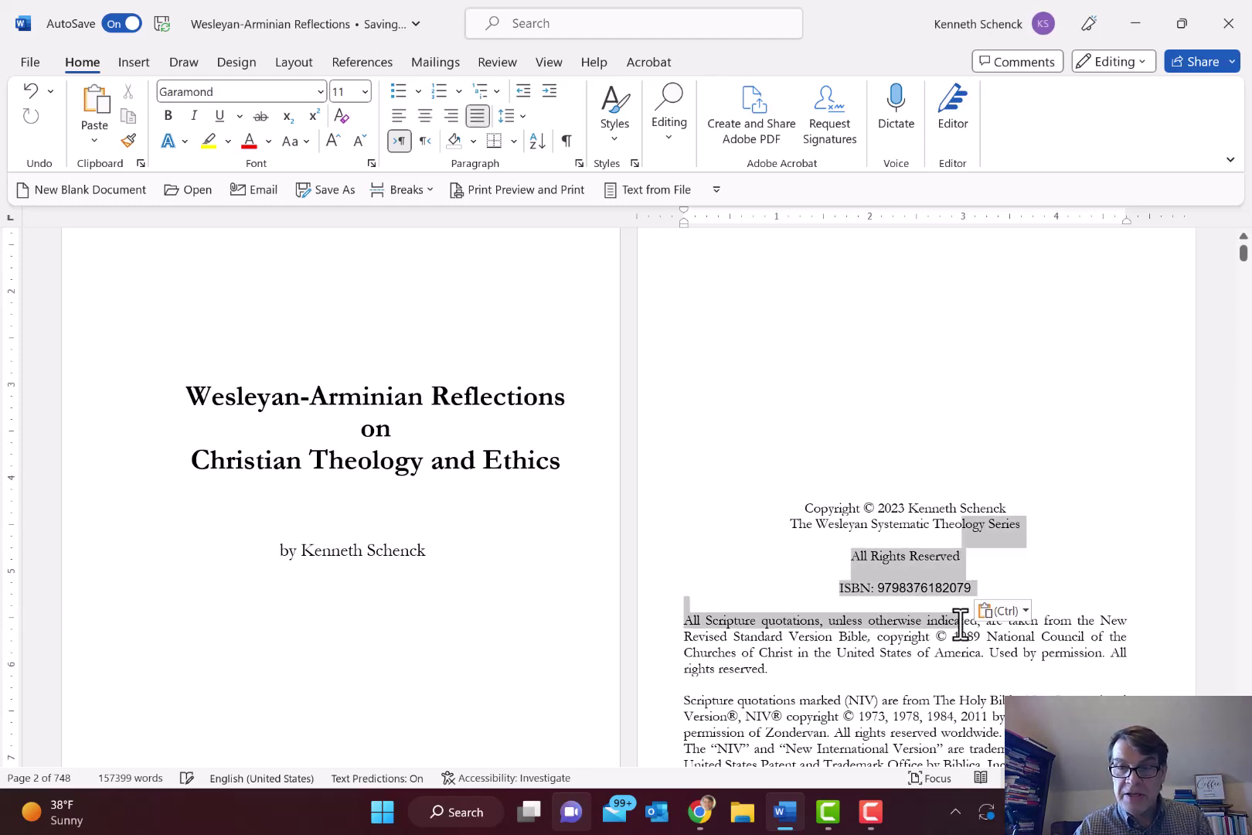
click(319, 91)
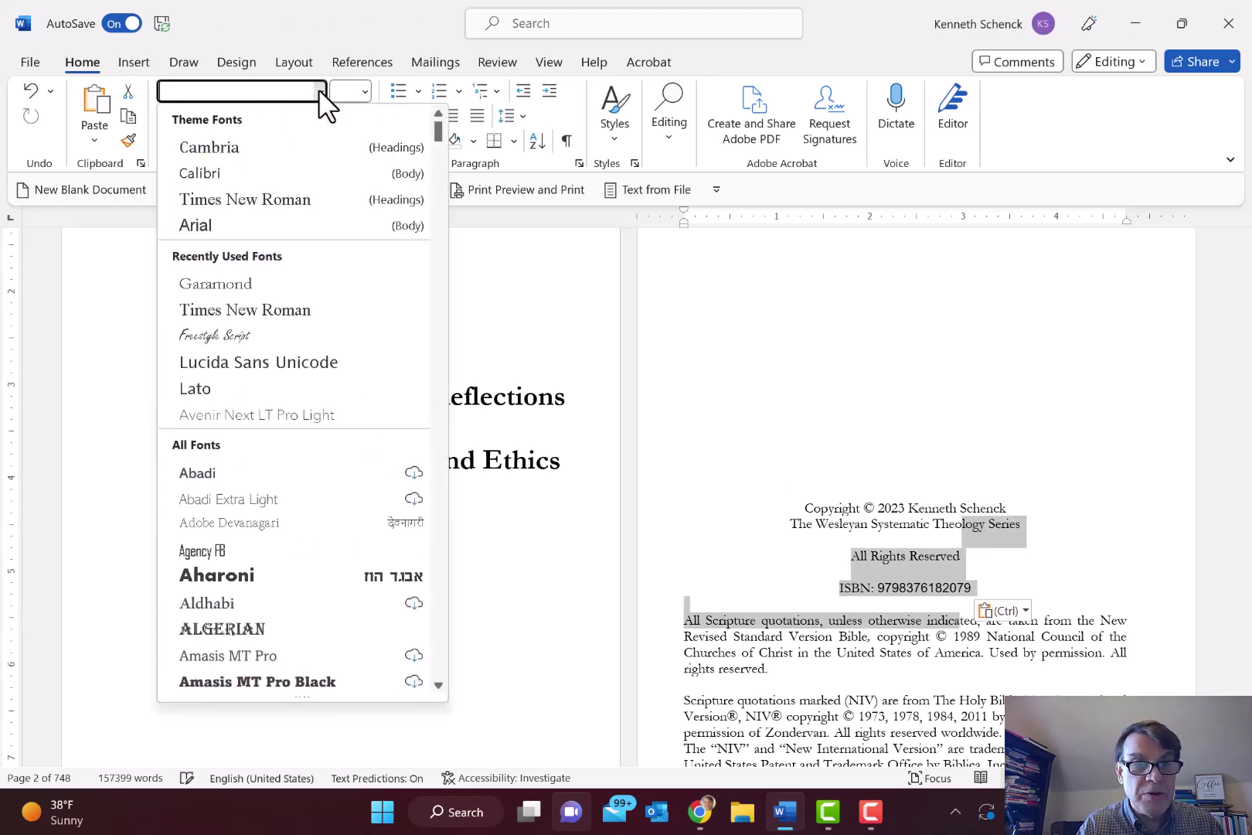
click(269, 277)
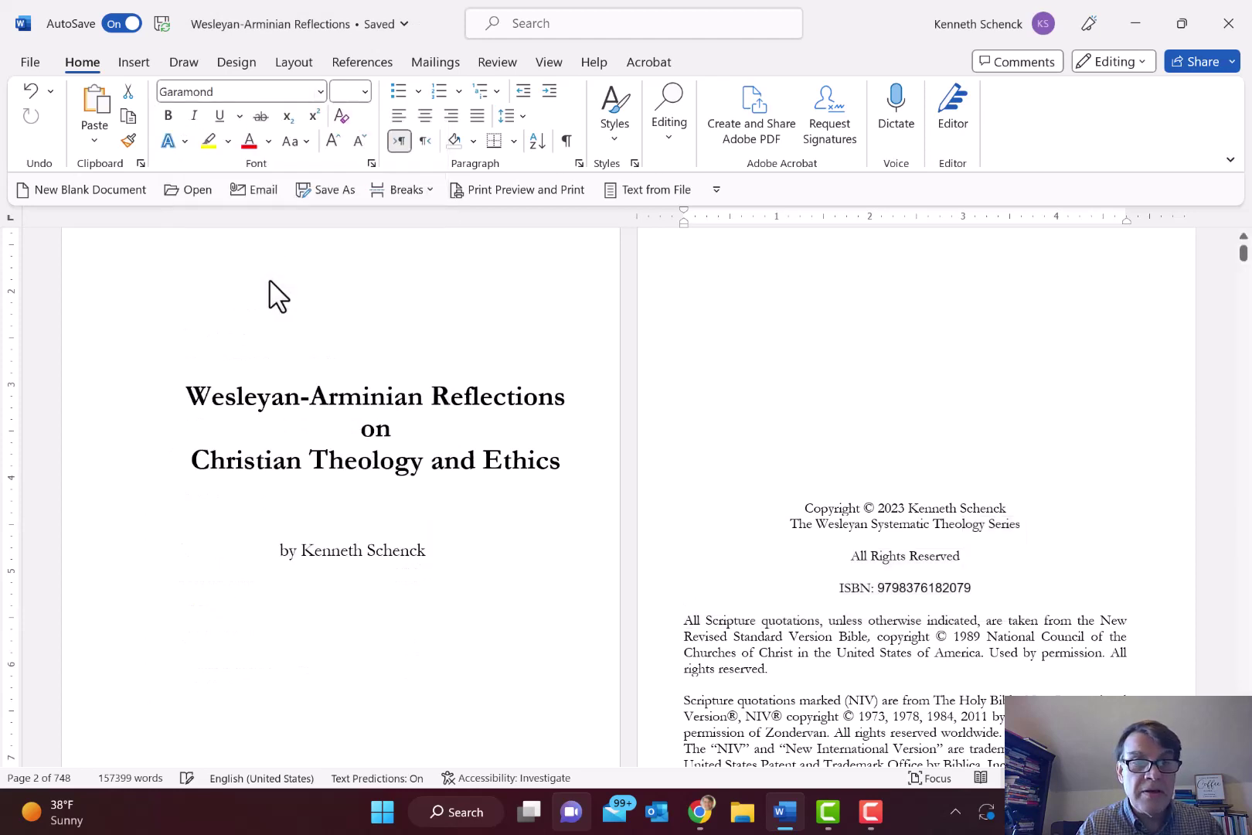
click(365, 91)
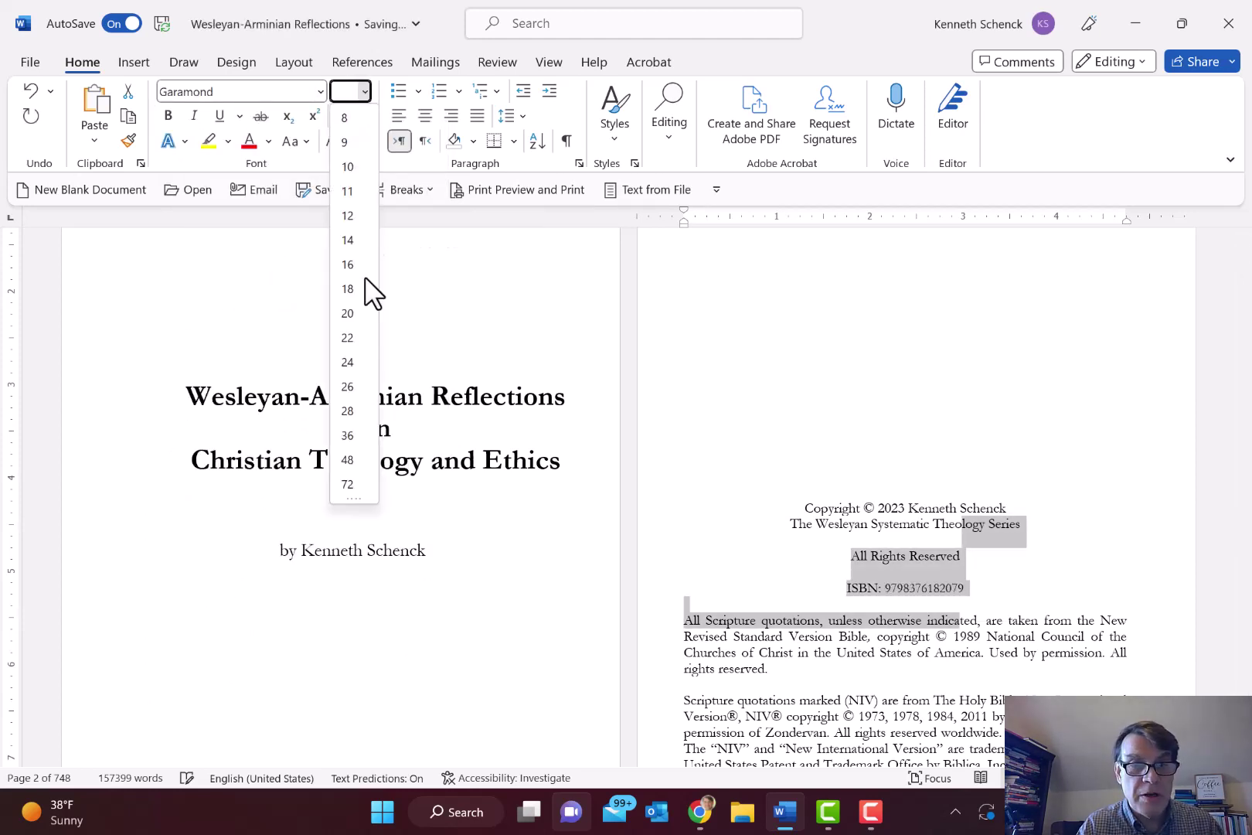
click(348, 194)
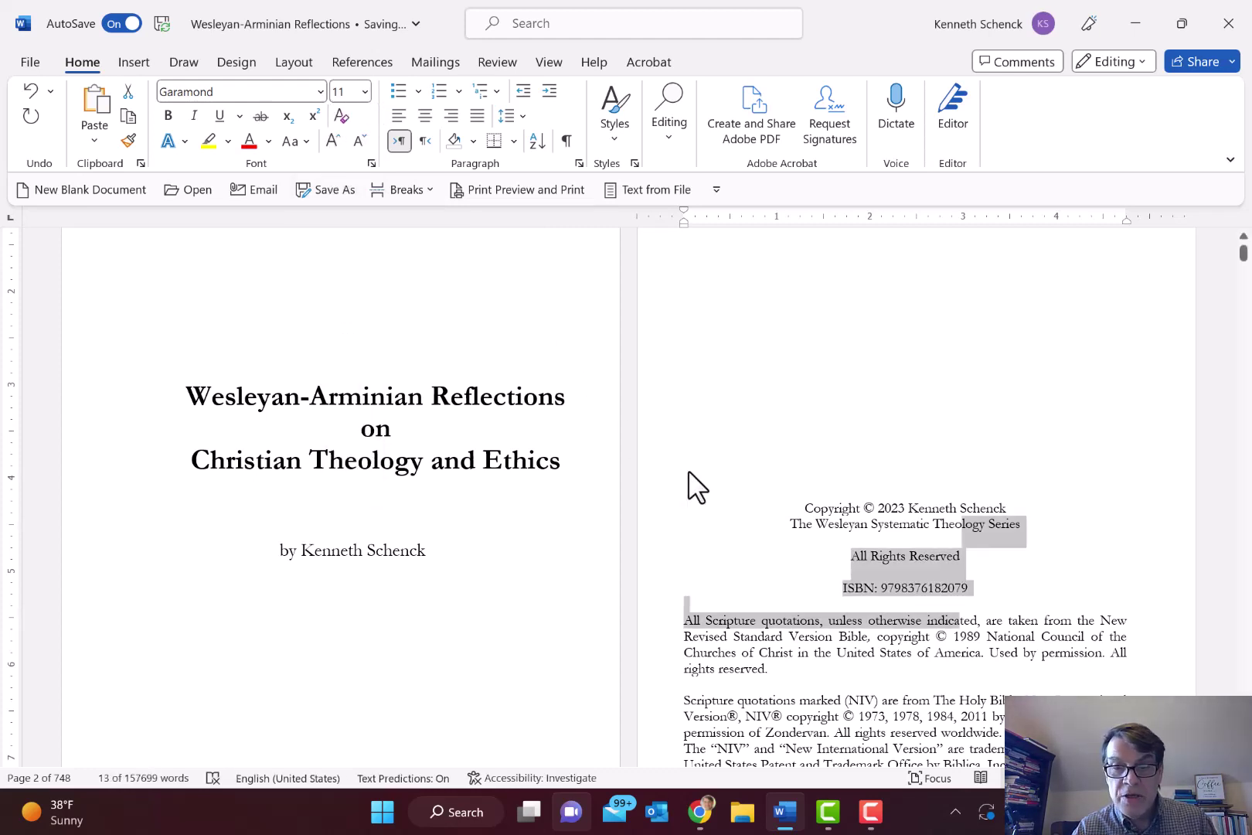
click(705, 483)
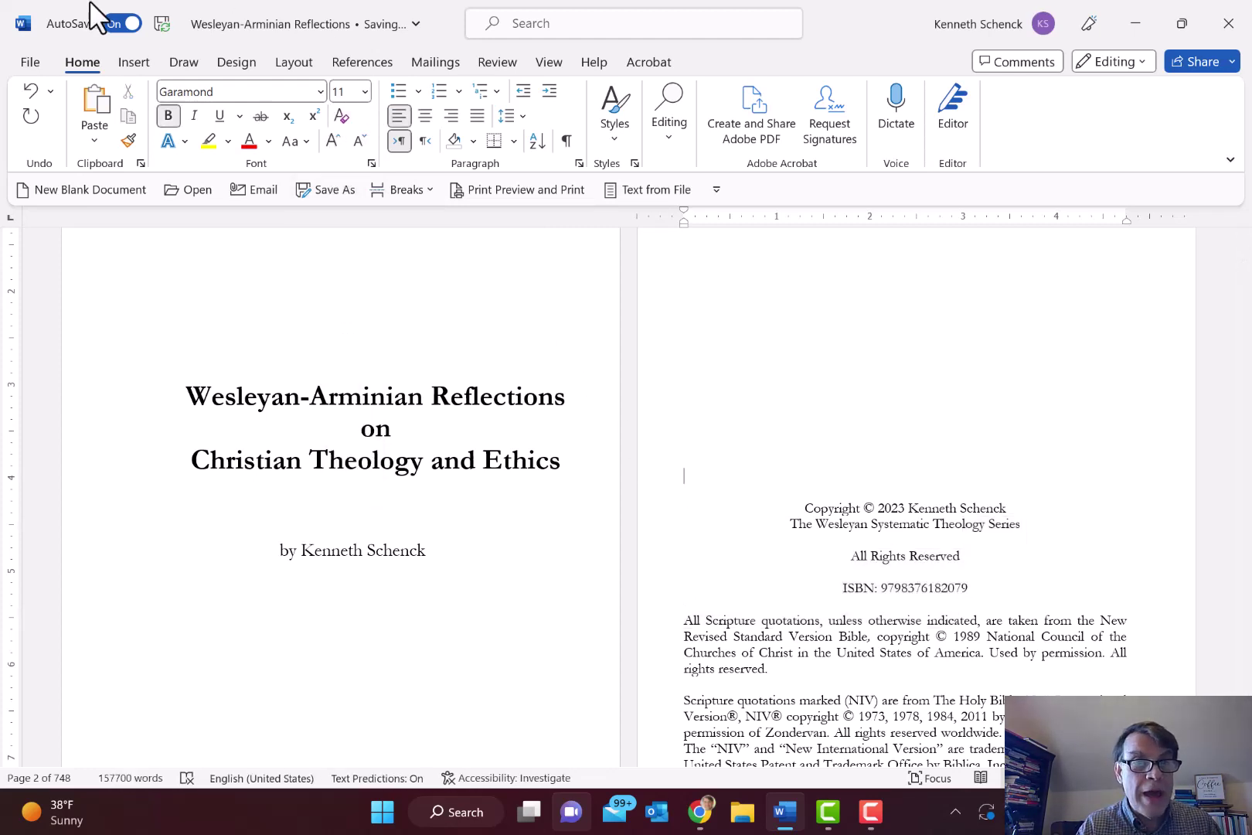
click(159, 23)
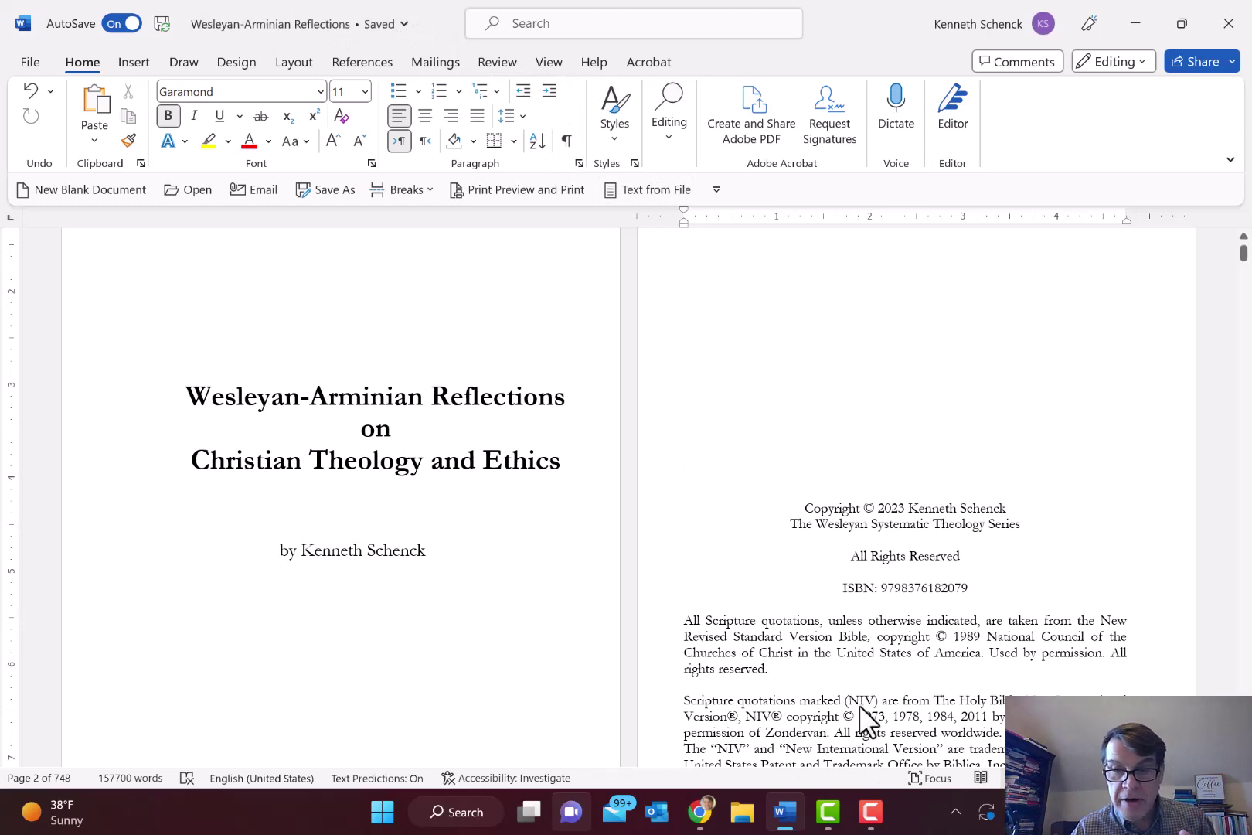
Switch back to the KDP hardcover content page in Chrome and set the publication date to 02/04/2023
mouse_move(700, 812)
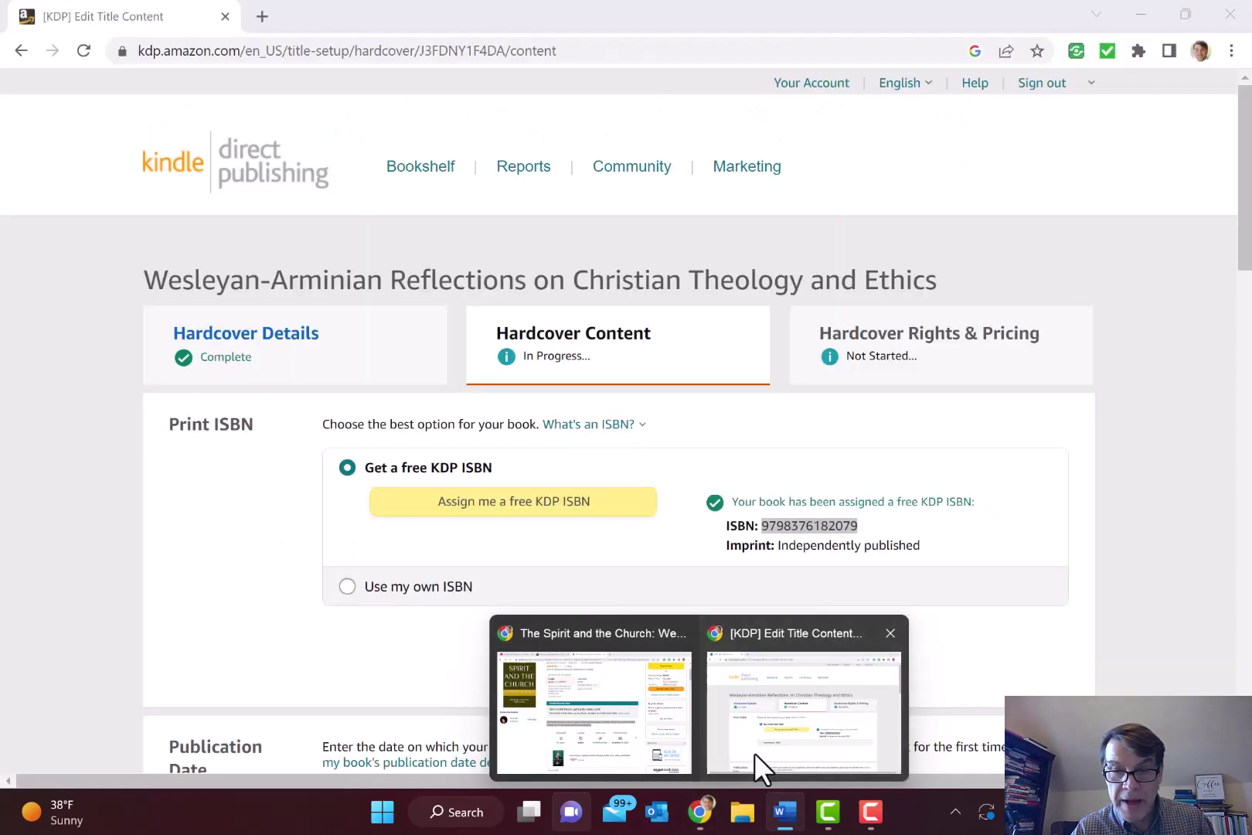
click(754, 754)
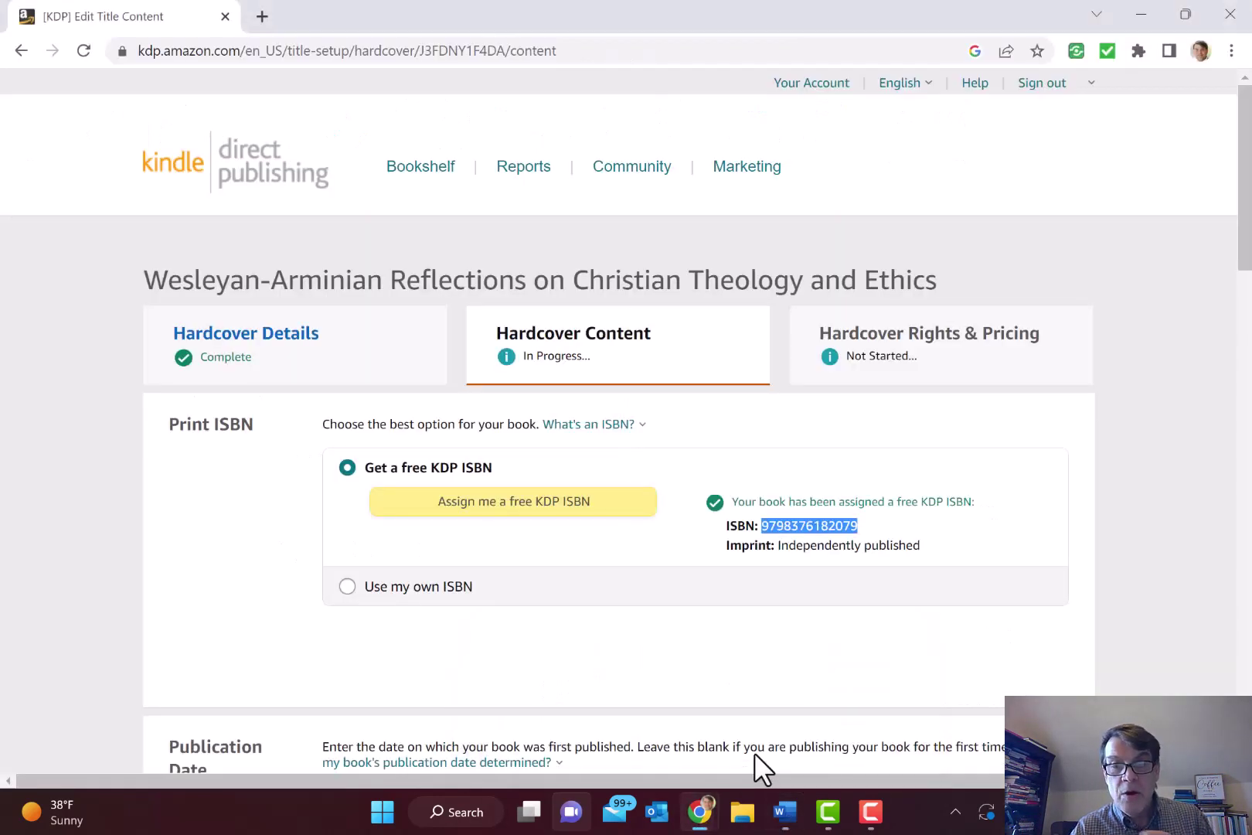
click(750, 653)
scroll(750, 653, down, 3)
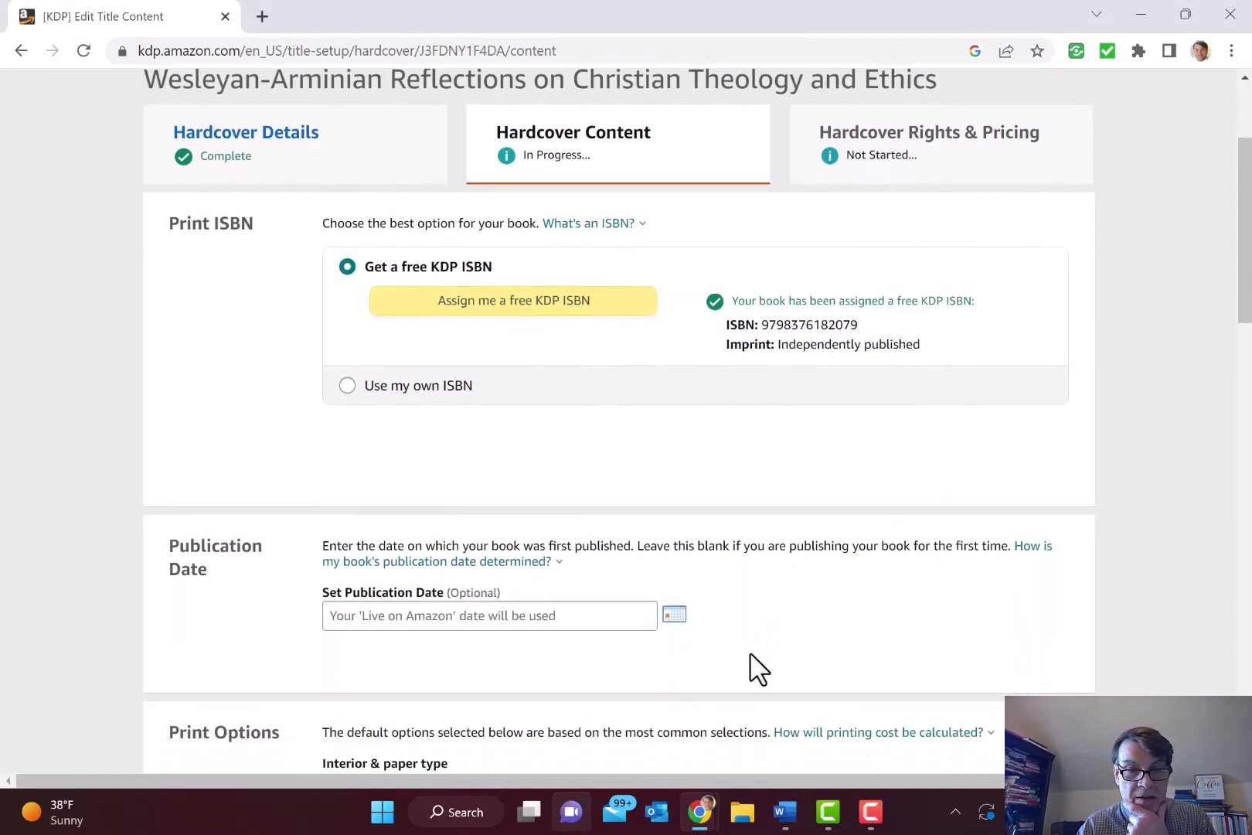
scroll(742, 646, down, 1)
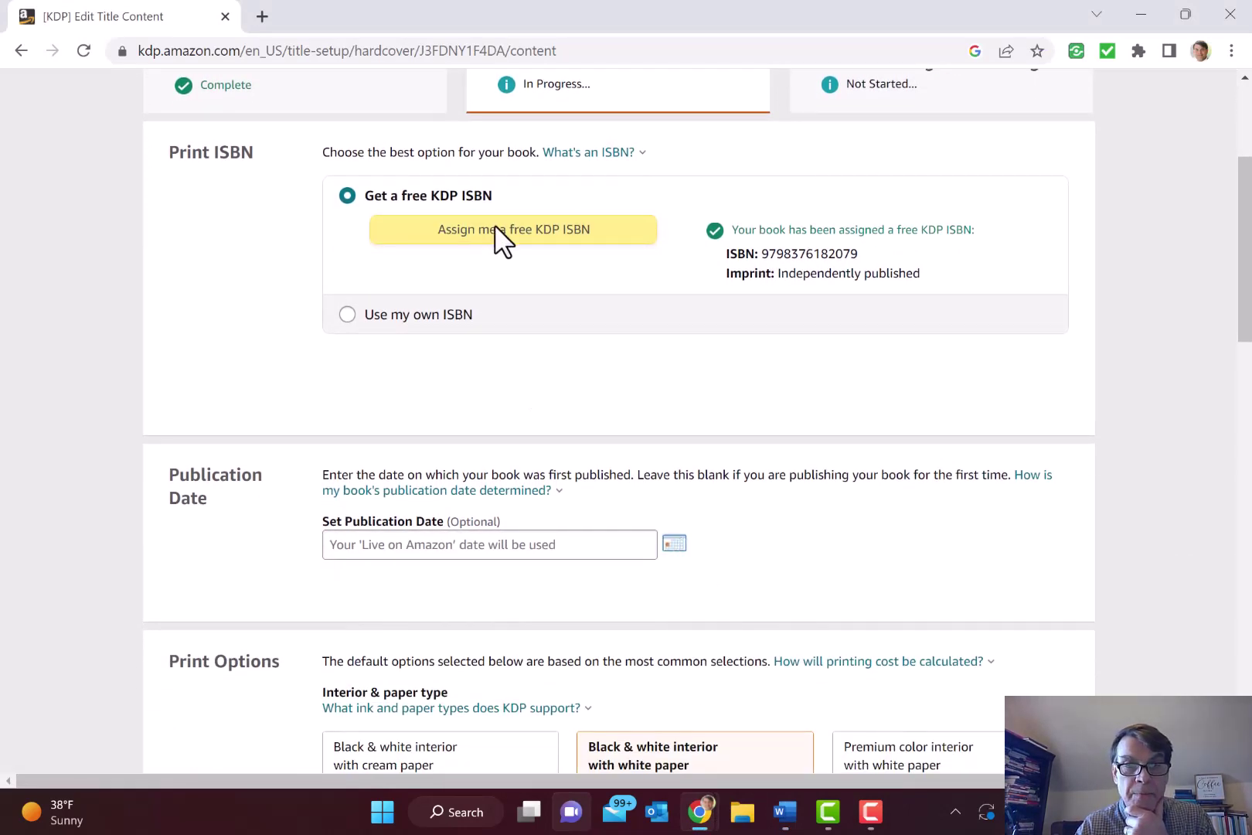
click(674, 544)
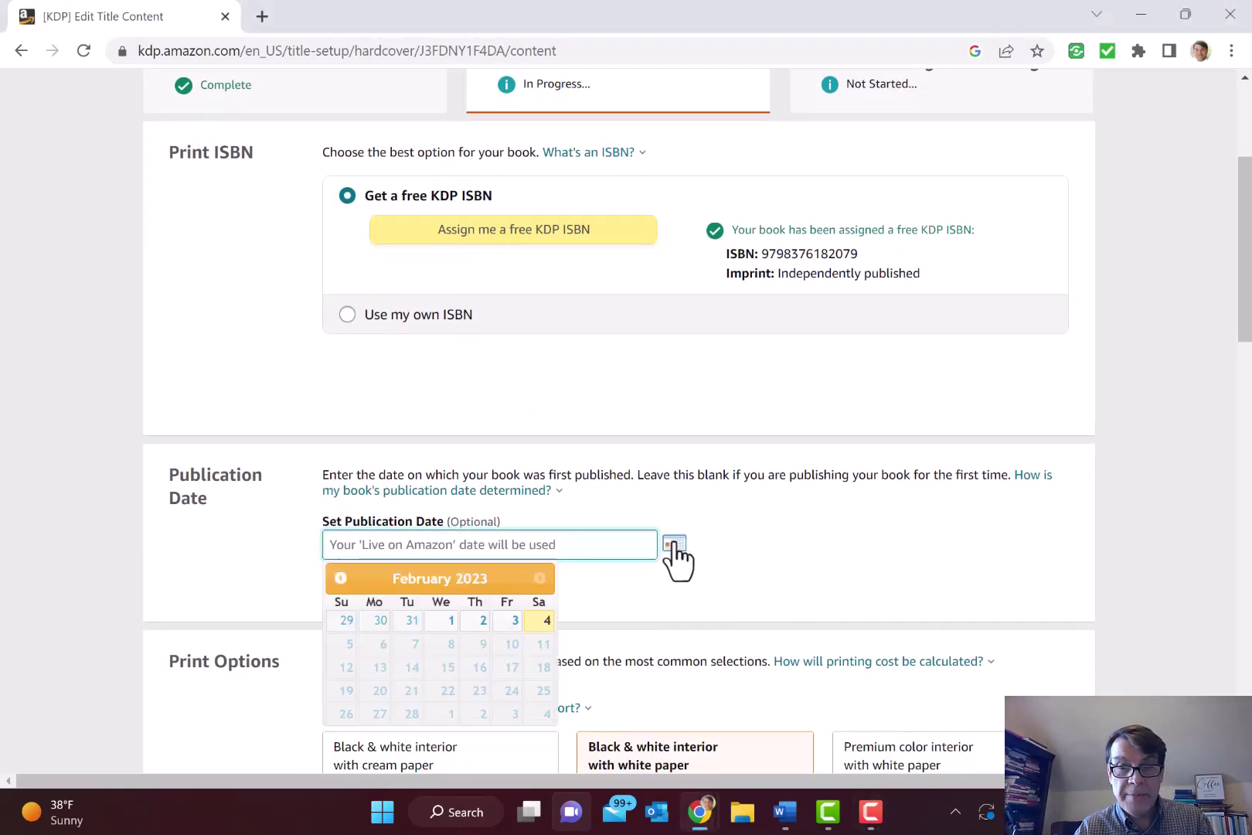
click(543, 621)
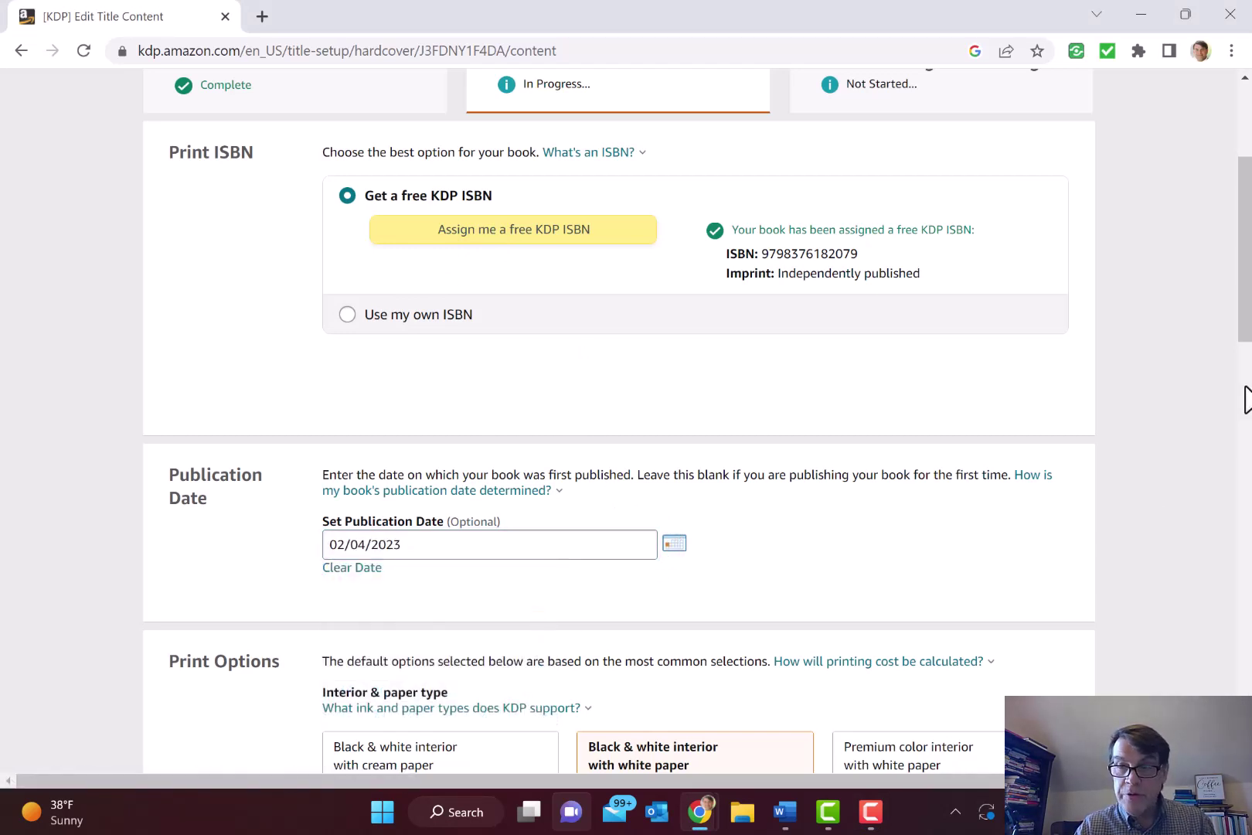
Review the interior and paper type, trim size, bleed and cover finish options, continuing to the manuscript and book cover sections
drag(1248, 260, 1249, 335)
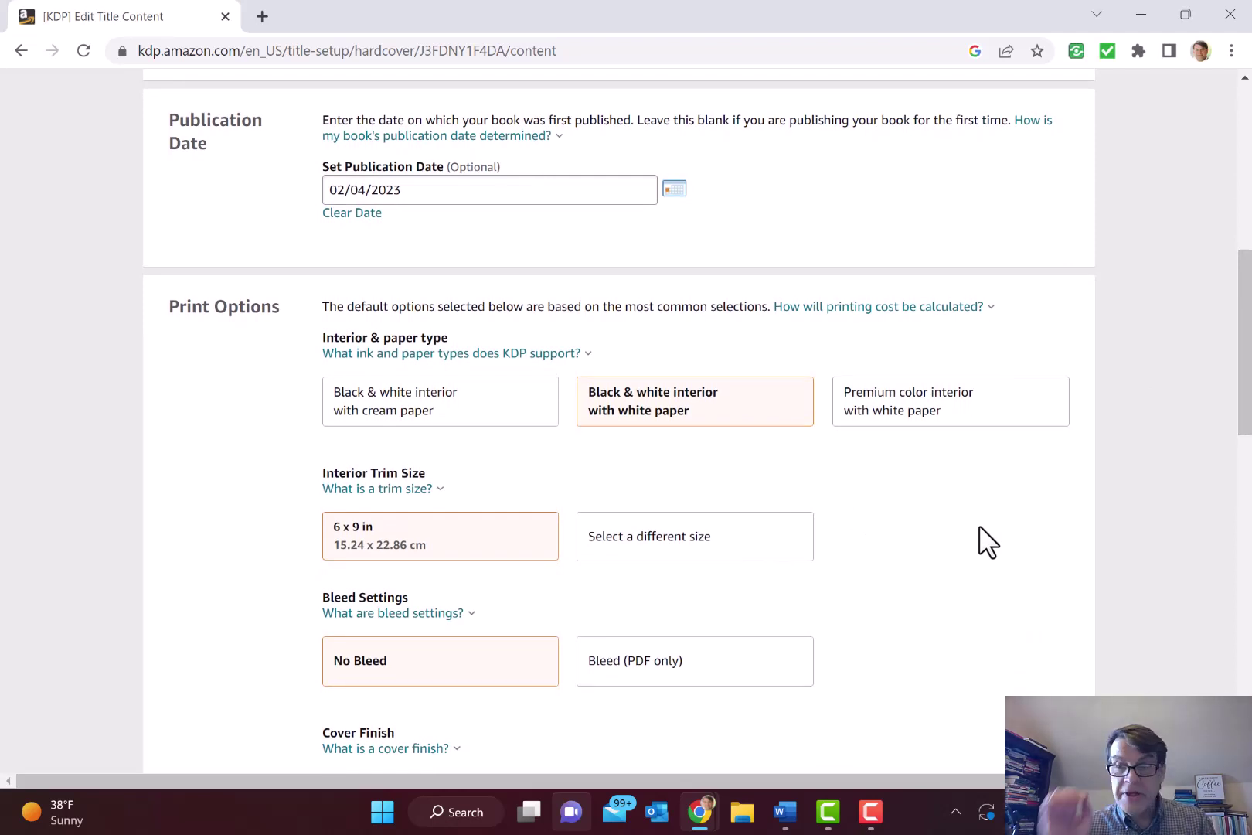
drag(1249, 379, 1250, 397)
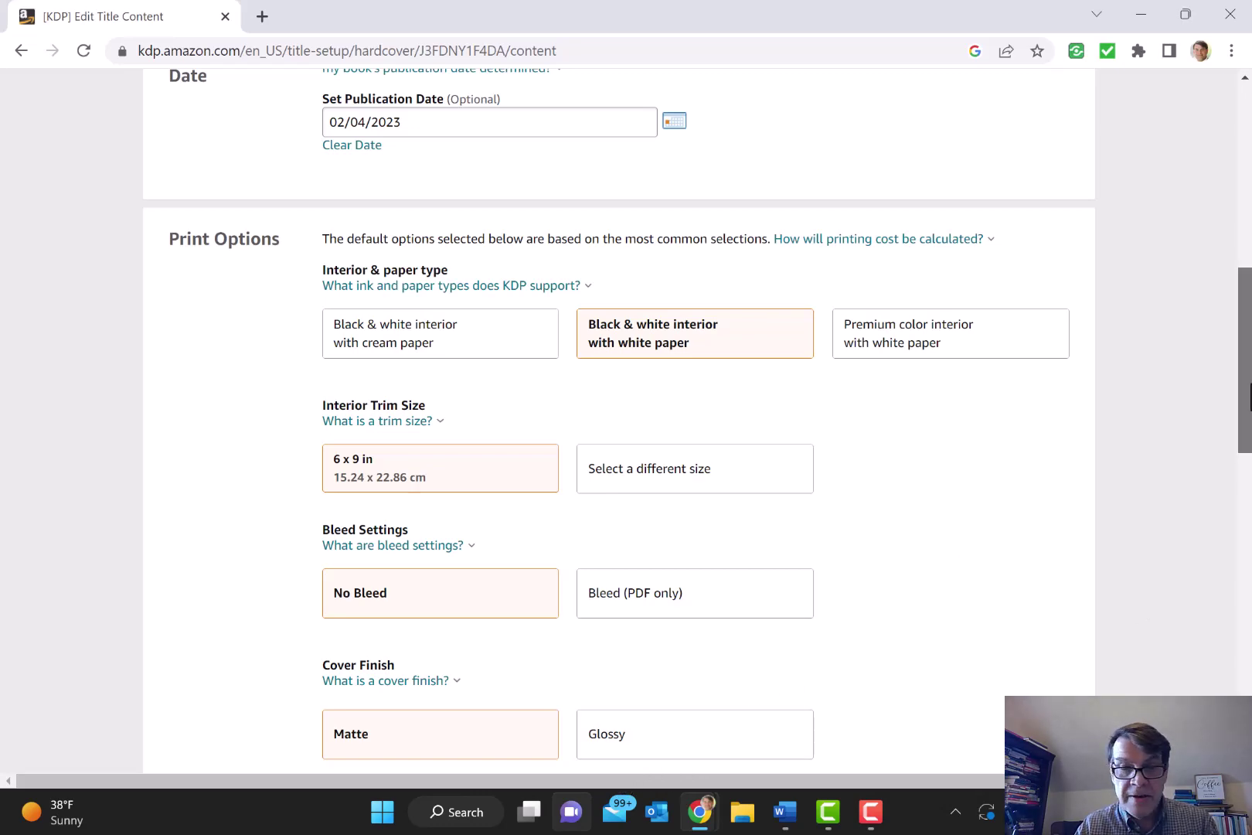
drag(1250, 398, 1250, 541)
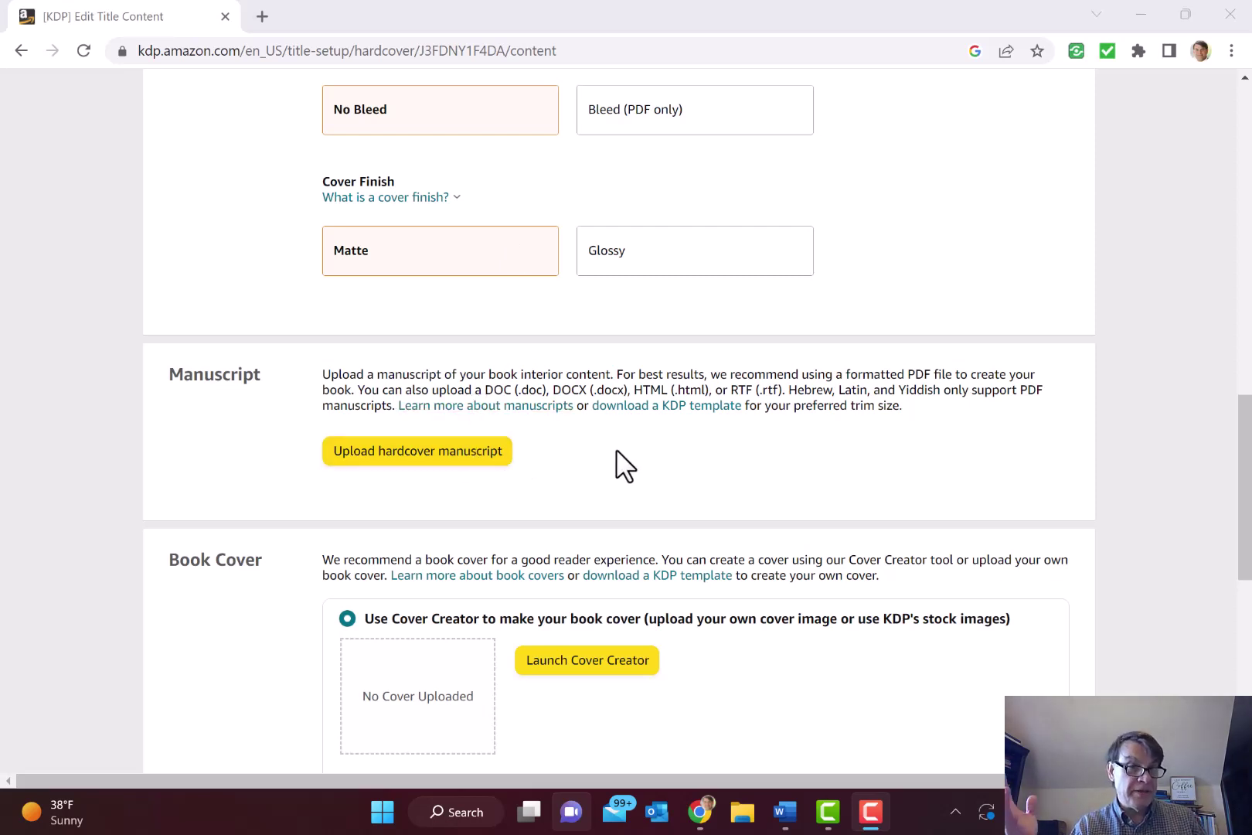
Switch to the manuscript in Word and check the copyright page through its Scripture permission notices
mouse_move(784, 800)
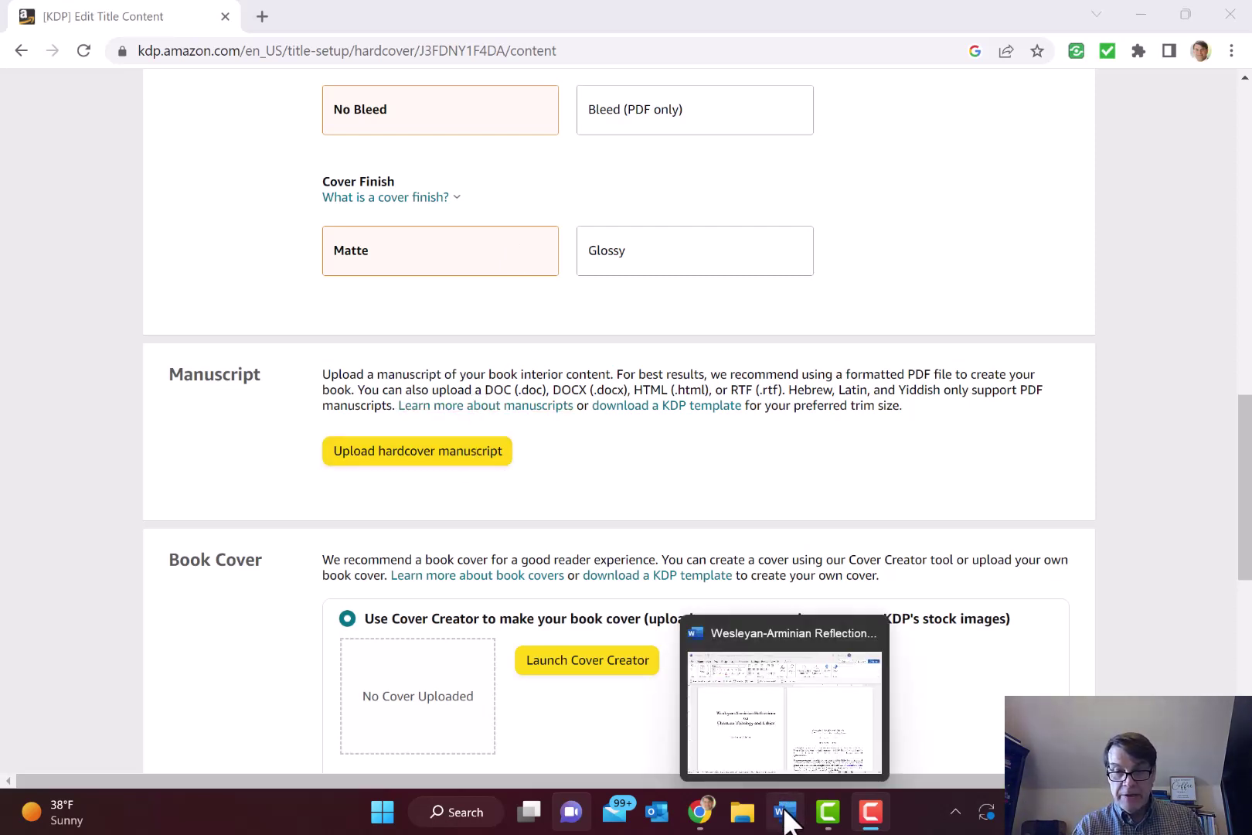
click(806, 762)
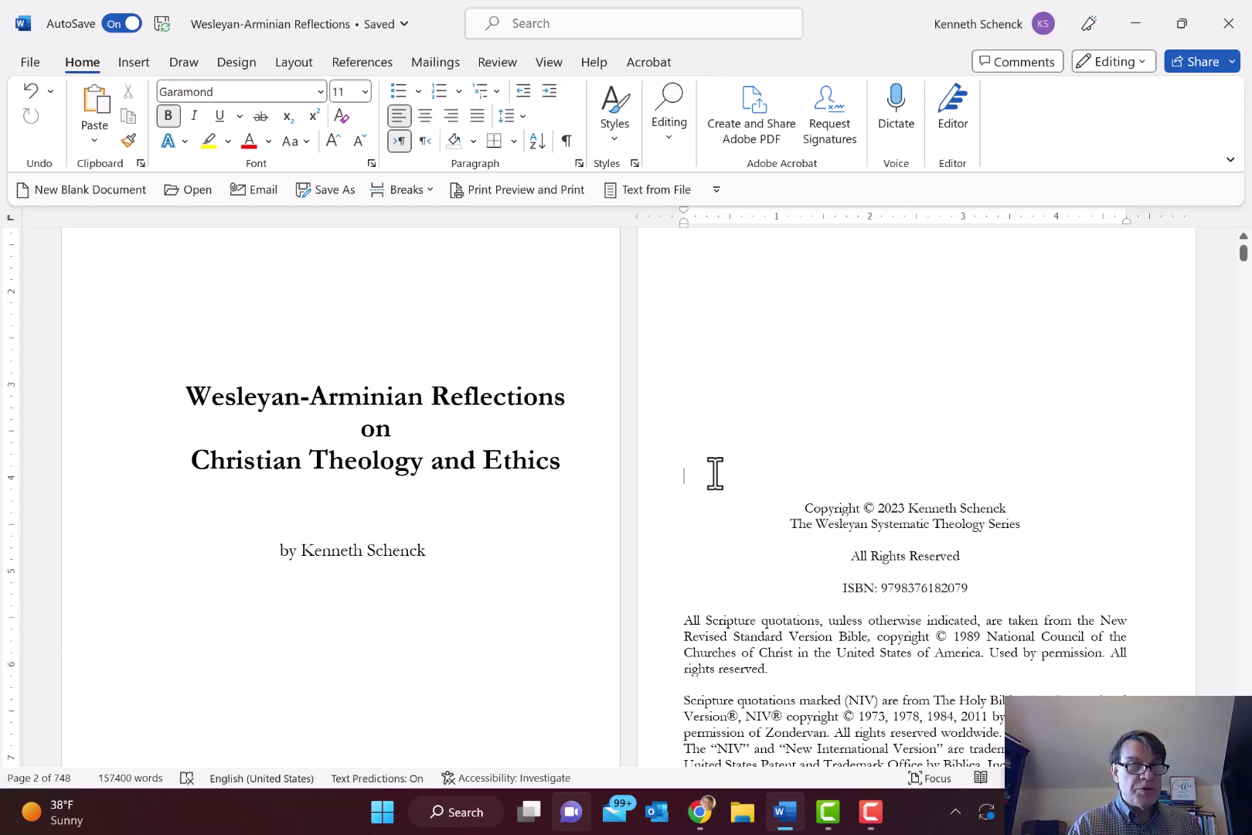
click(897, 645)
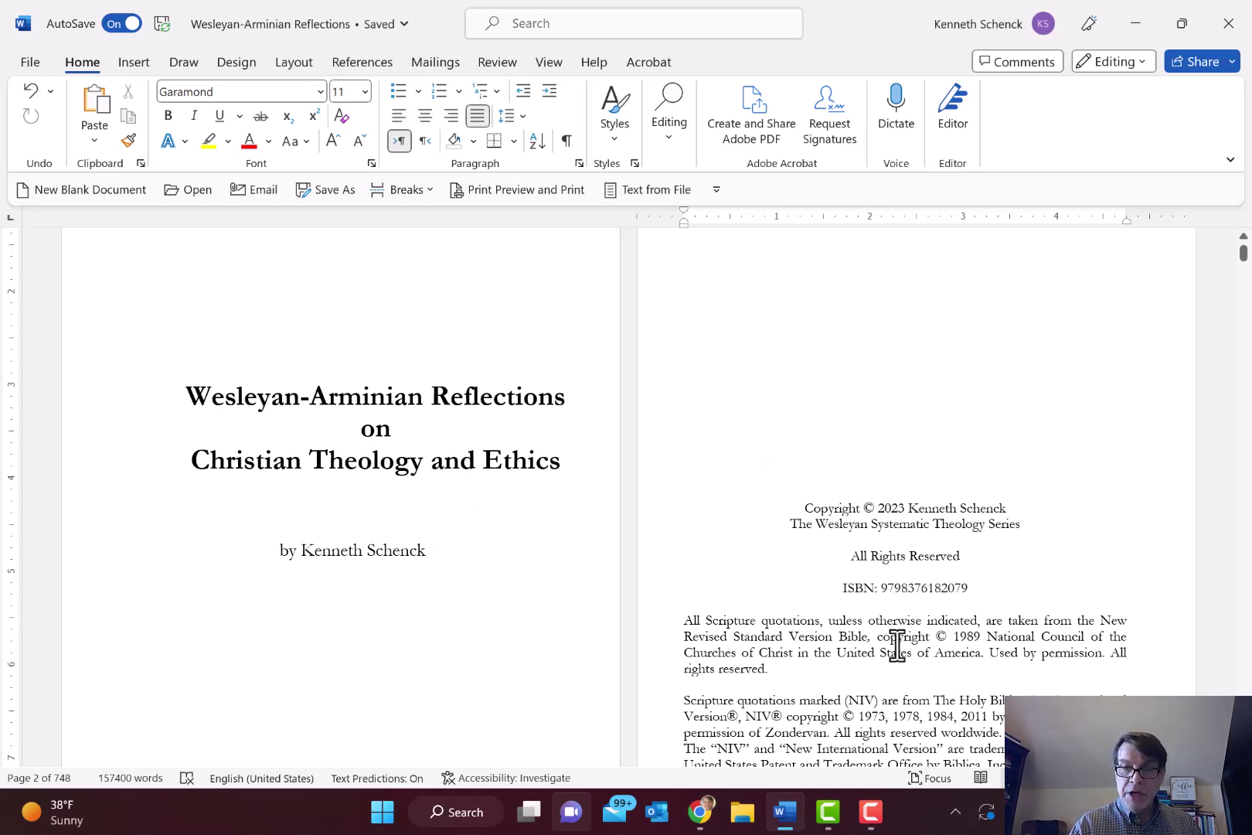
key(Down)
key(Down)
key(Down)
key(Down)
key(Down)
key(Down)
key(Down)
key(Down)
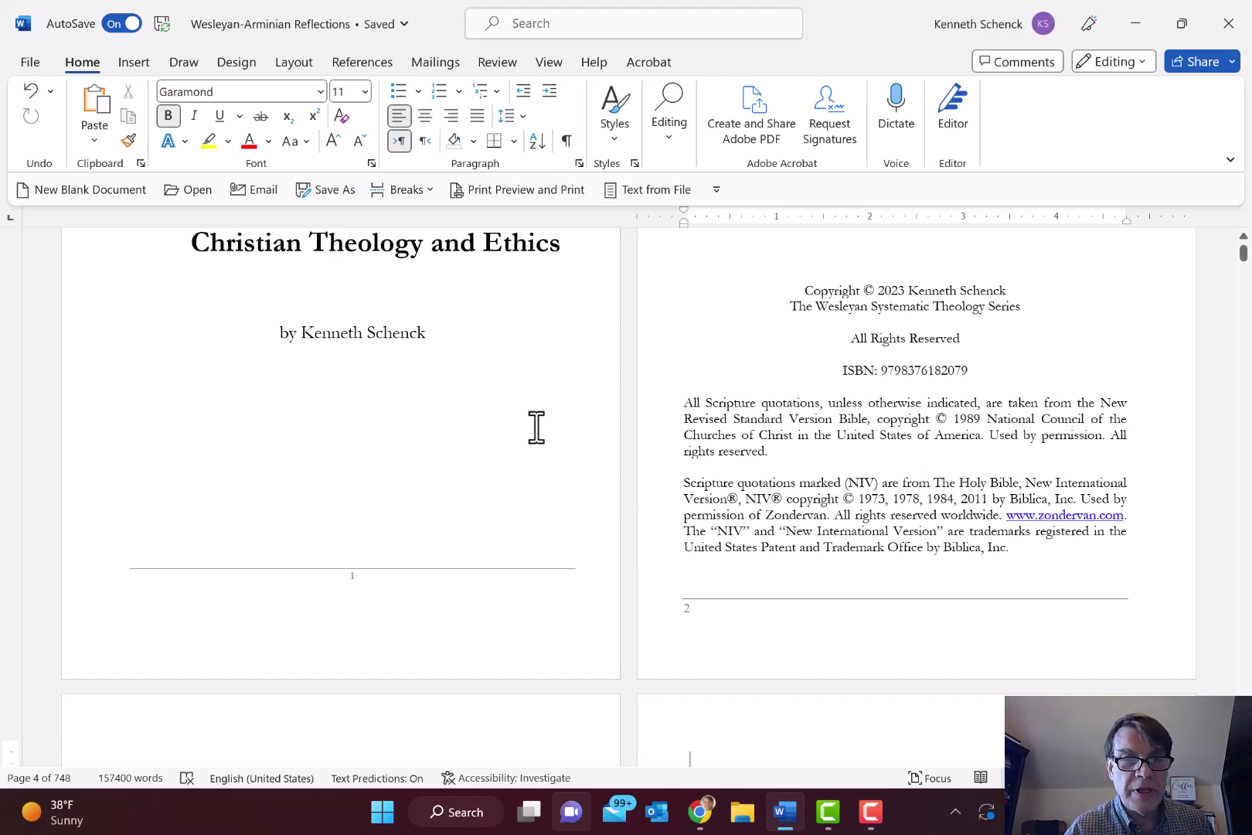
Check the Ascension painting's details and licensing on Wikimedia Commons, and credit John Copley's 1775 cover image and its Boston museum on Word's copyright page
key(alt+Tab)
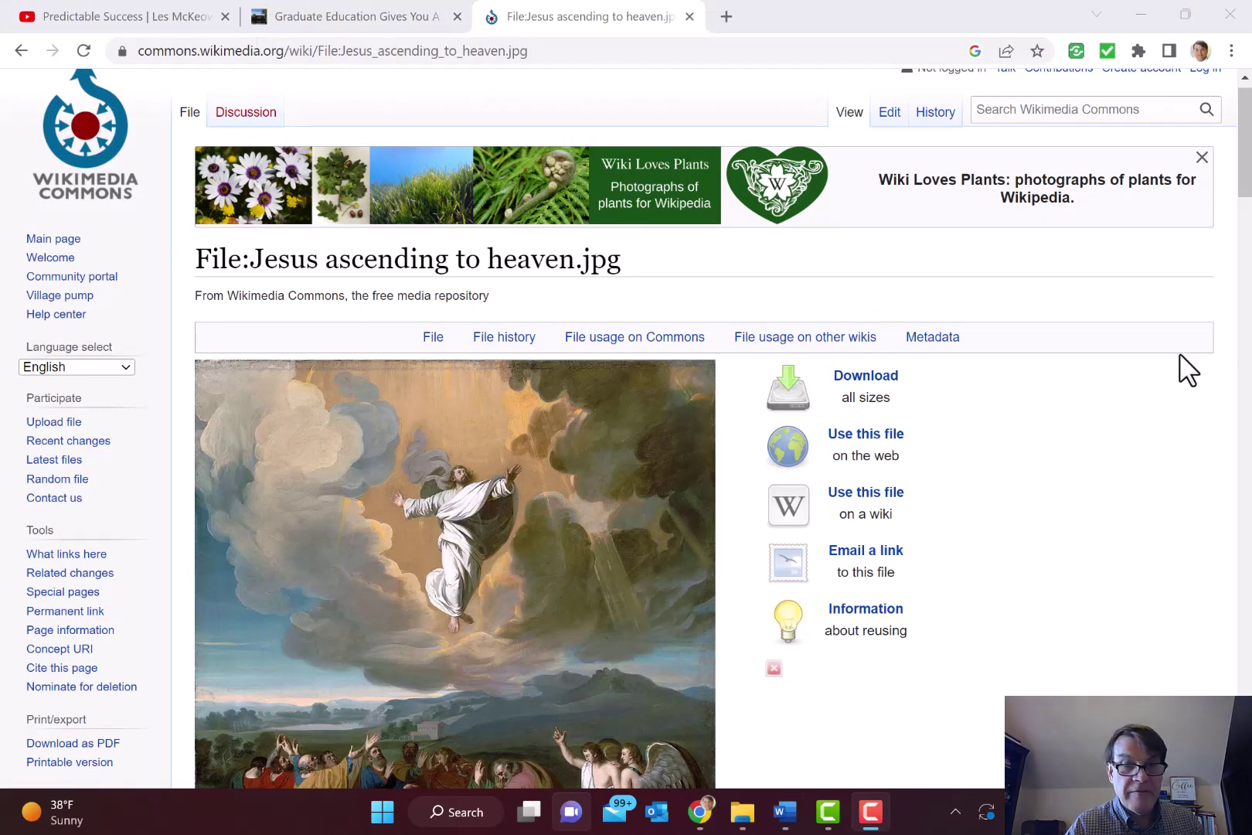
scroll(1248, 189, down, 2)
drag(1249, 189, 1233, 392)
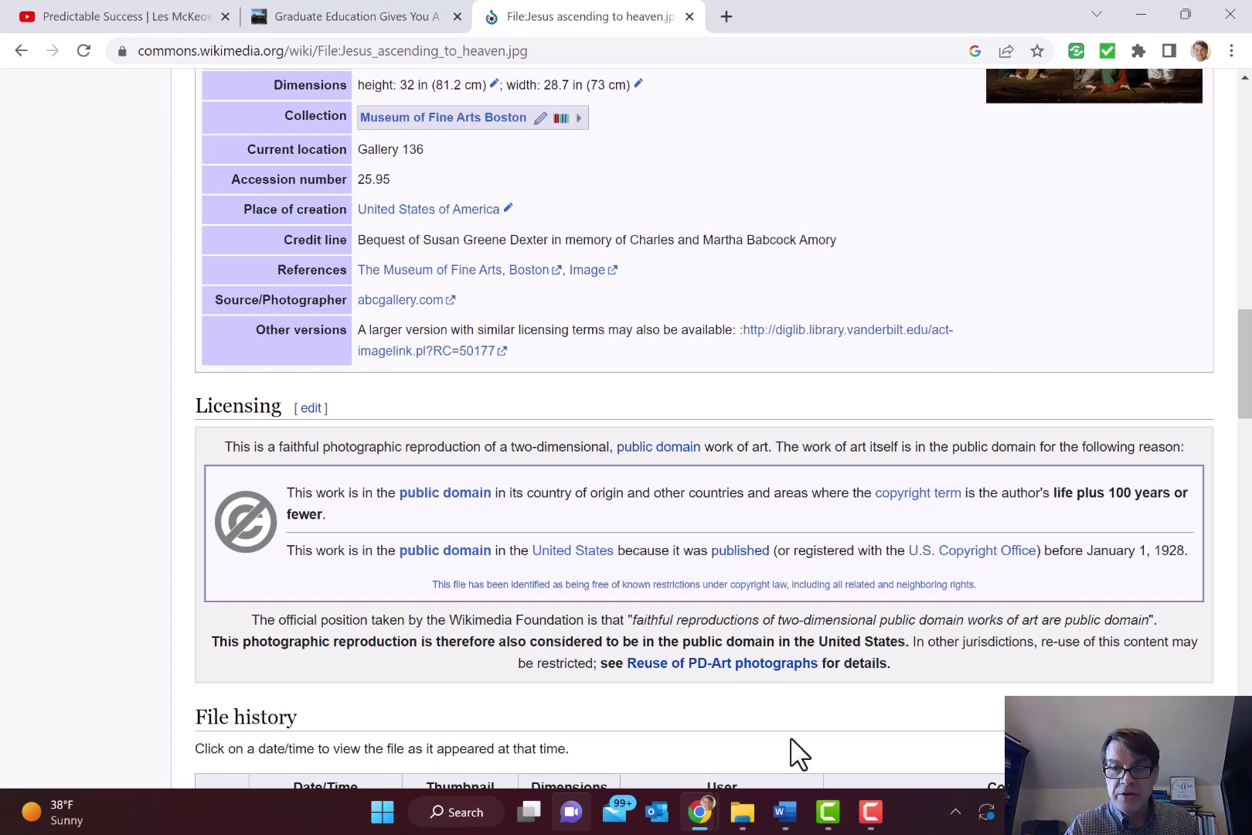
mouse_move(777, 819)
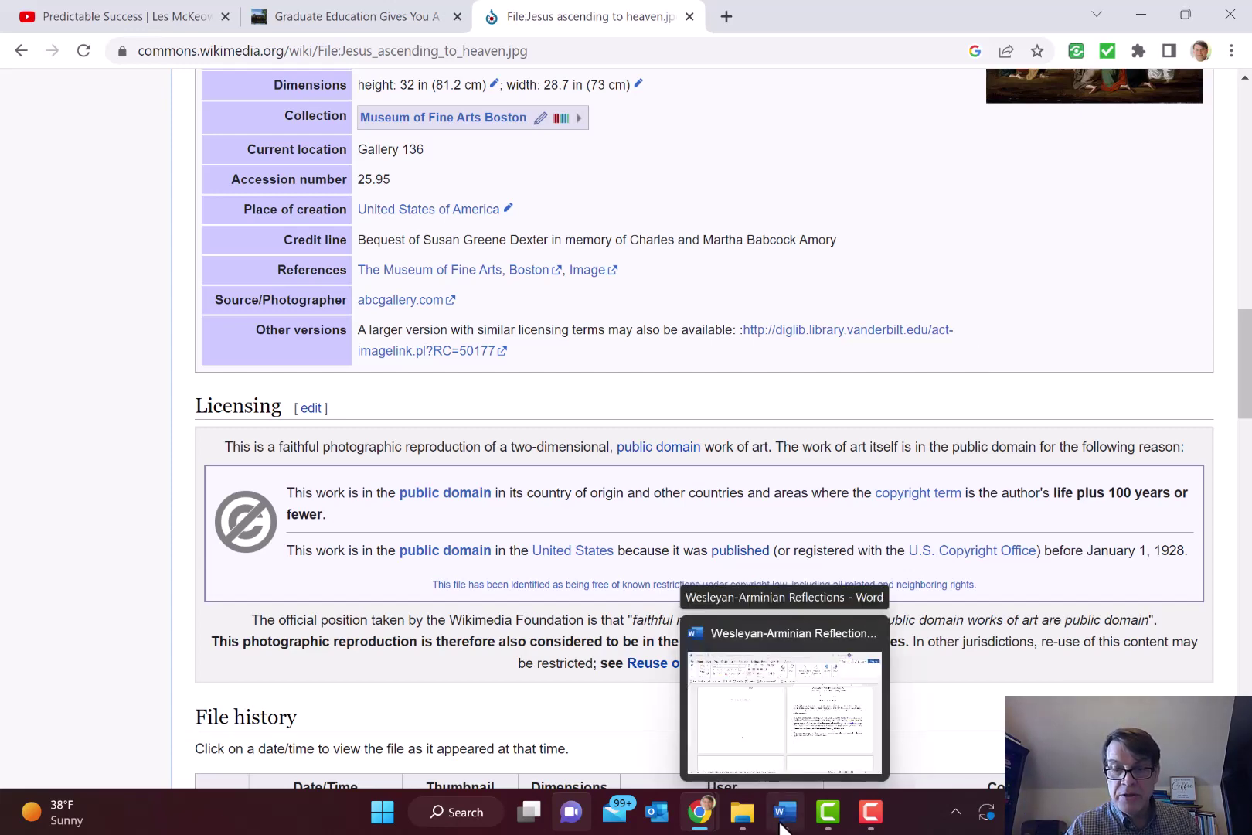
click(782, 826)
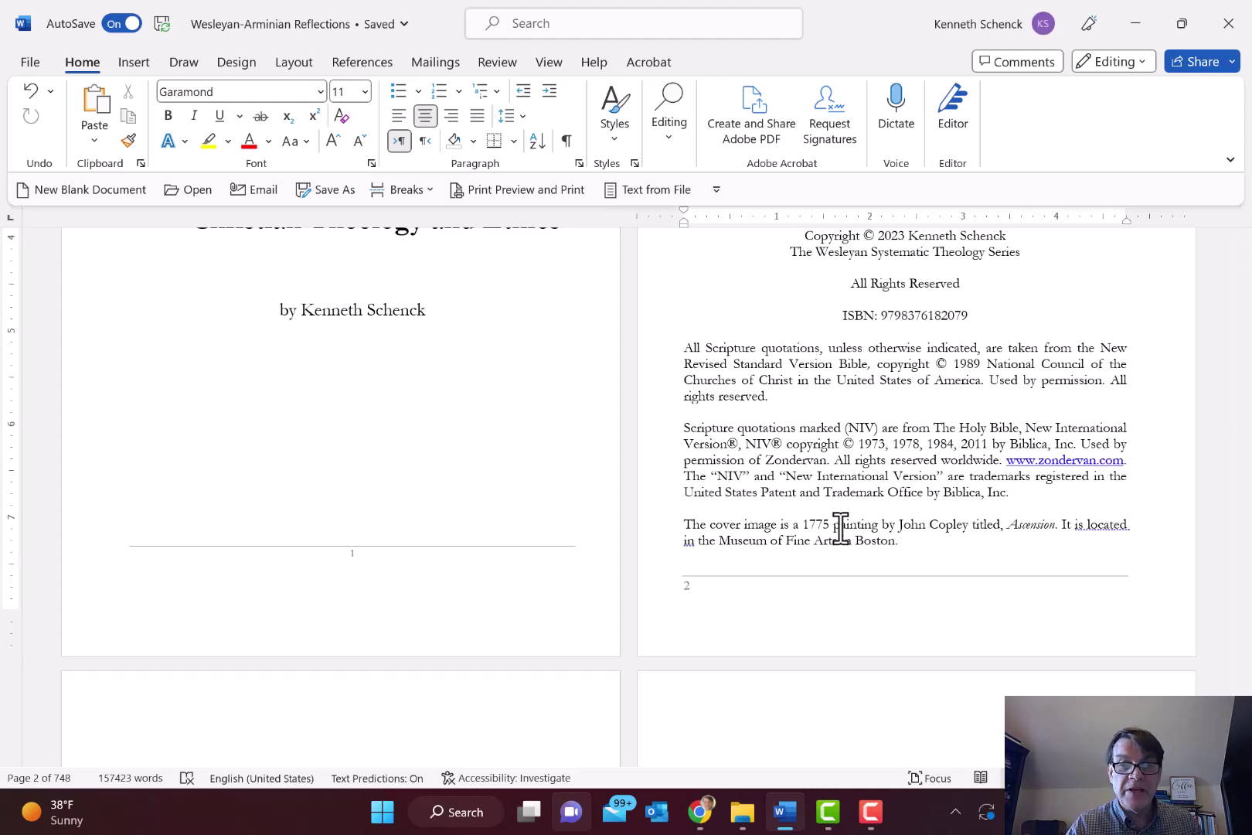
Go through the manuscript from the title page onward, checking the layout of the front matter and opening chapters
click(344, 290)
key(ctrl+Home)
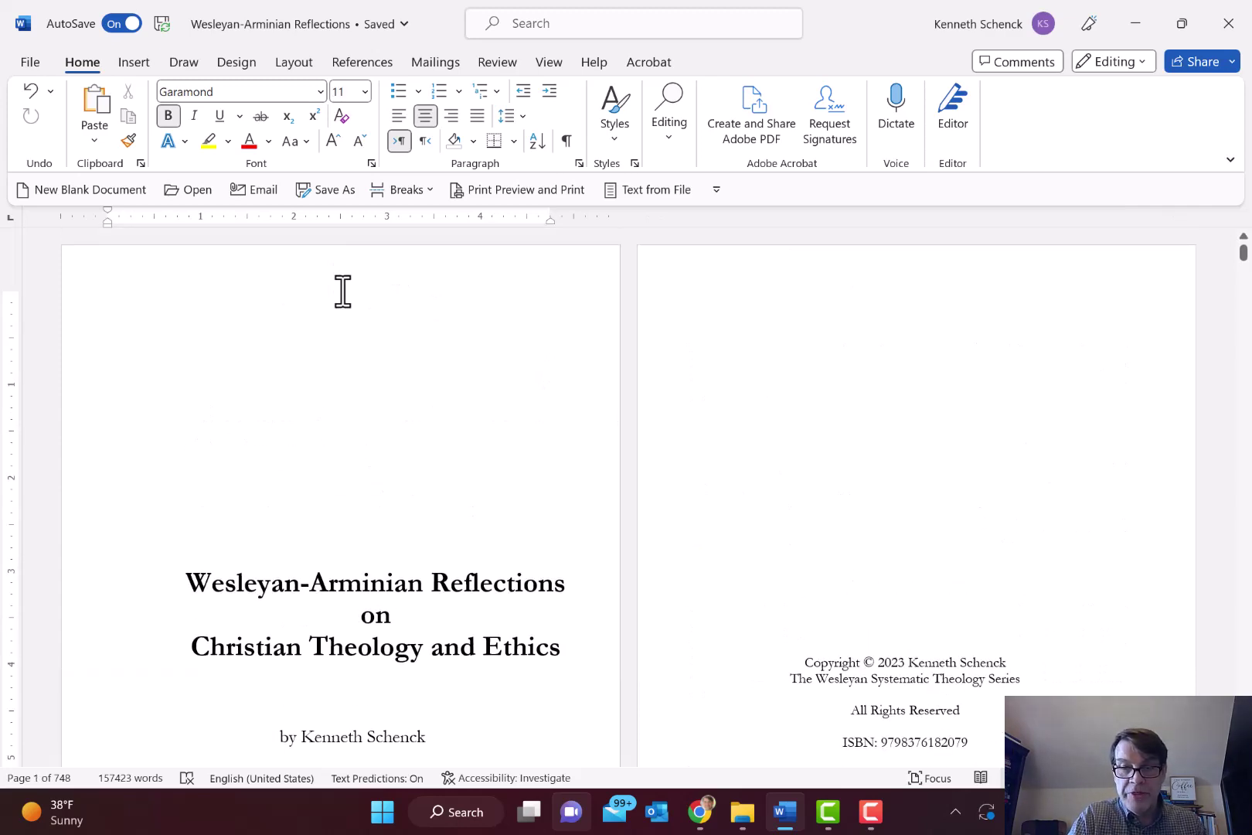
key(Page_Down)
key(Page_Down)
key(Page_Down)
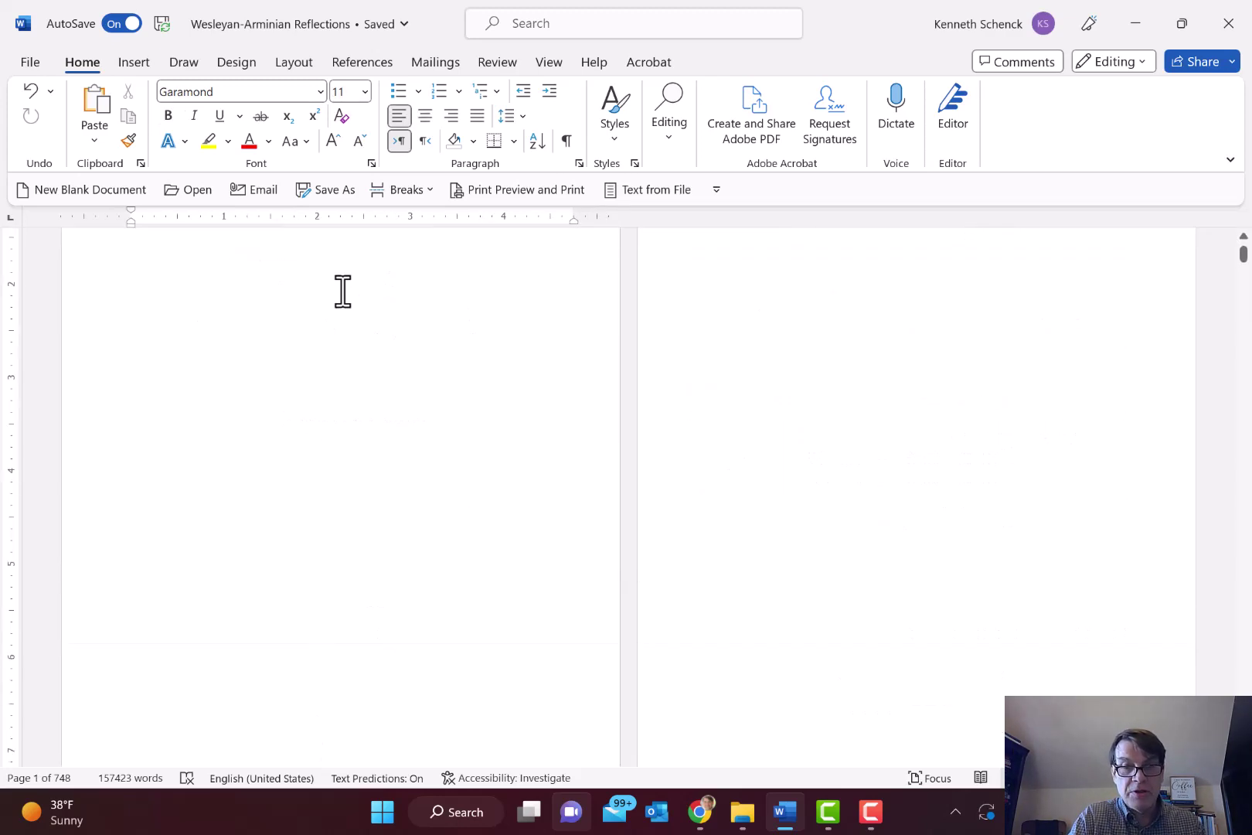
key(Page_Down)
key(Page_Down)
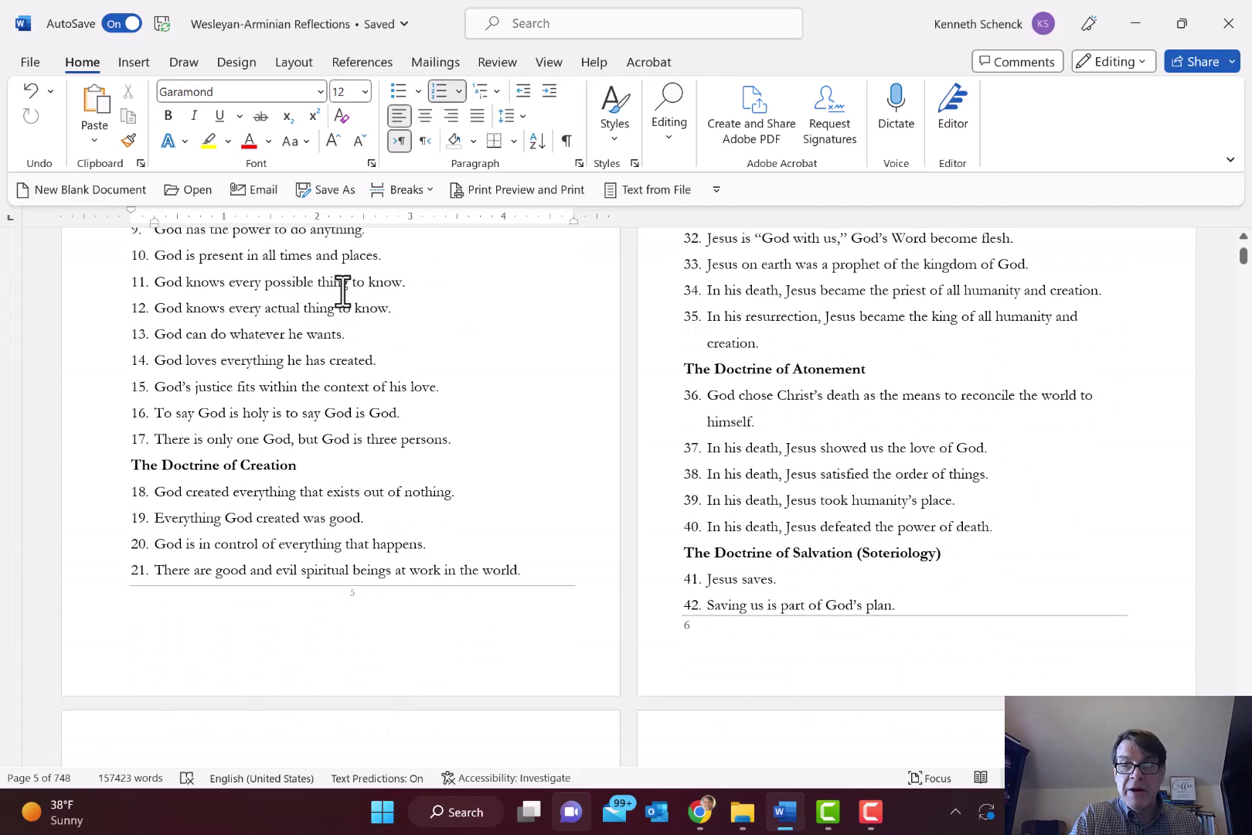
key(Page_Down)
key(Page_Down)
key(Page_Down)
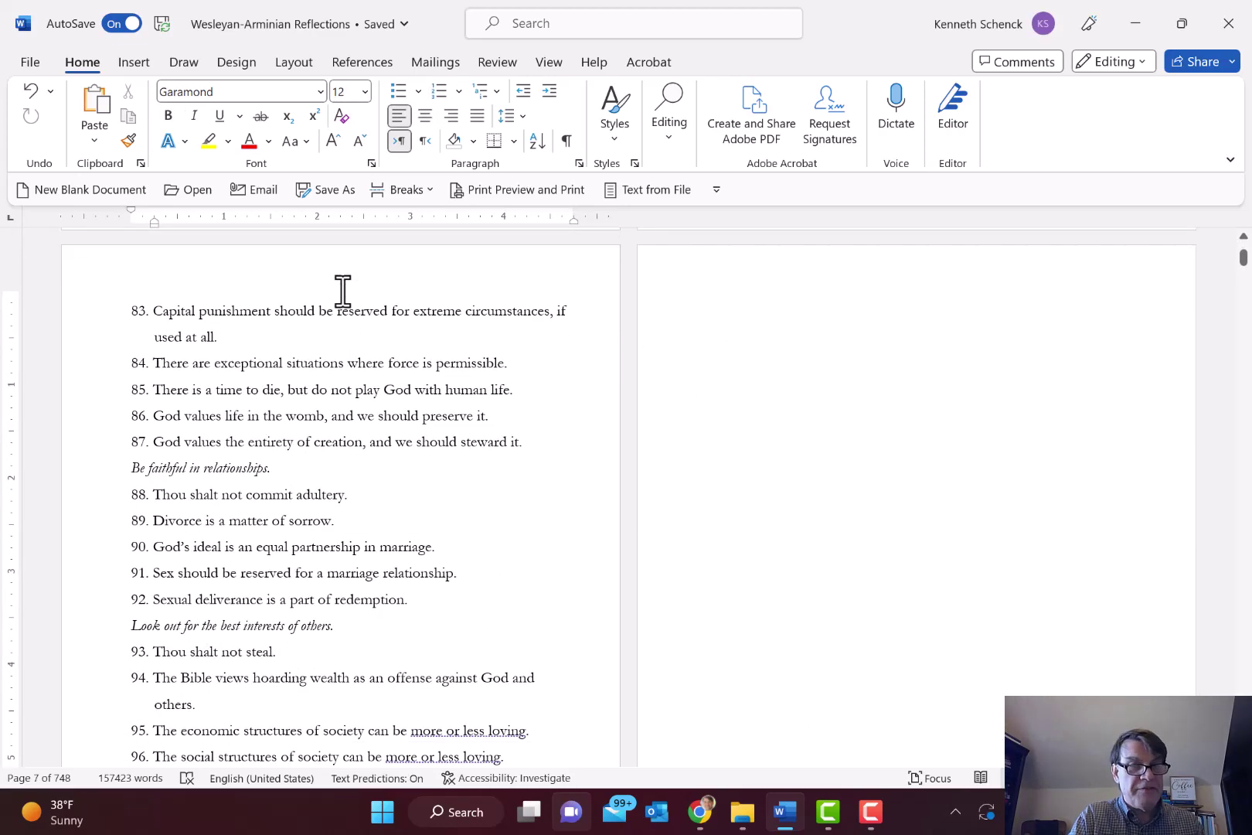
key(Page_Down)
key(Page_Down)
key(Page_Down)
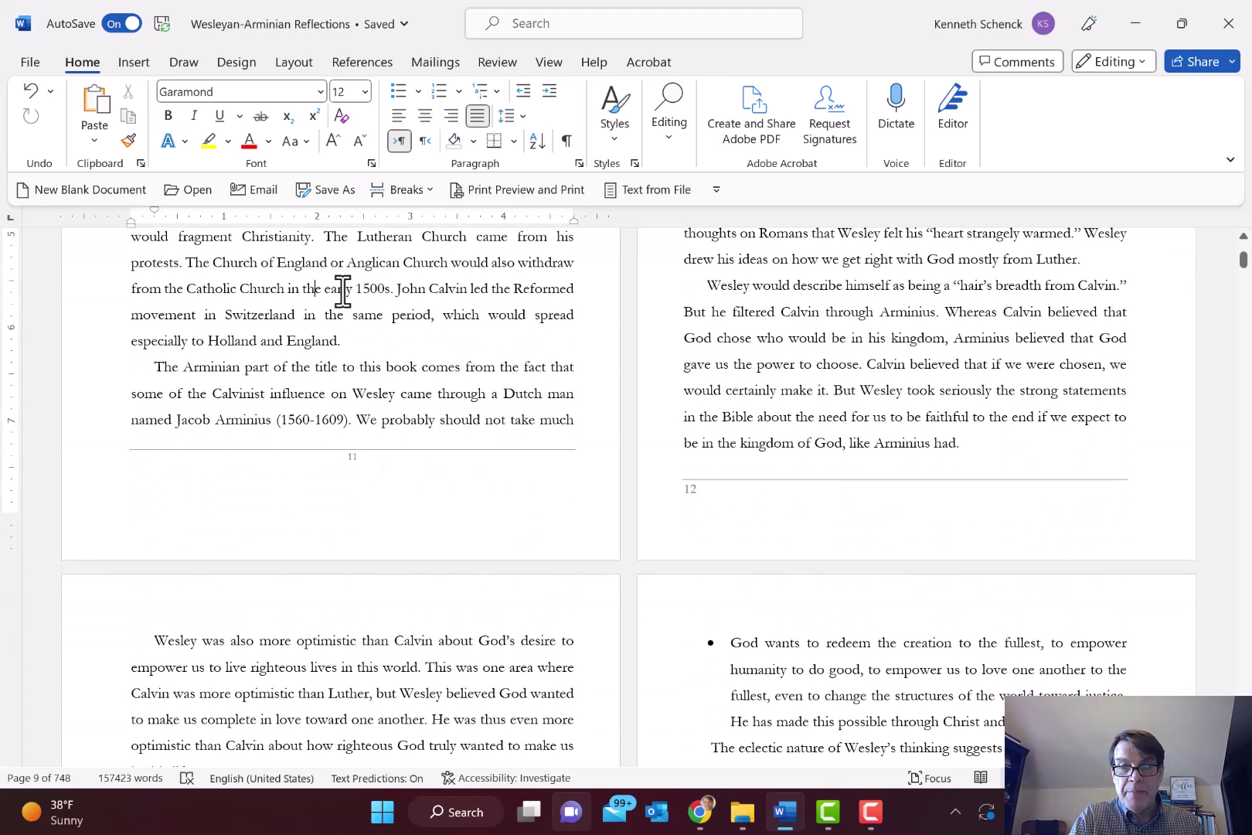
key(Page_Down)
key(Page_Down)
key(Page_Down)
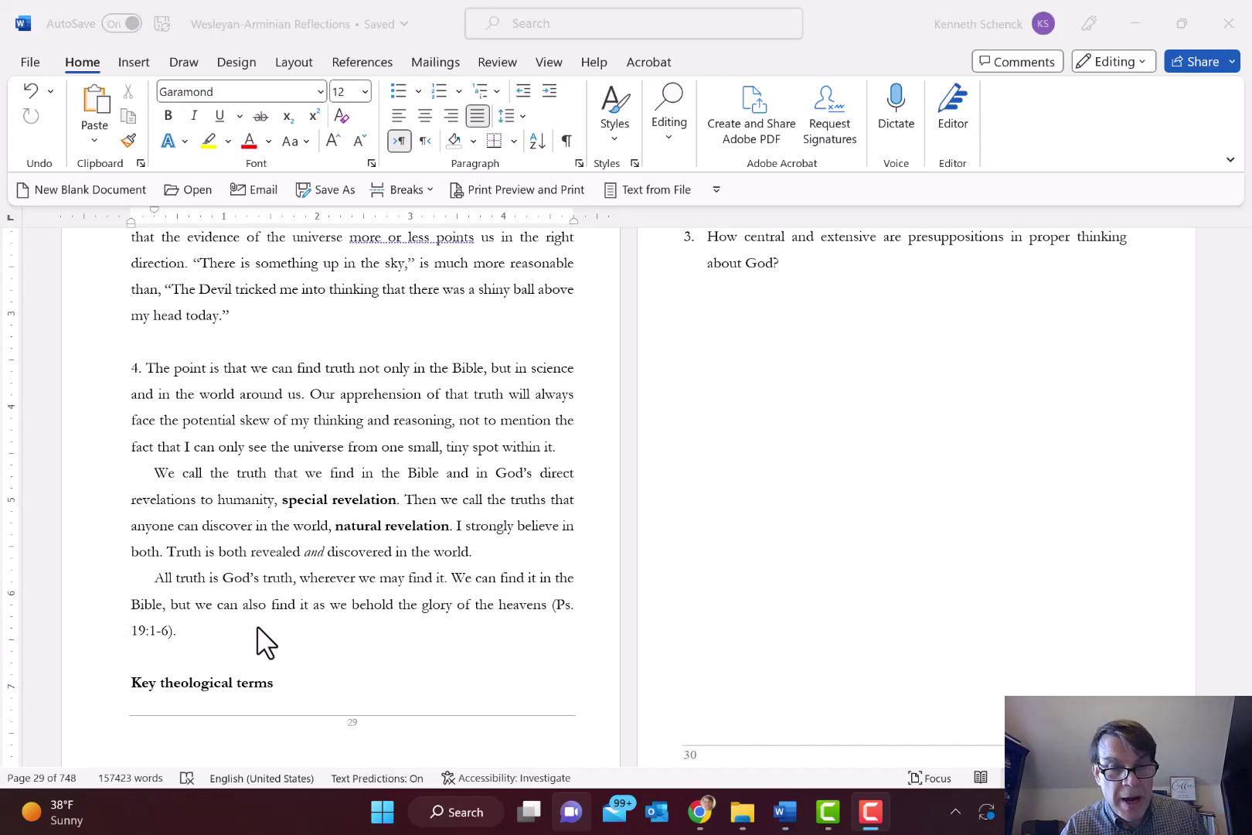
Insert a page break before the "Key theological terms" heading on page 29
click(134, 683)
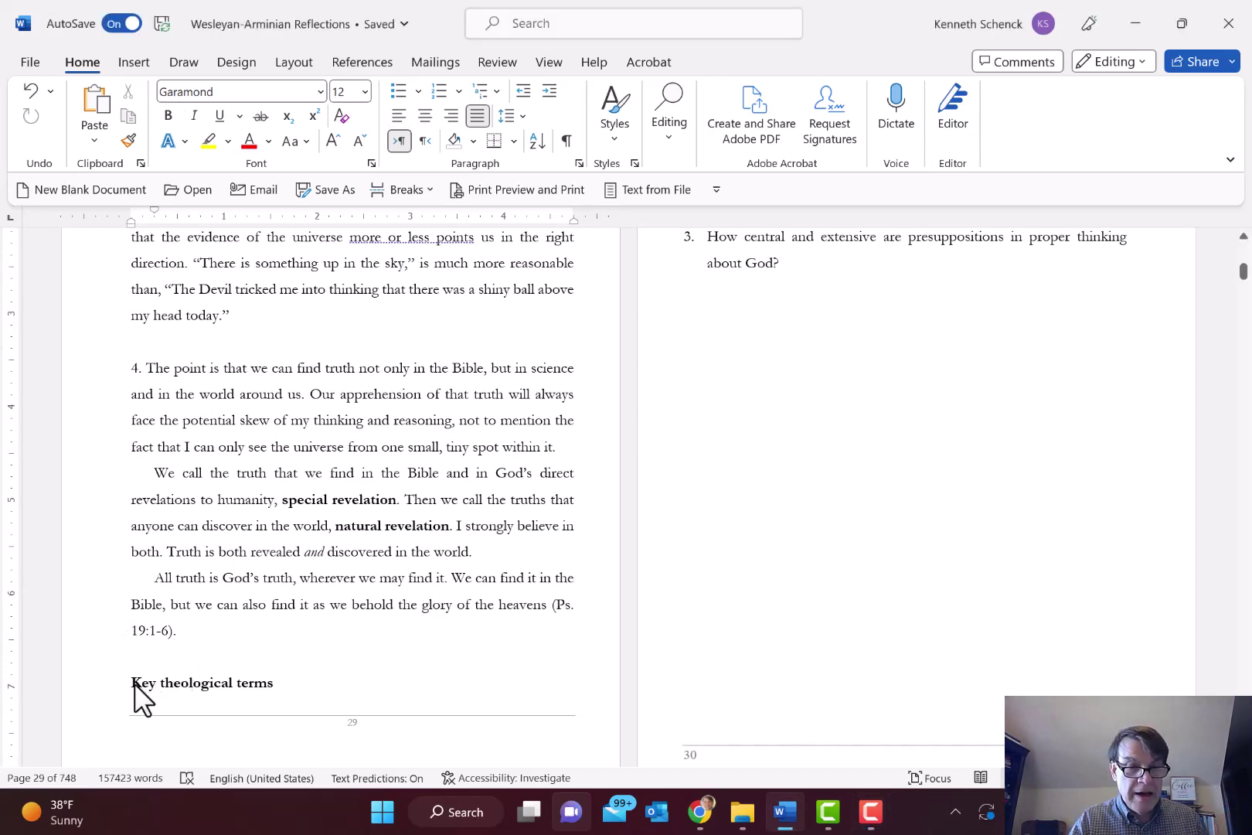
click(134, 683)
key(ctrl+Return)
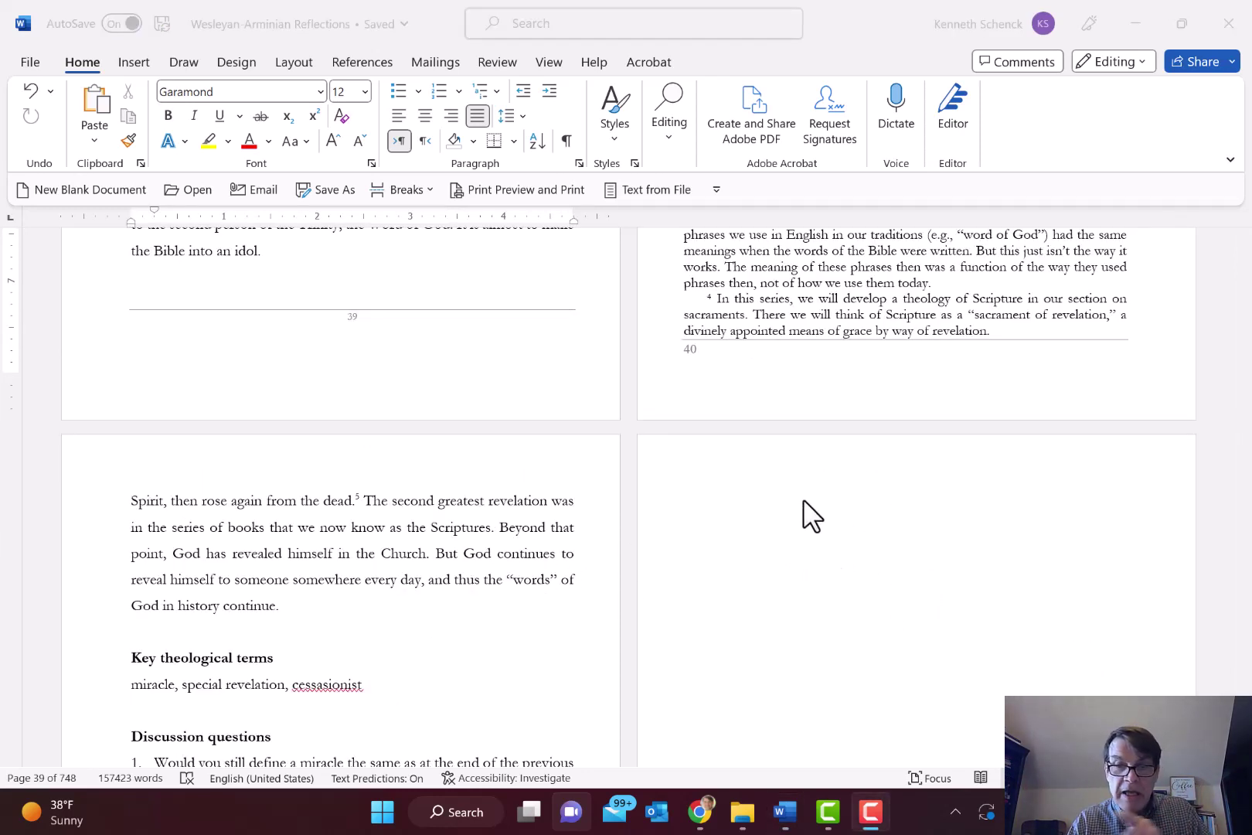
Delete the break and the empty line on blank page 42 ahead of the chapter 6 heading
click(738, 516)
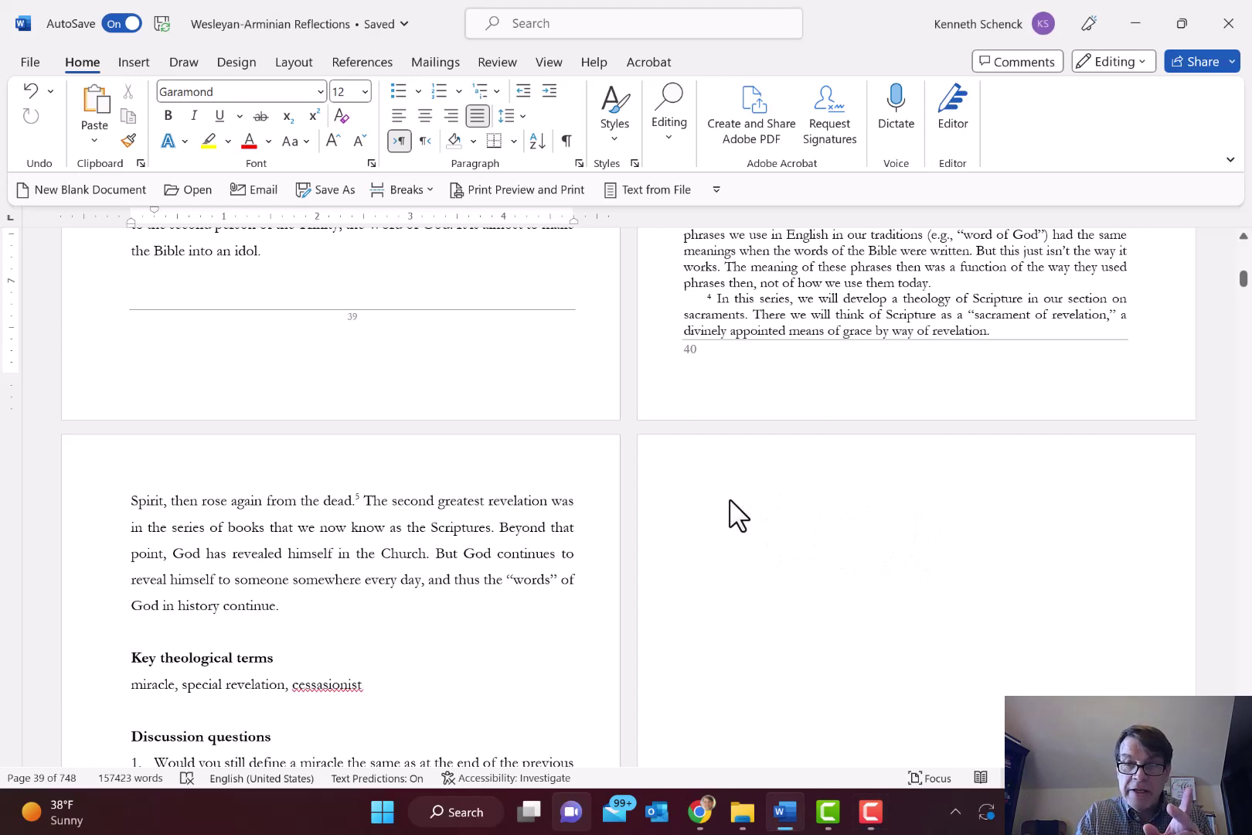
key(Delete)
key(Delete)
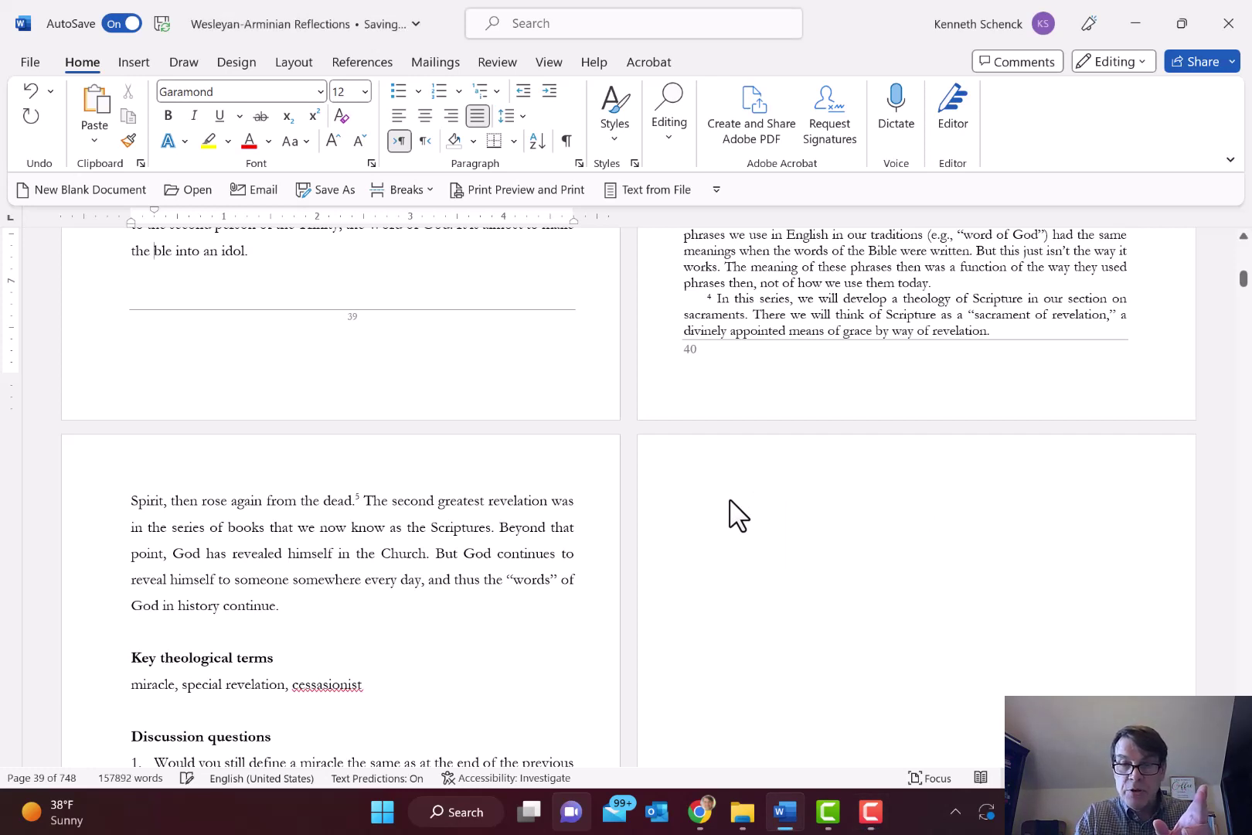
click(733, 501)
key(Delete)
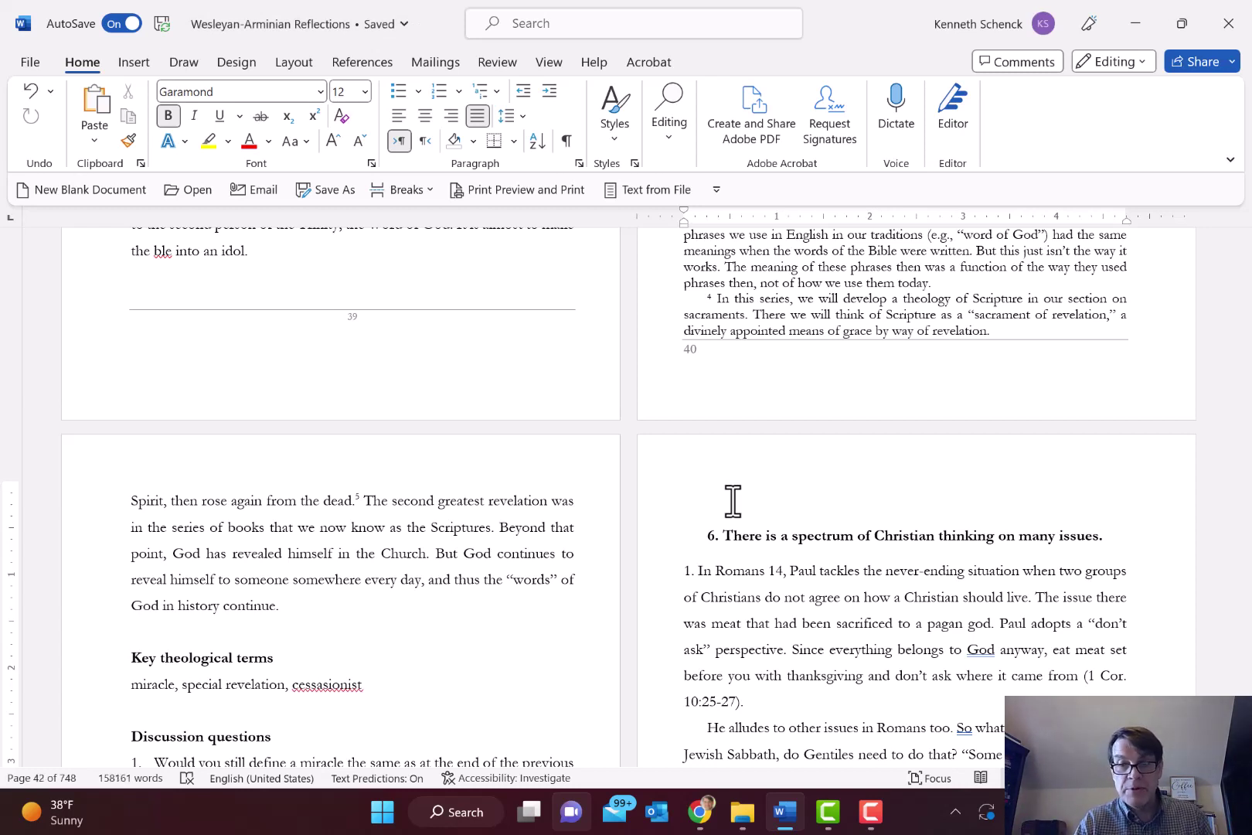
key(Delete)
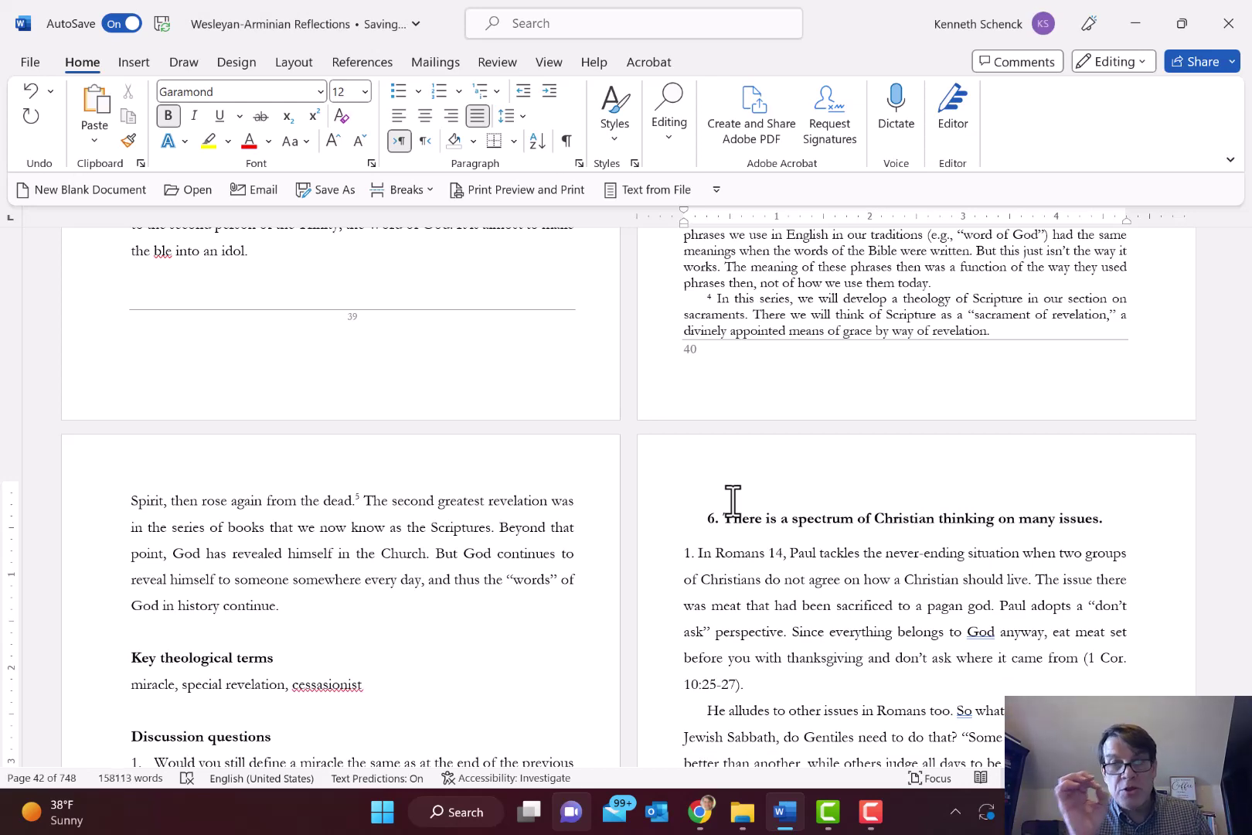
Insert a Next Page section break before the heading "6. There is a spectrum of Christian thinking on many issues."
click(403, 190)
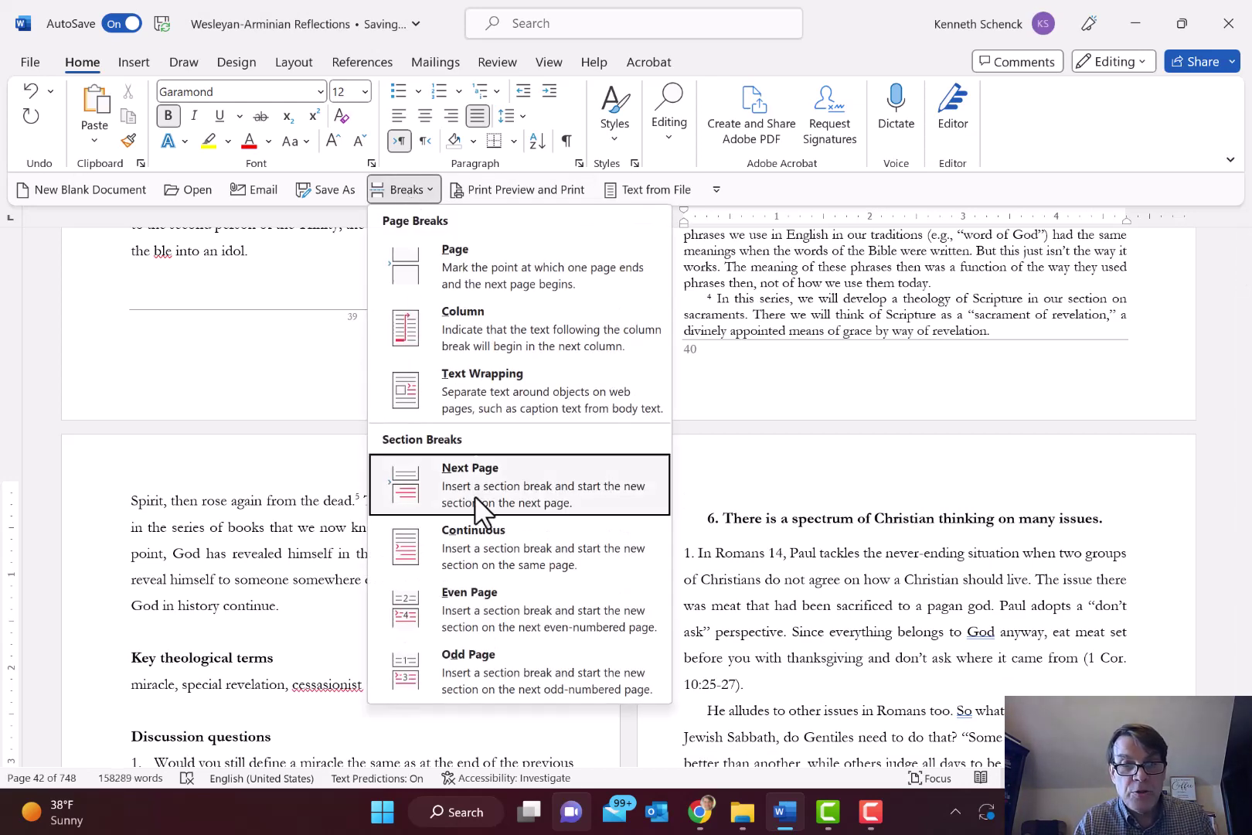
click(833, 572)
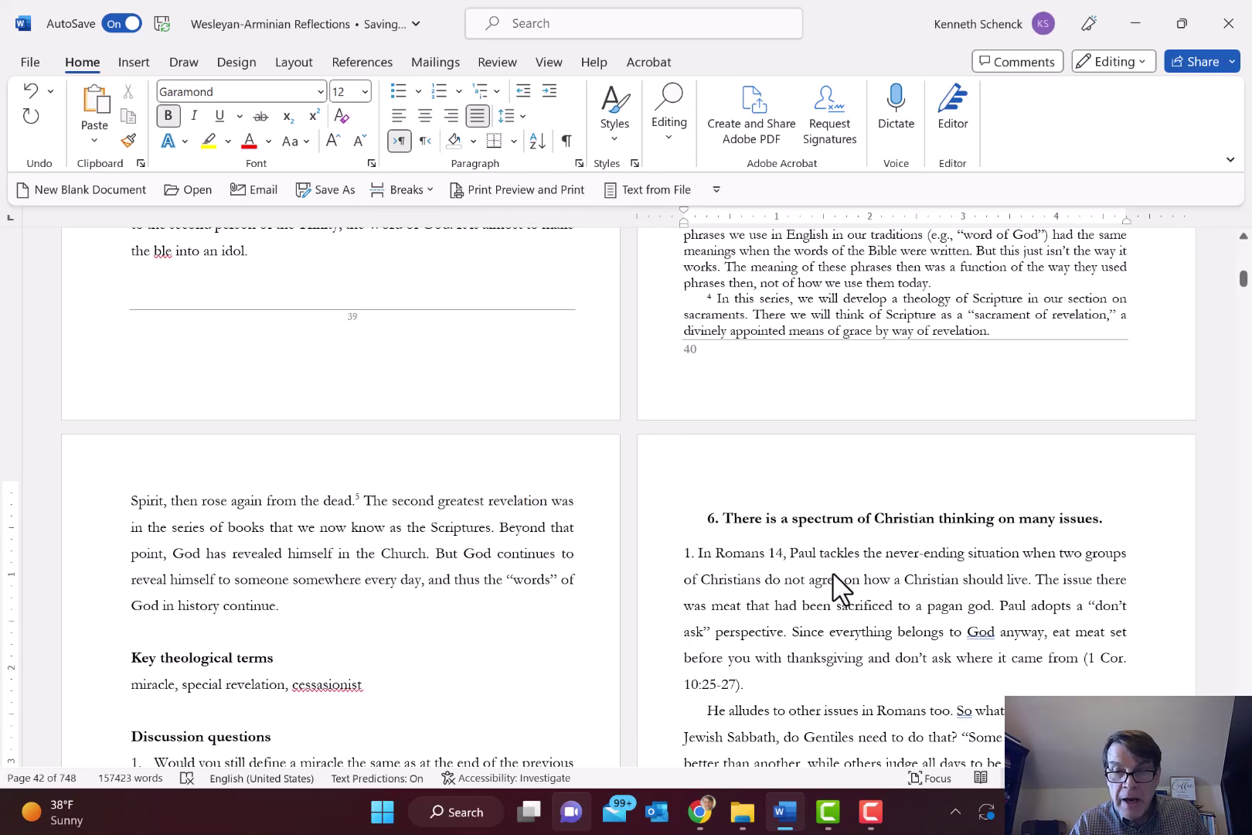
click(753, 502)
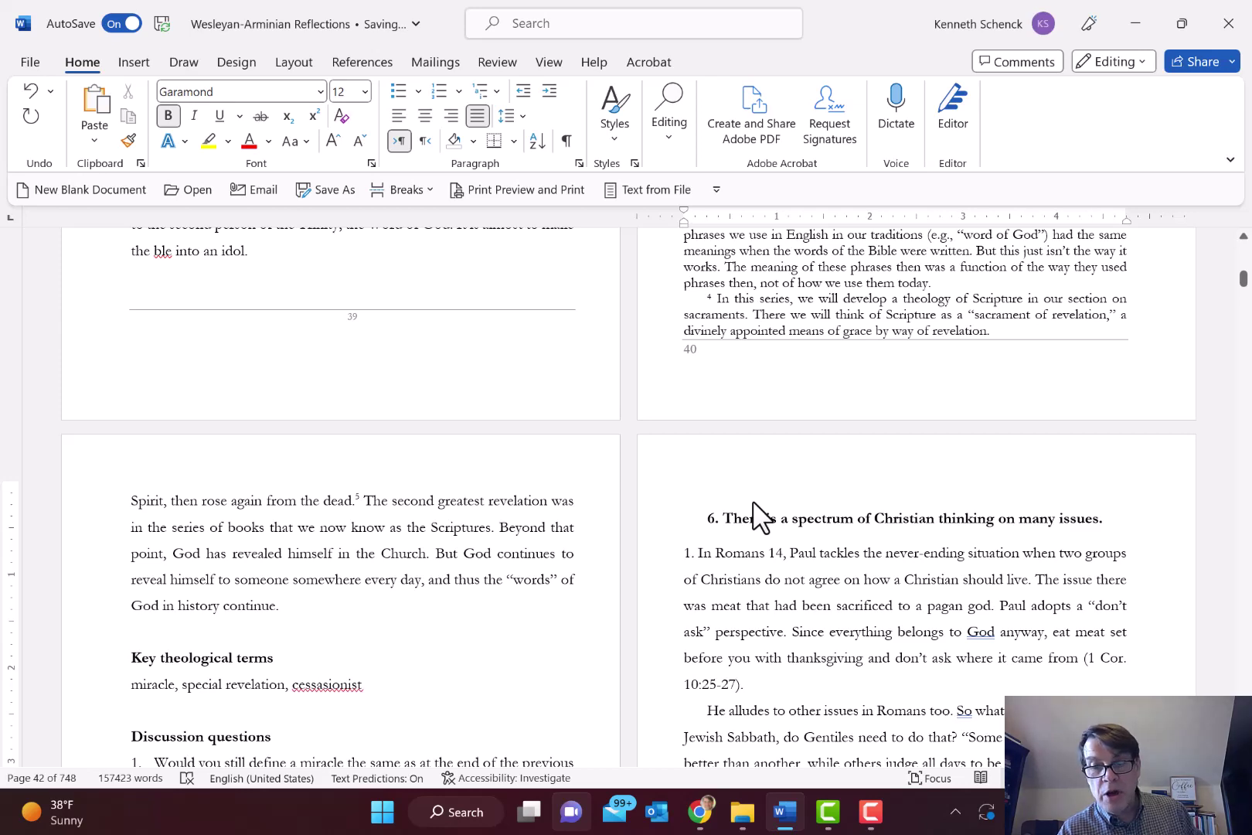
click(397, 187)
click(480, 489)
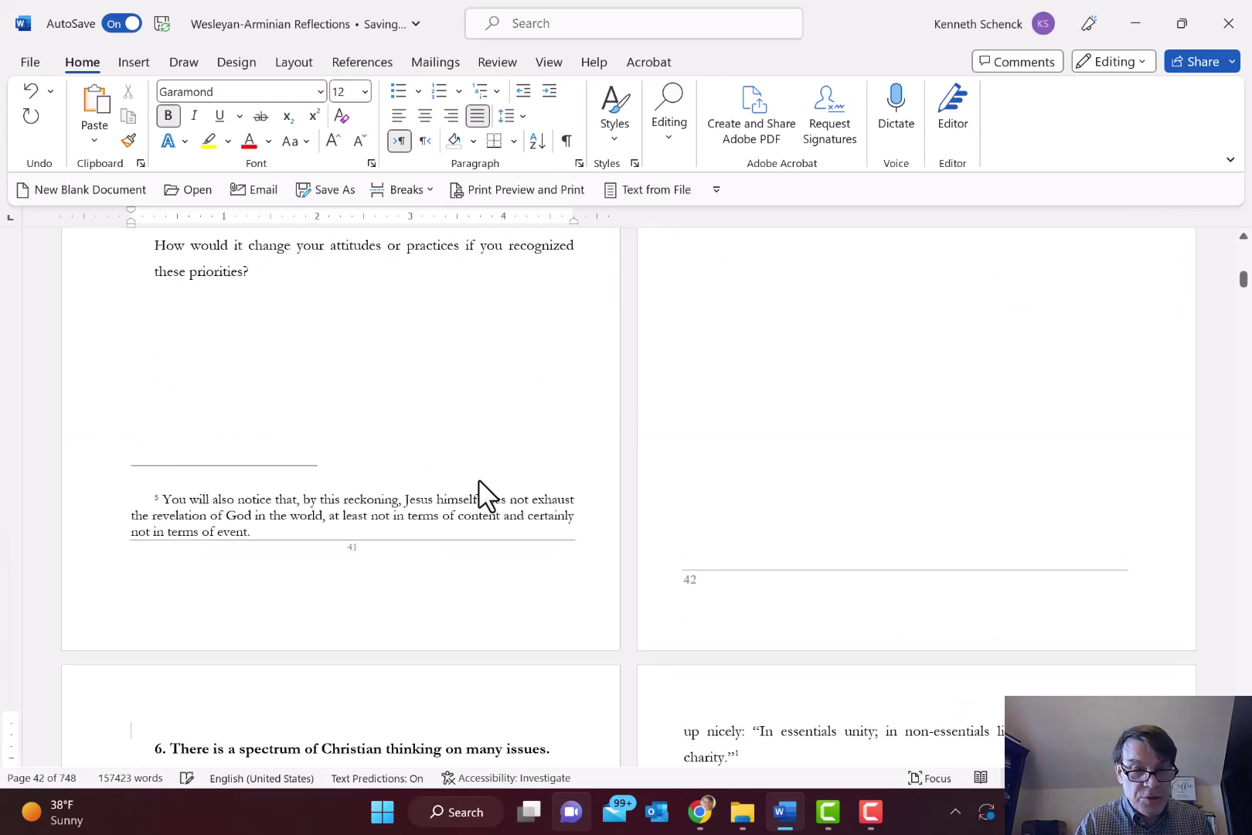
key(Down)
key(Down)
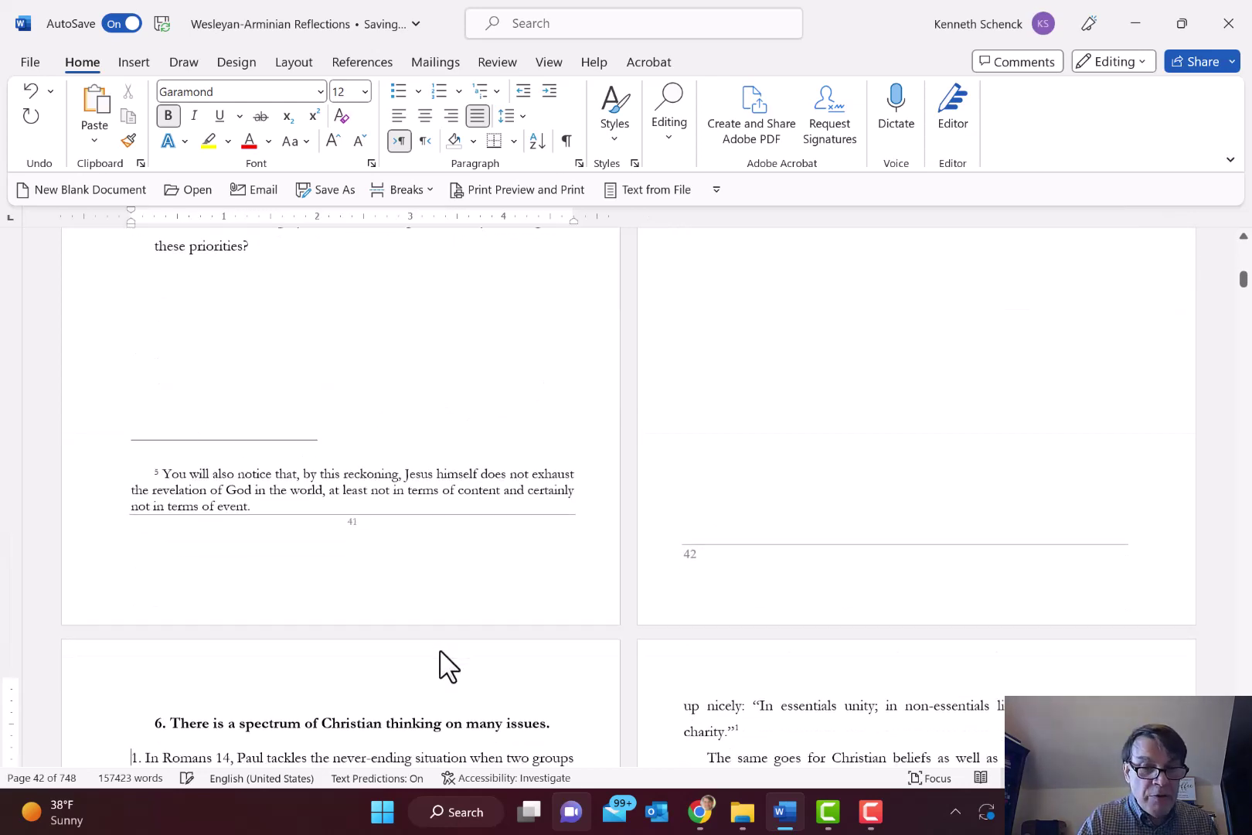
key(Up)
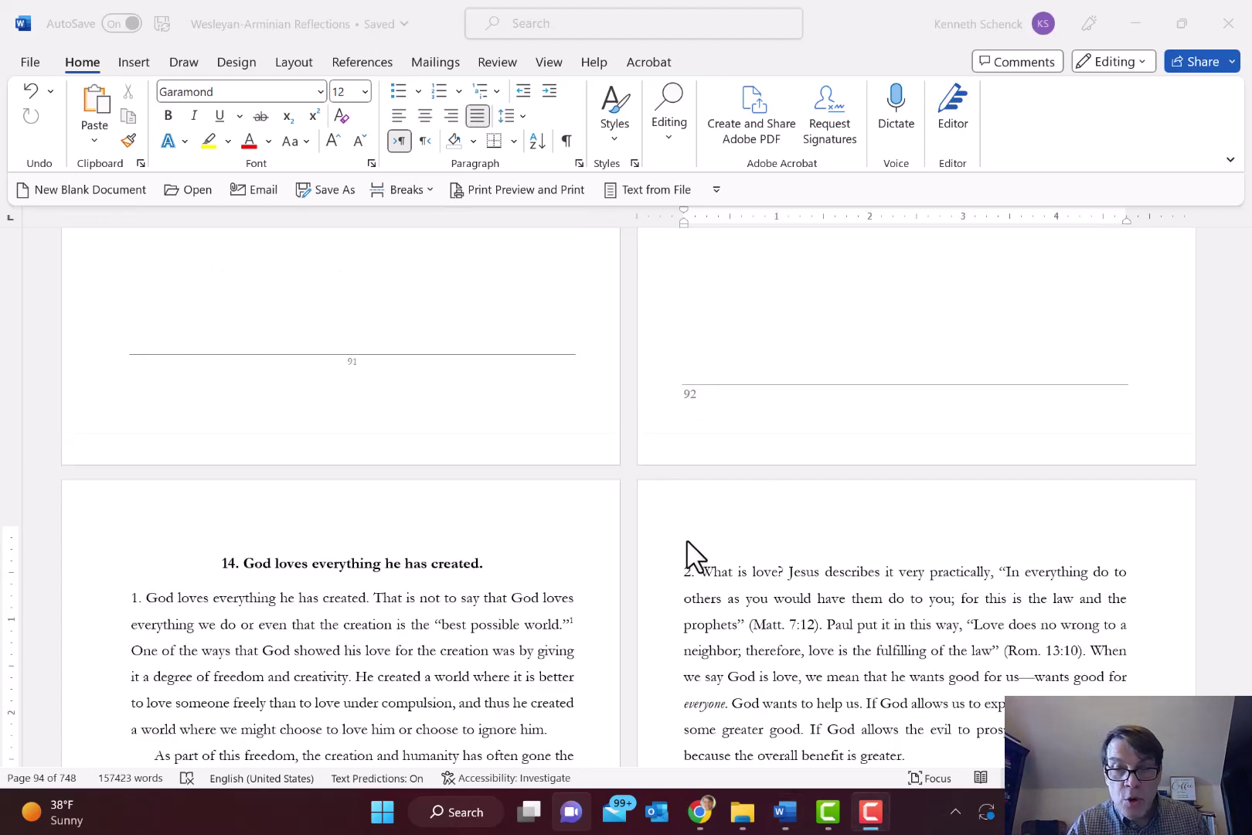
Delete the empty lines above "2. What is love?" on page 94 and above "4. This is a difficult concept" on page 110
click(878, 542)
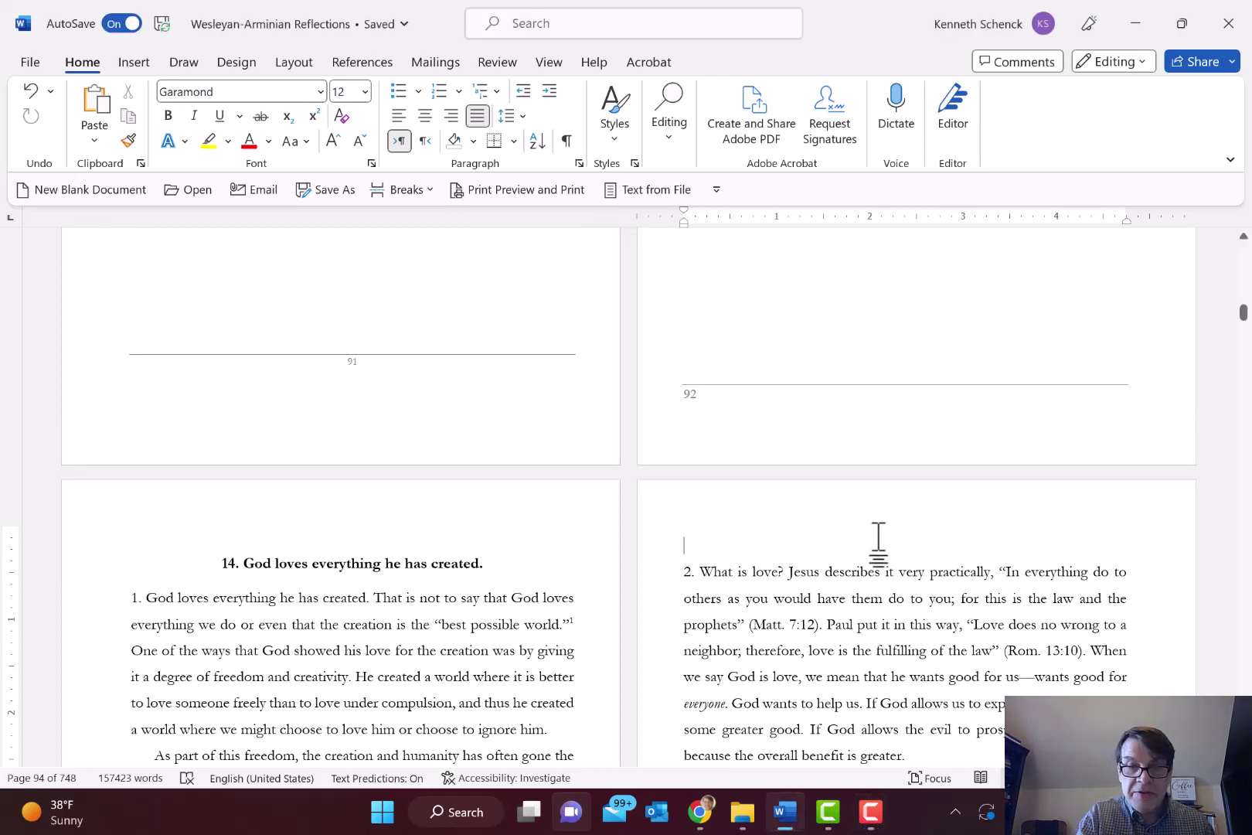
key(Delete)
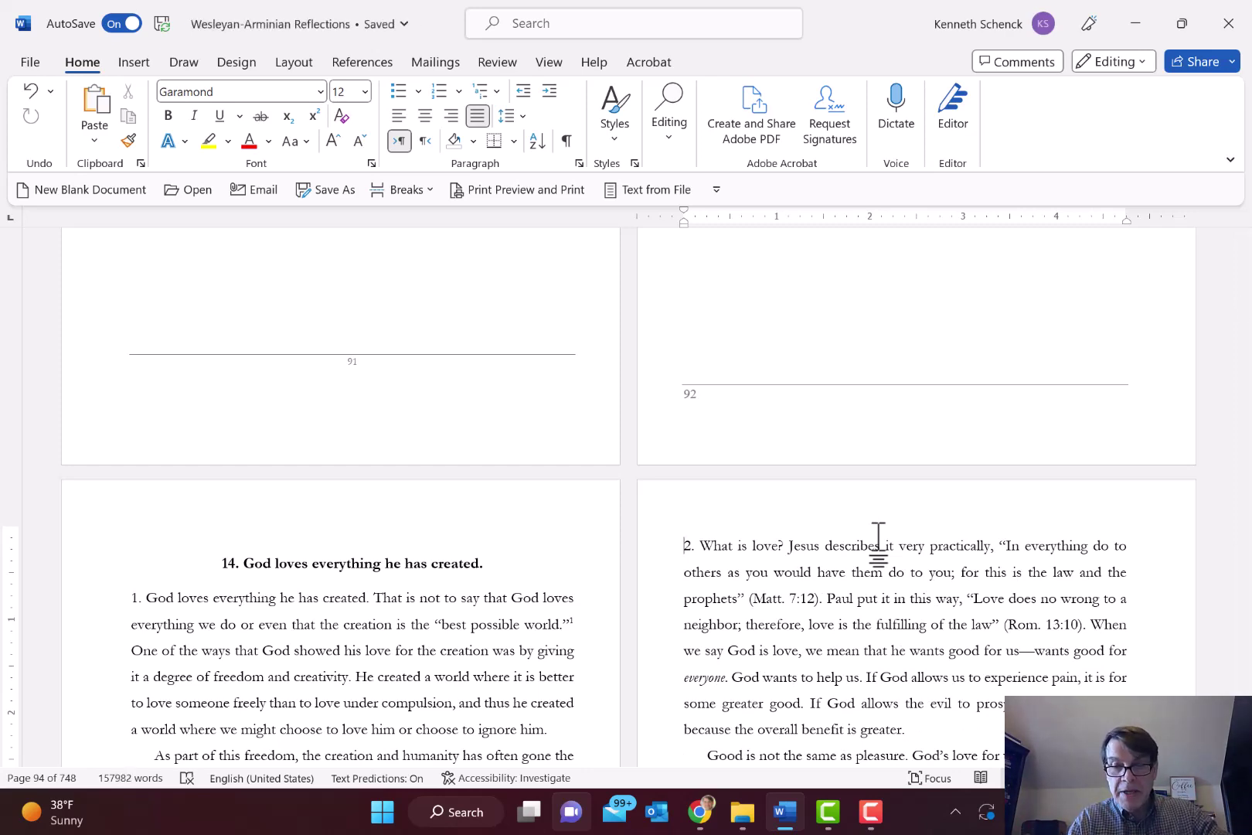
key(Left)
key(Right)
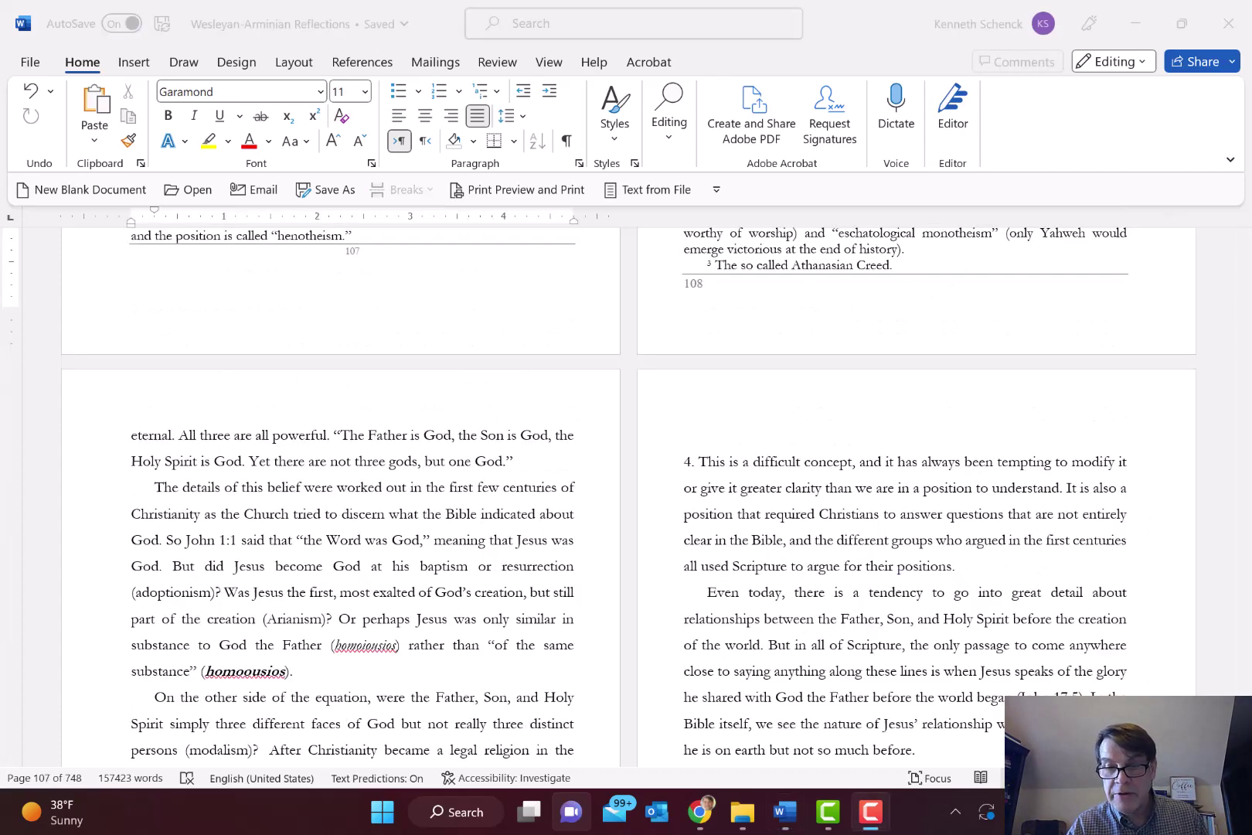
click(687, 438)
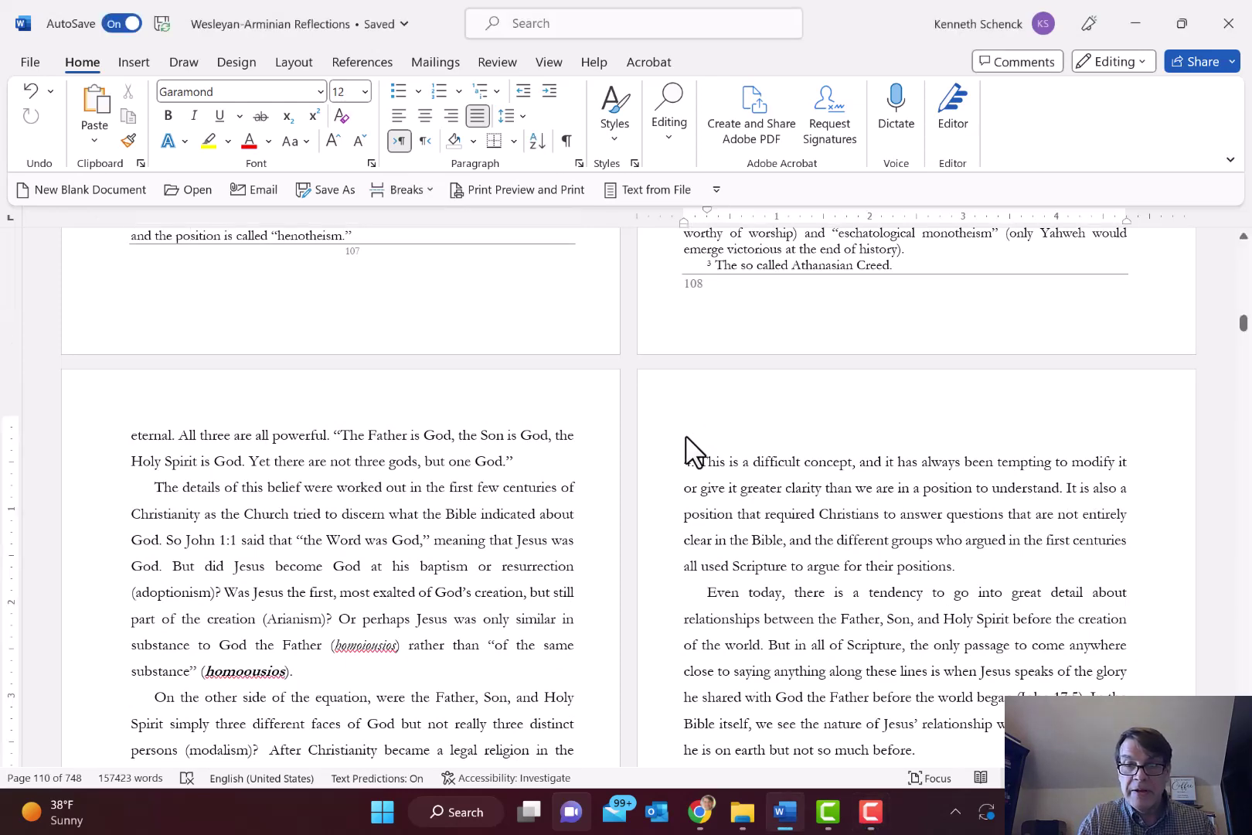
key(Delete)
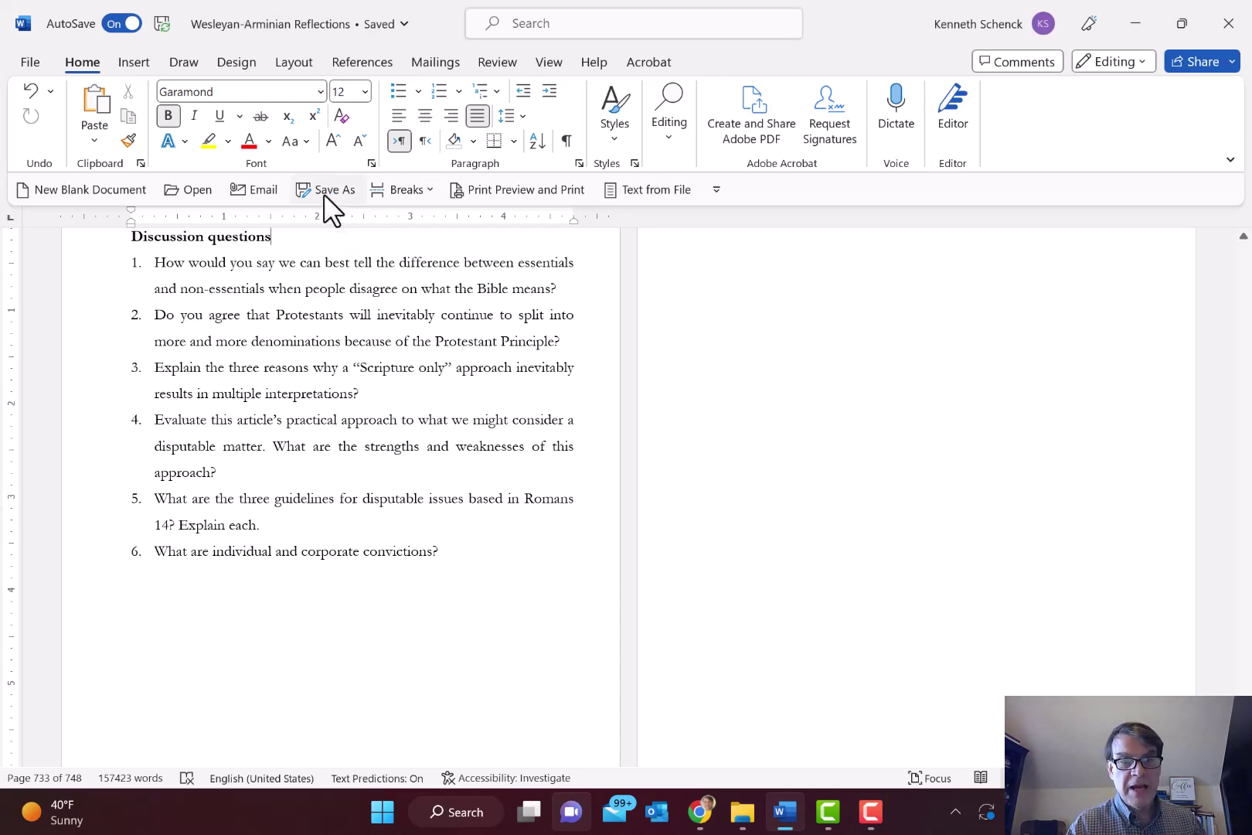
Save a copy of the manuscript as a PDF named Wesleyan-Arminian Reflections in the same folder
click(324, 196)
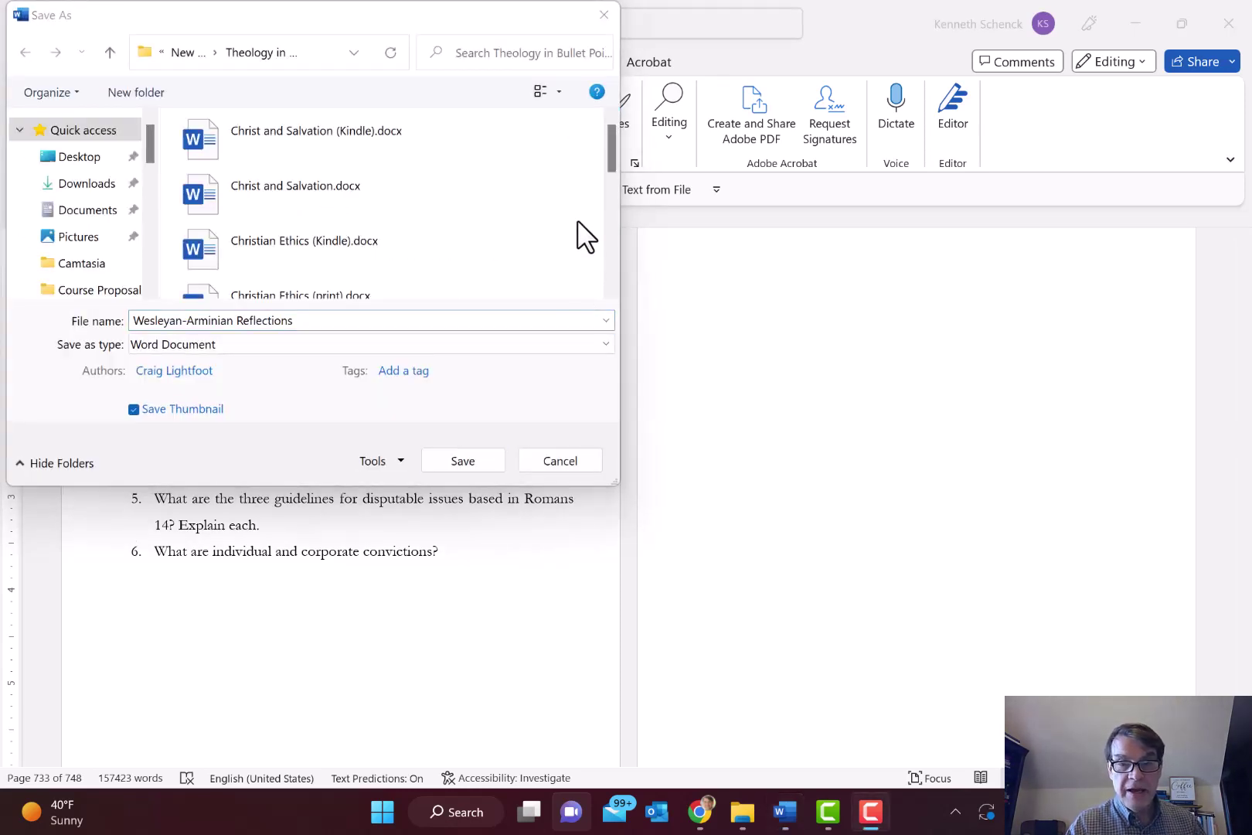
click(606, 319)
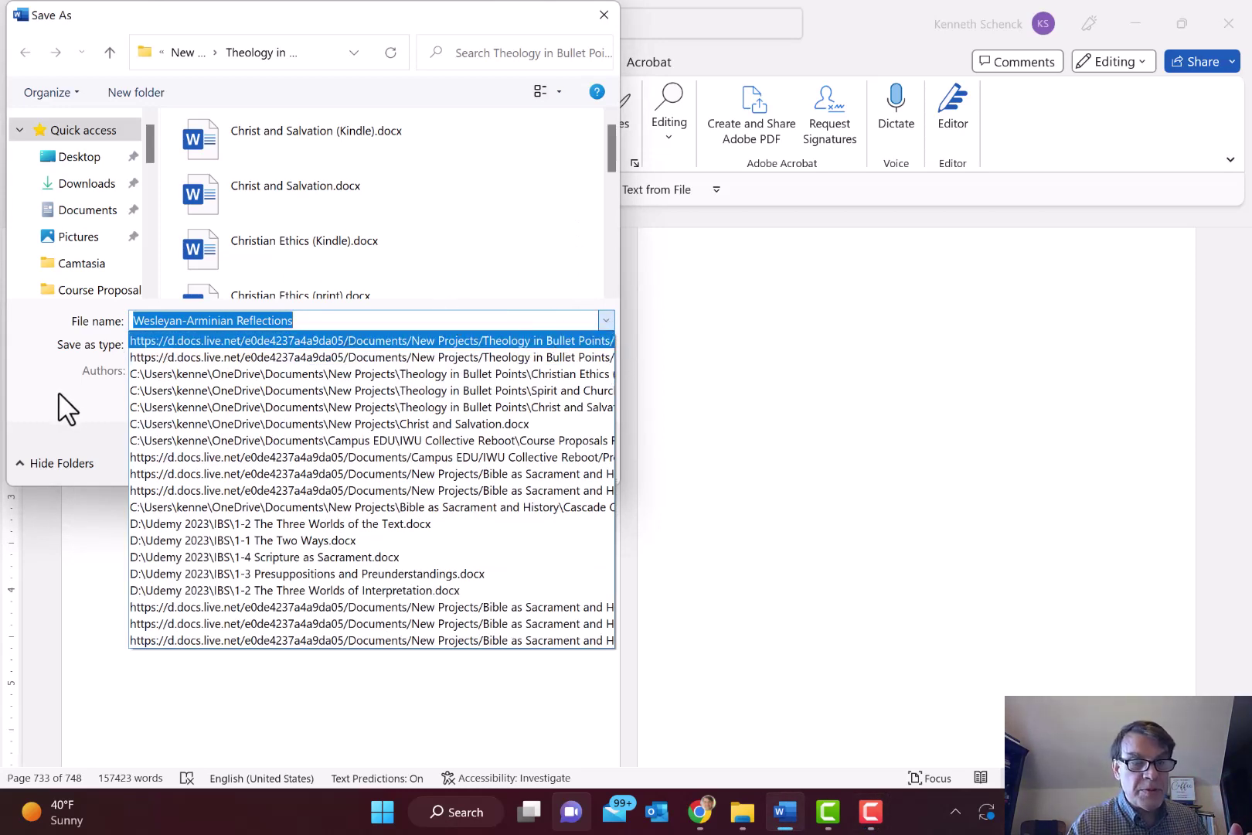
click(42, 424)
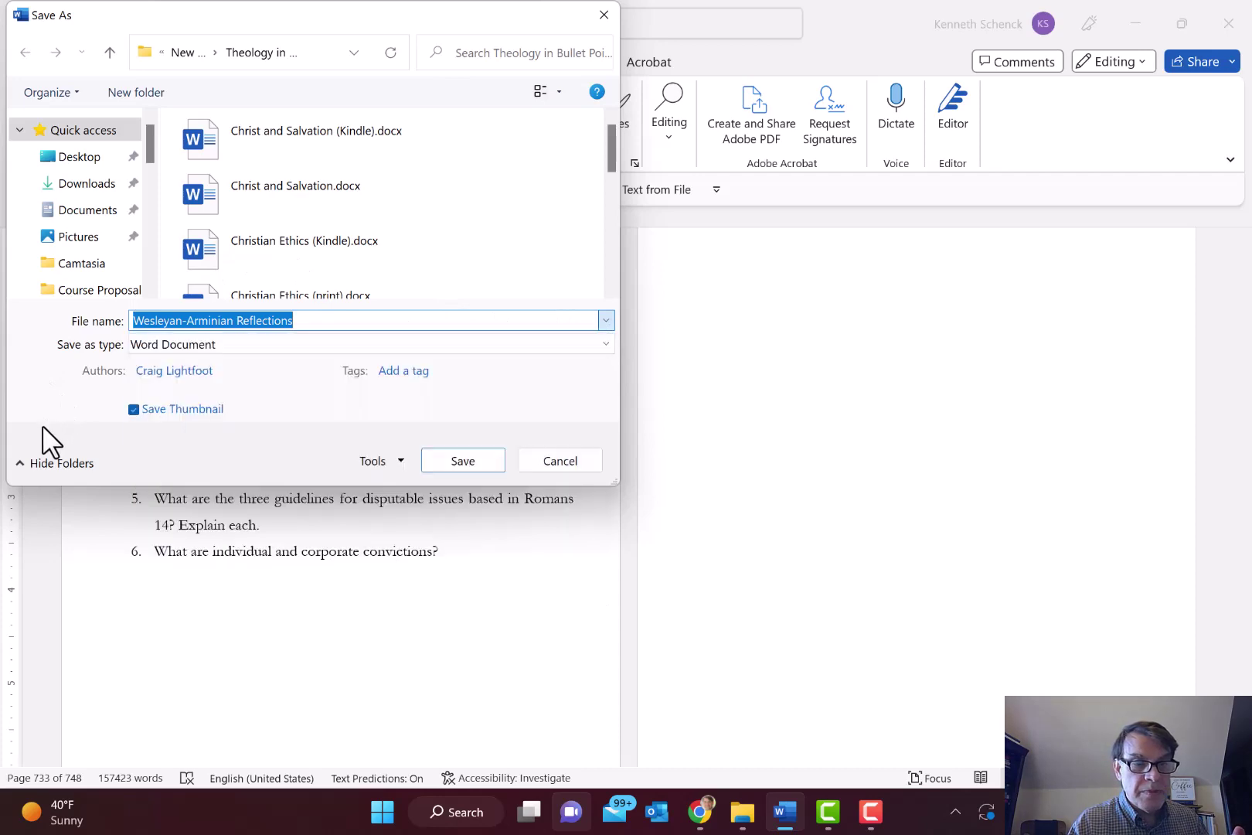
click(600, 344)
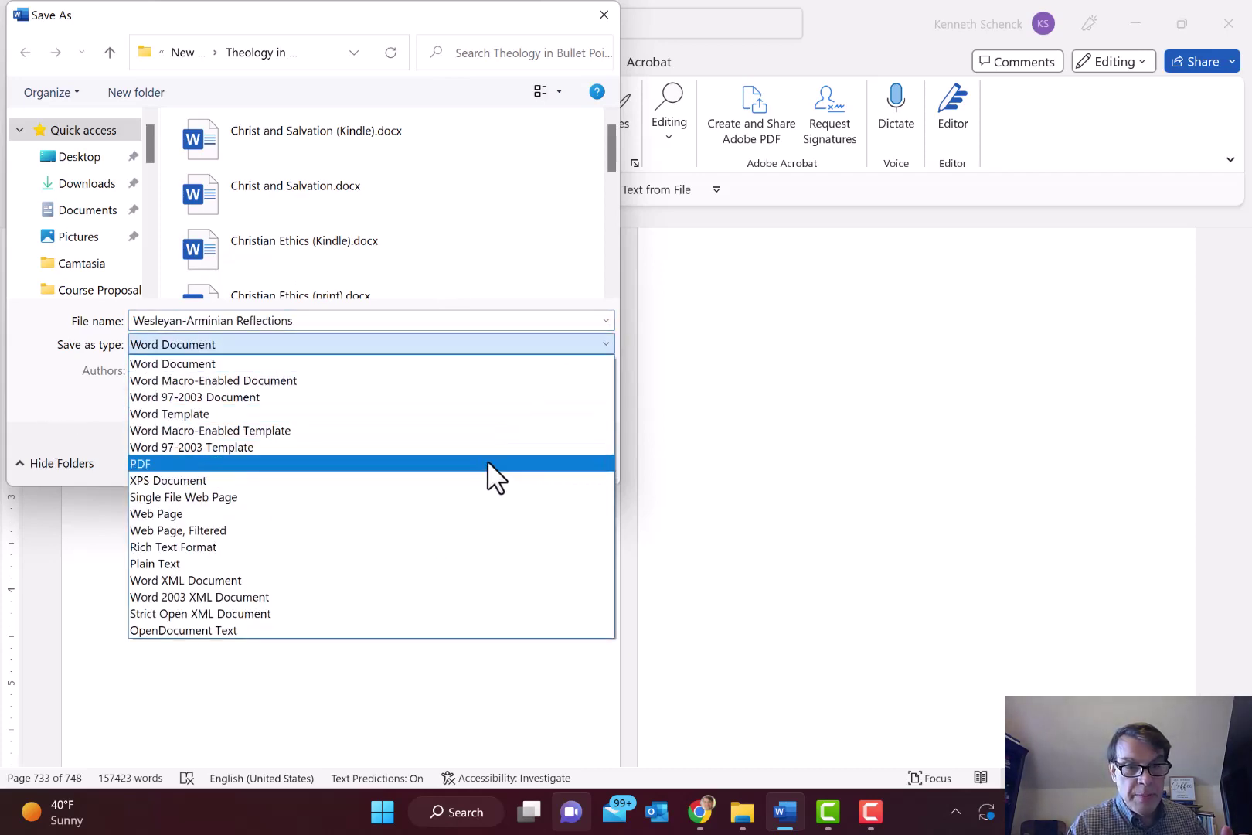
click(487, 463)
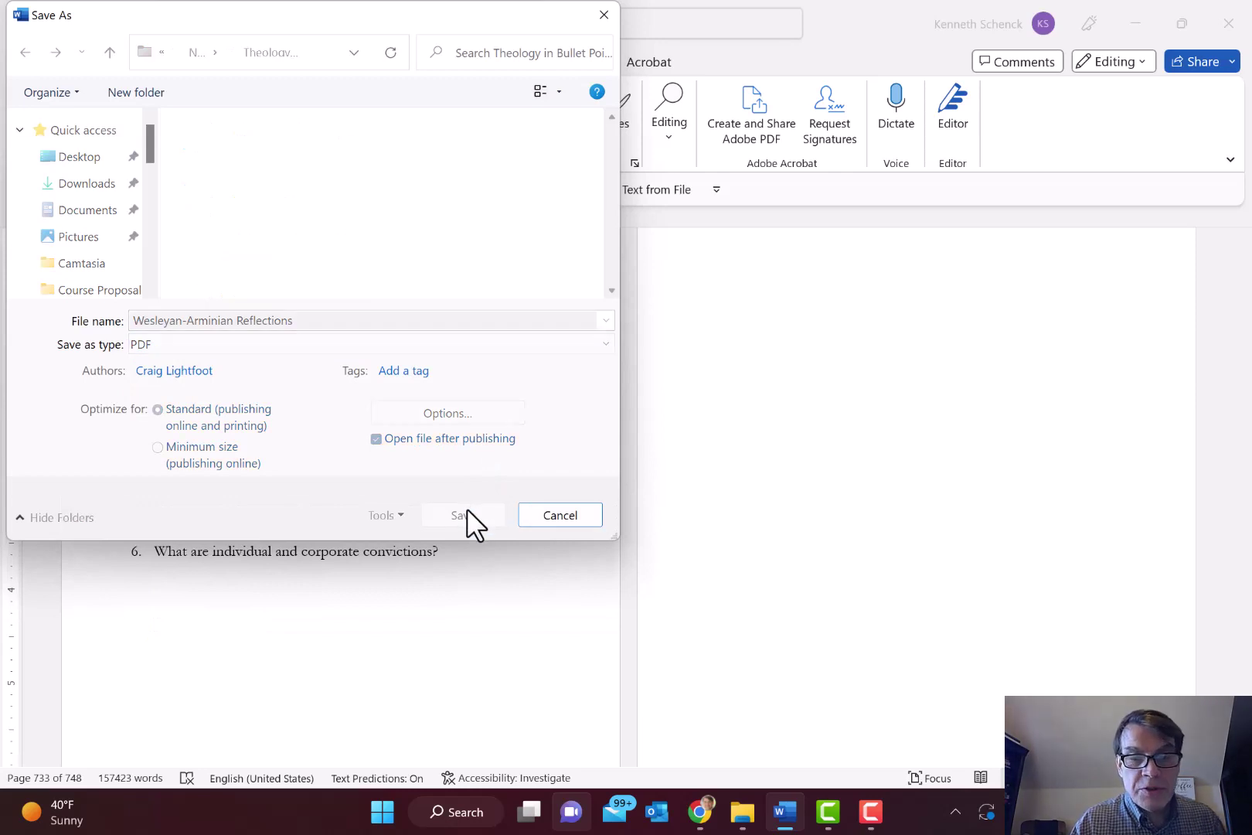
click(462, 514)
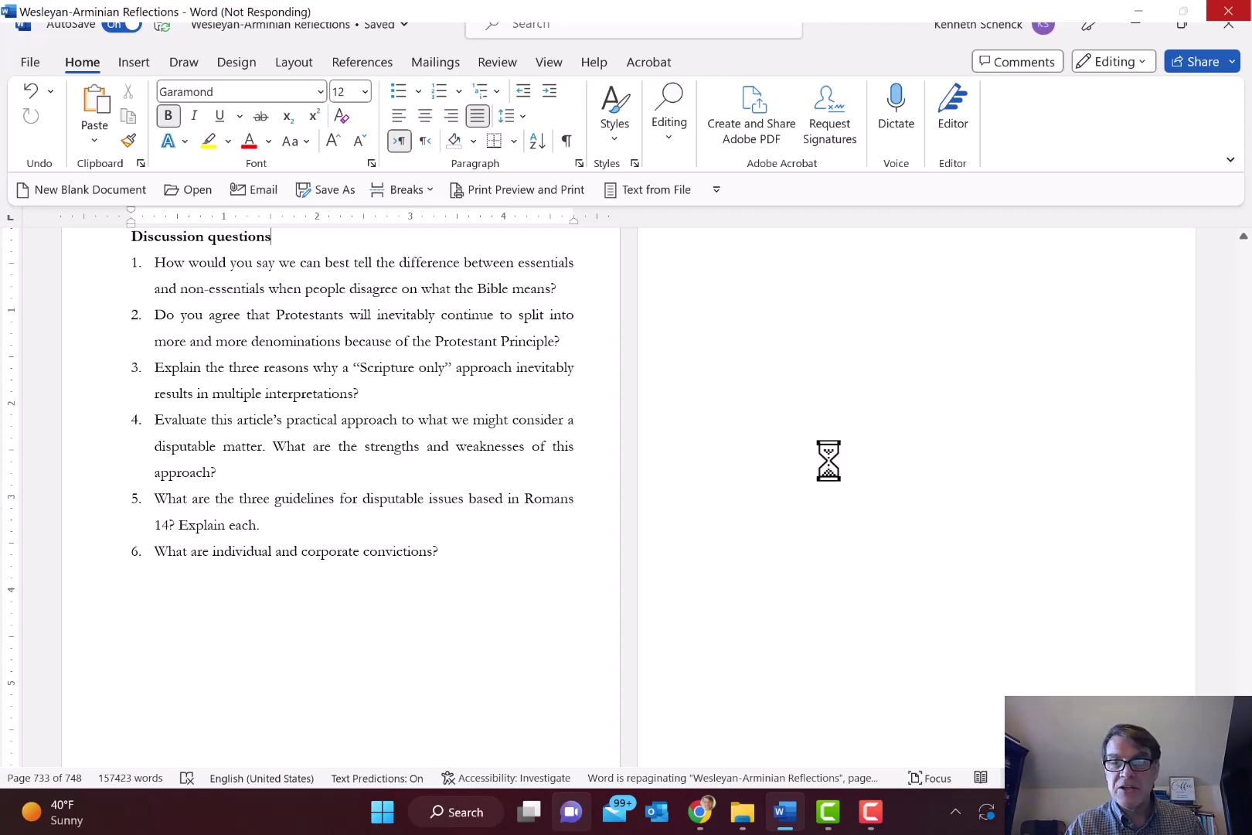
Switch to the KDP page in Chrome and upload the Wesleyan-Arminian Reflections PDF from New Projects > Theology in Bullet Points as the hardcover manuscript
key(alt+Tab)
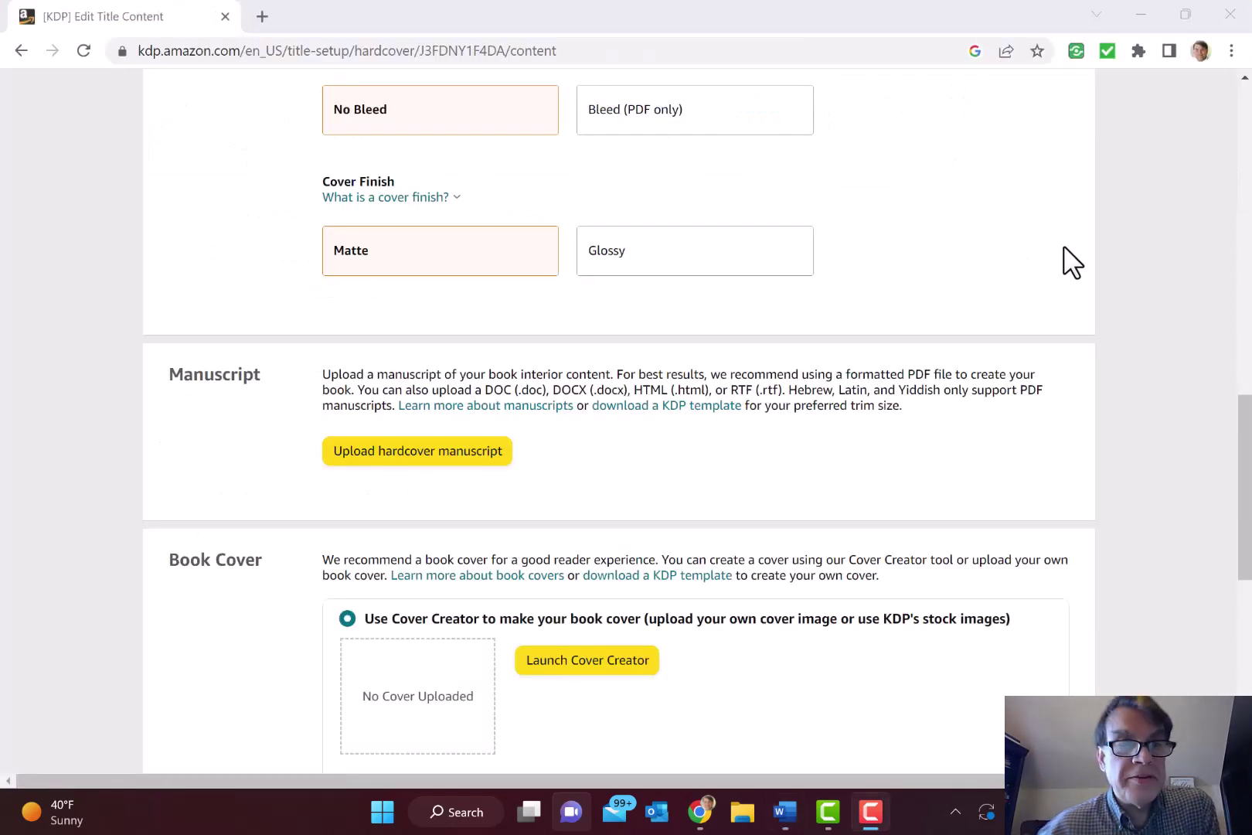
click(419, 453)
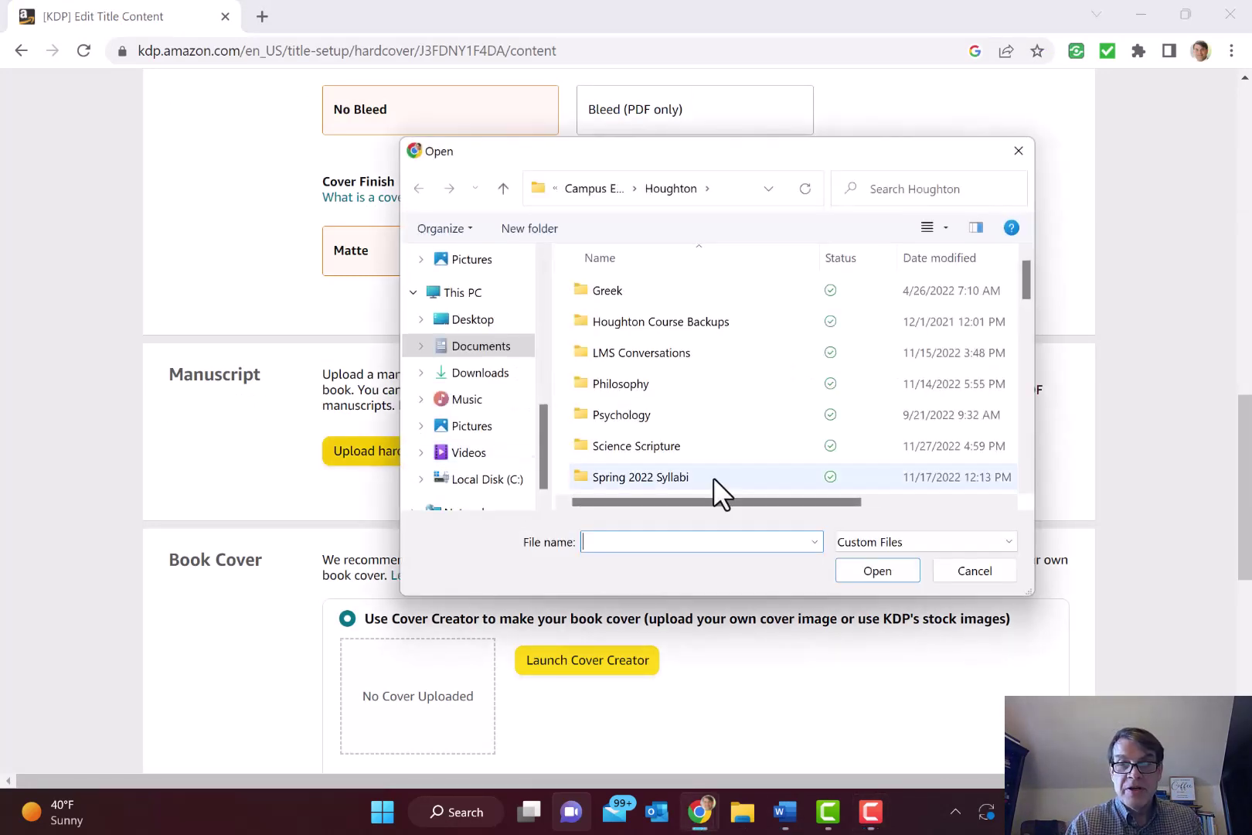
click(466, 348)
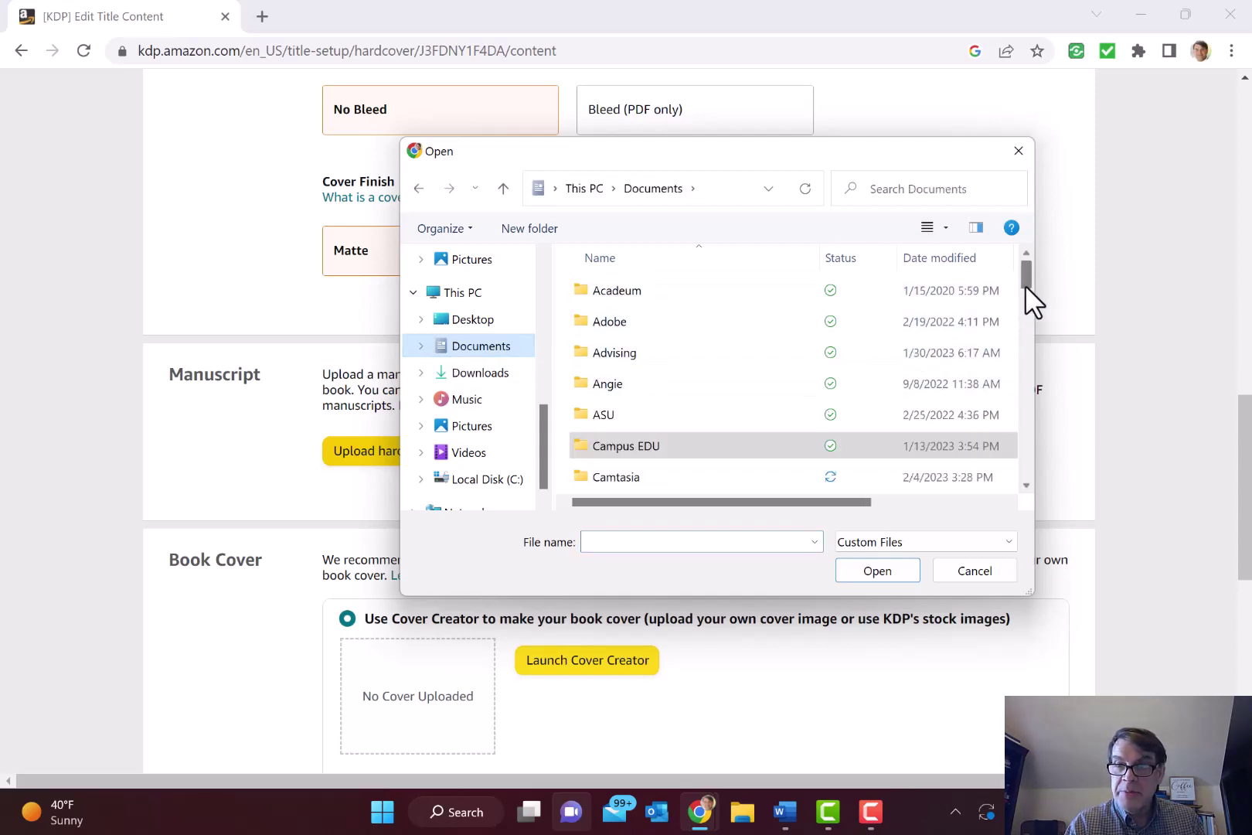
drag(1025, 285, 1032, 338)
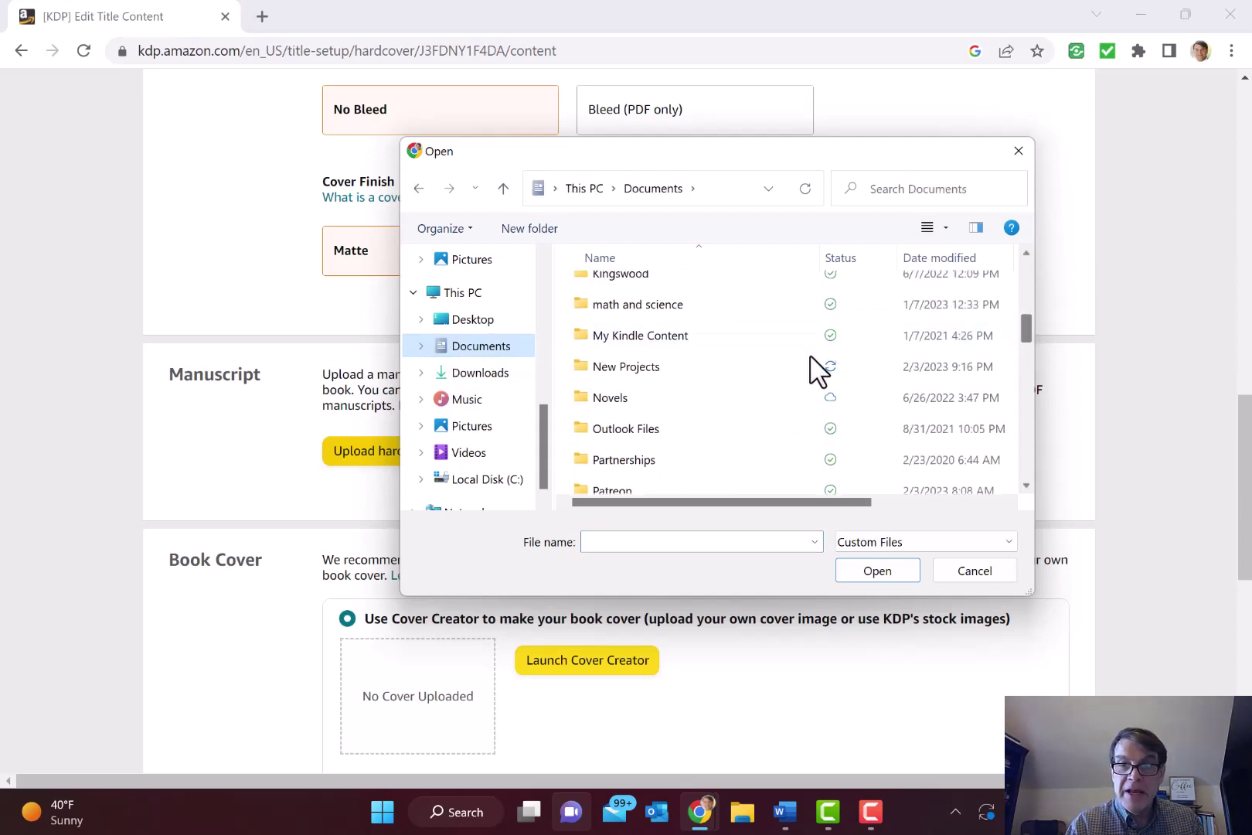
double_click(650, 366)
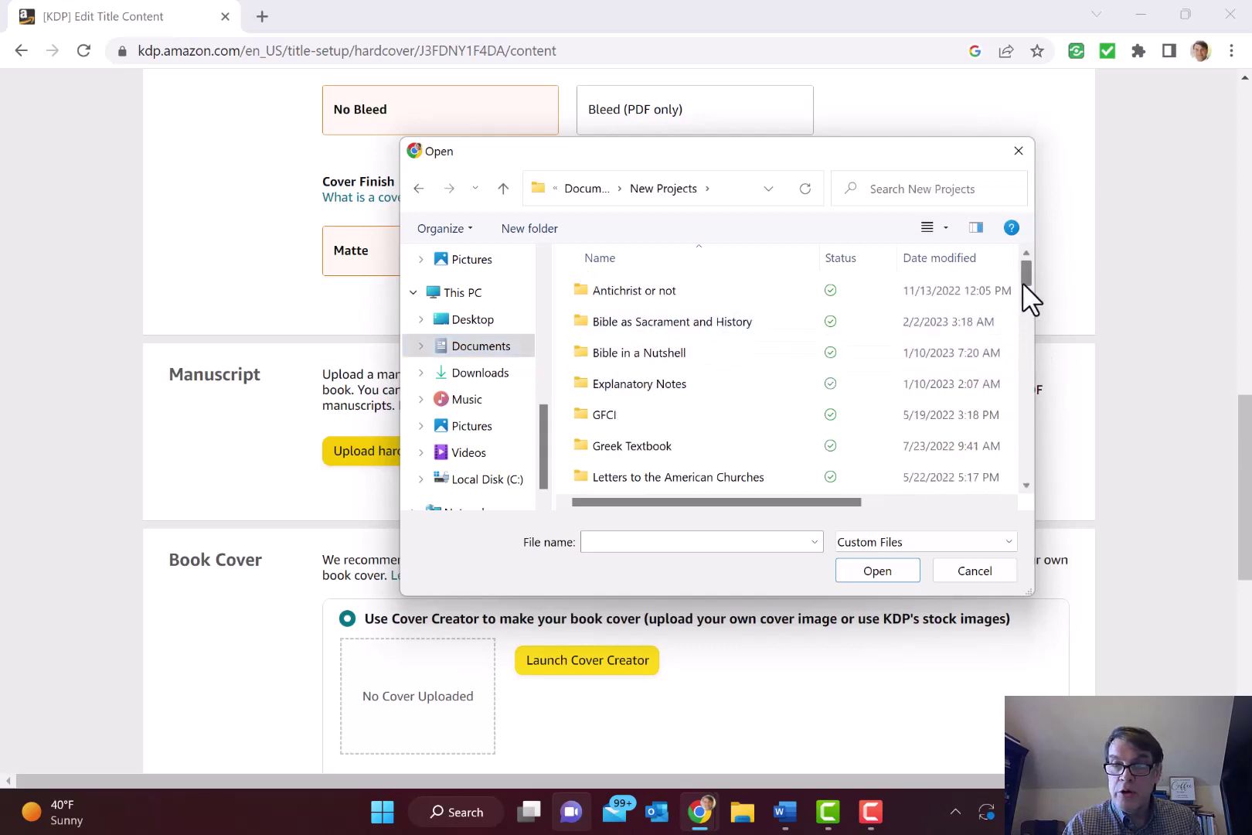
drag(1023, 283, 1024, 303)
drag(1025, 305, 1024, 310)
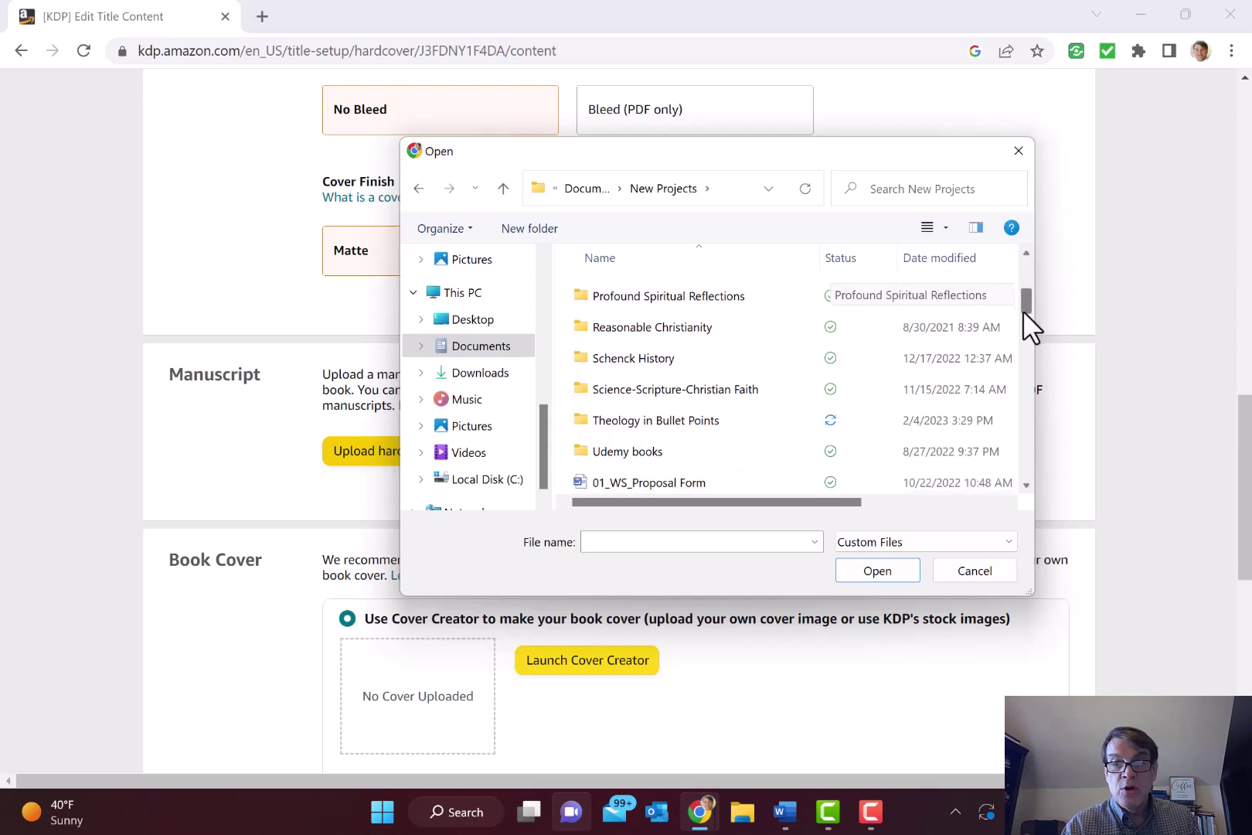
click(640, 415)
double_click(640, 415)
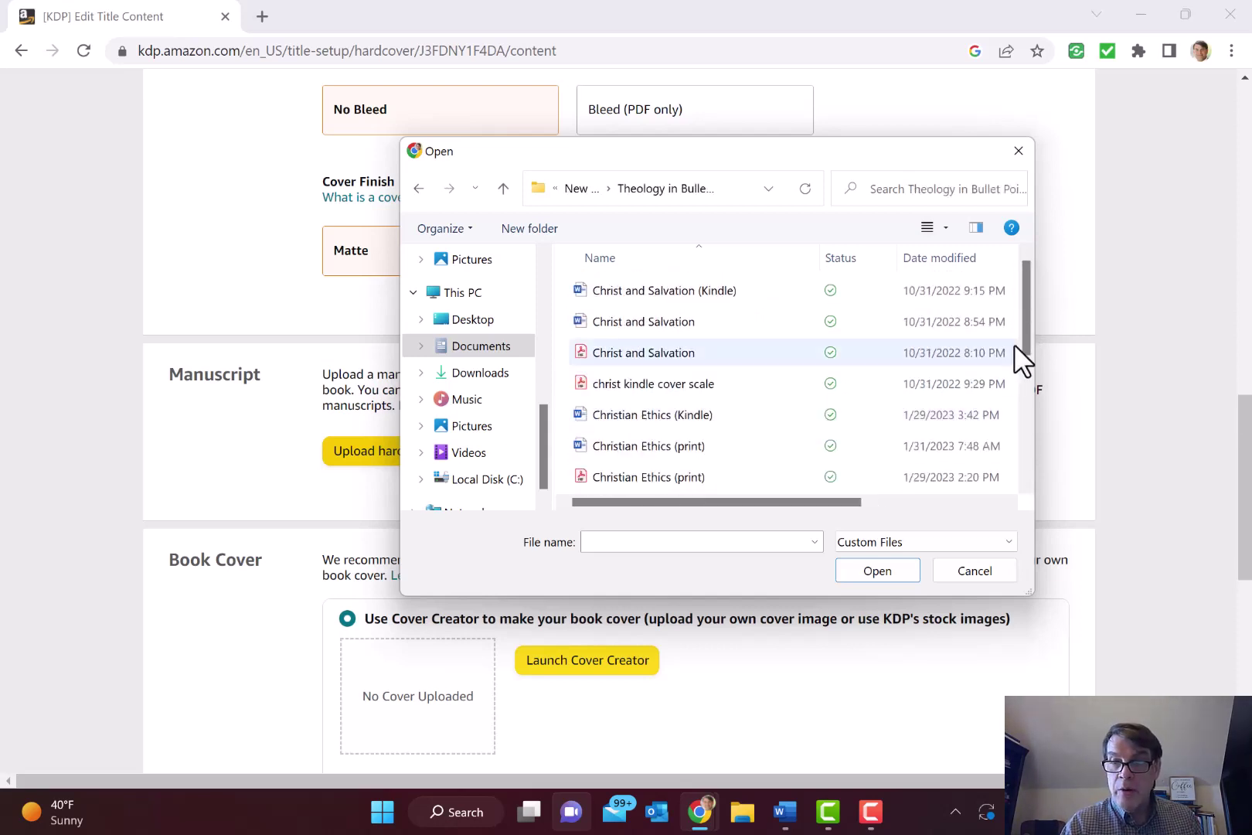
drag(1029, 317, 1027, 445)
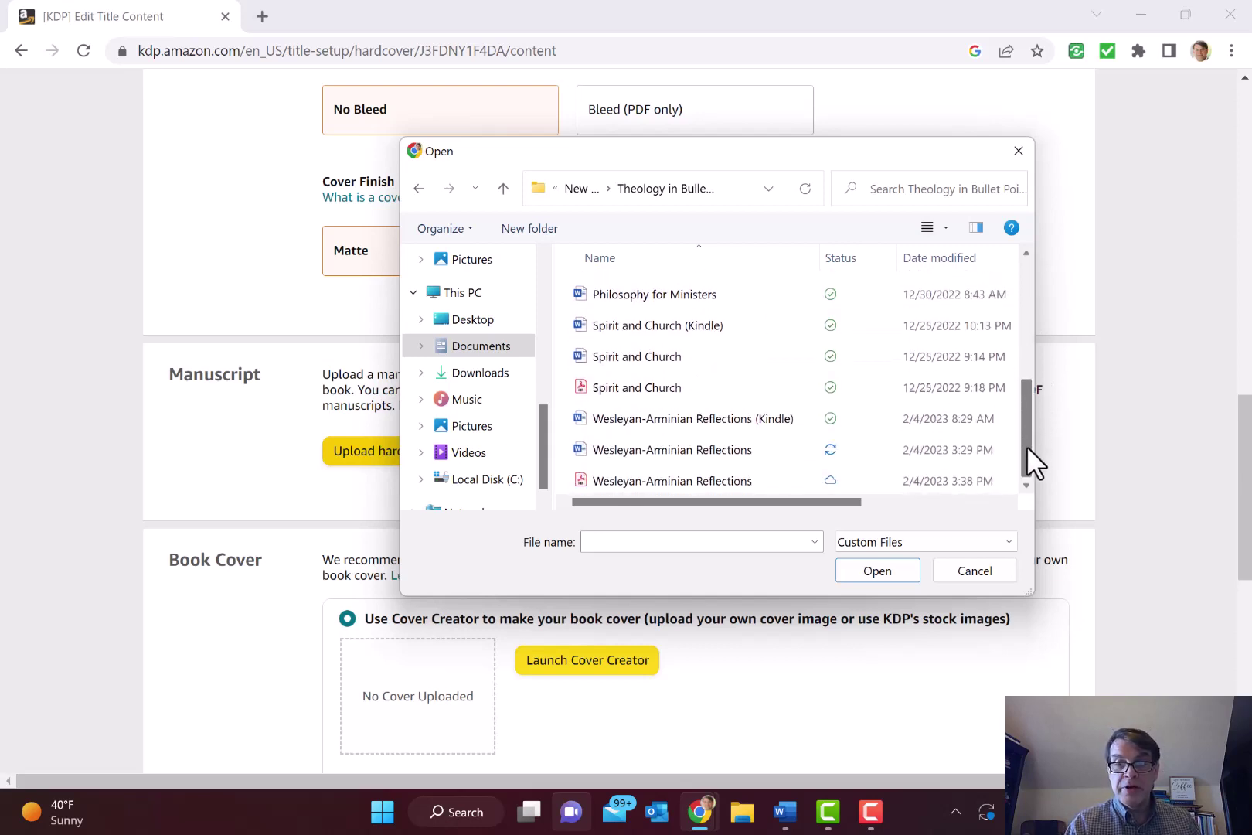
double_click(672, 482)
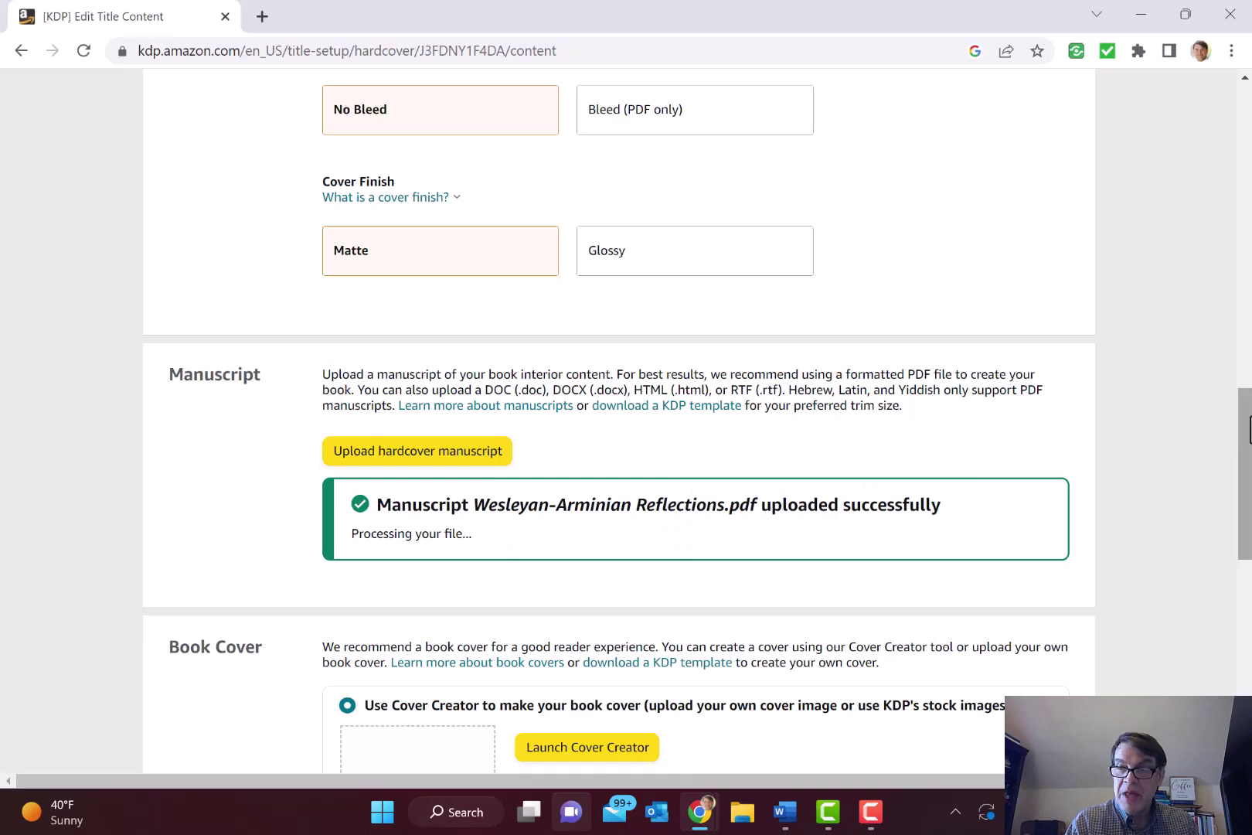
Launch Cover Creator for the hardcover, proceed past its introduction, and close the image gallery without choosing a picture
drag(1246, 433, 1246, 493)
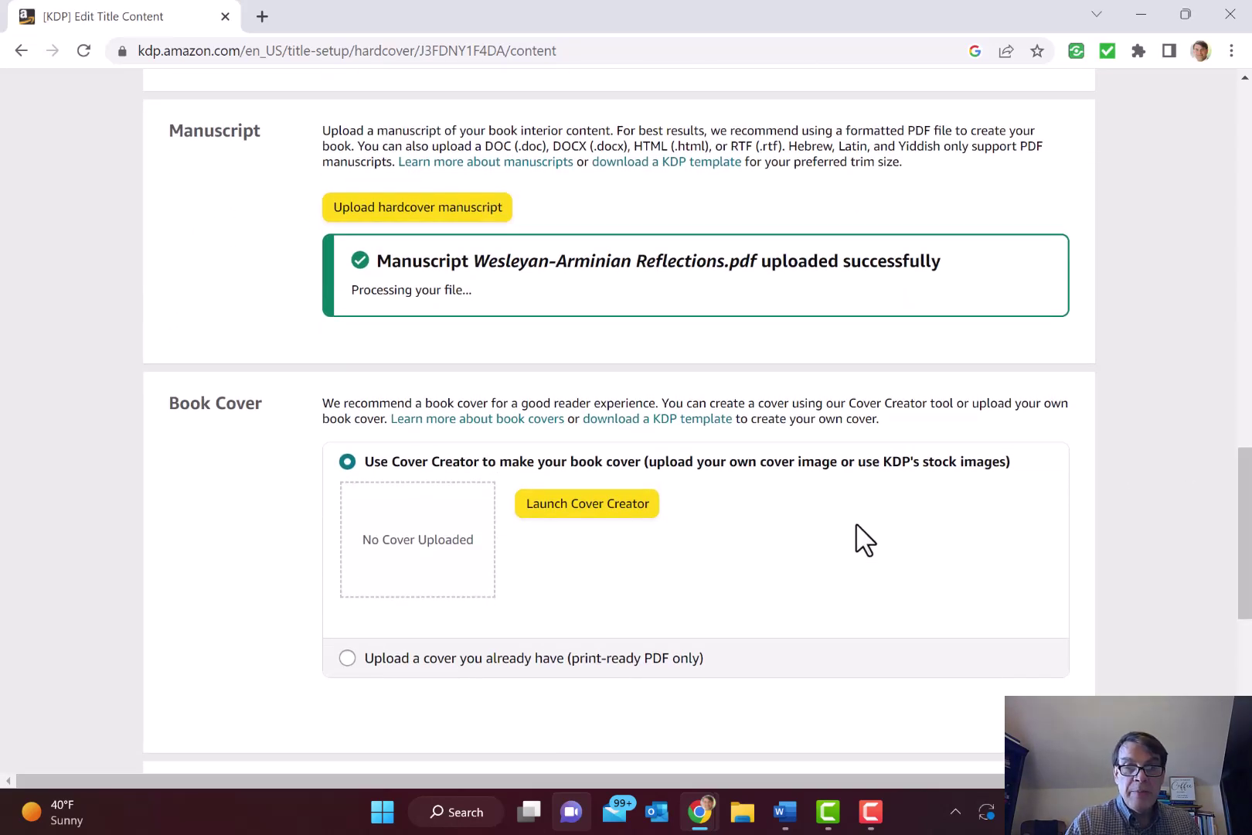
click(578, 506)
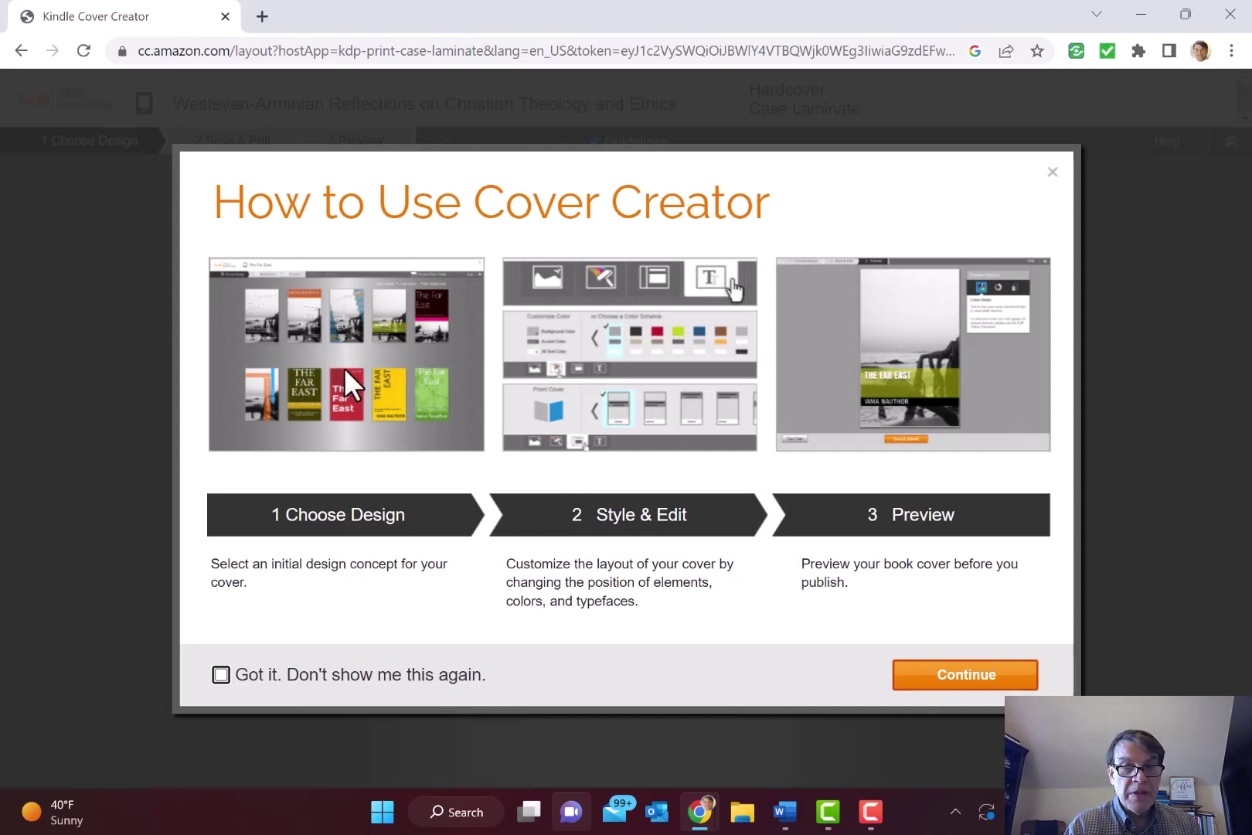
click(991, 675)
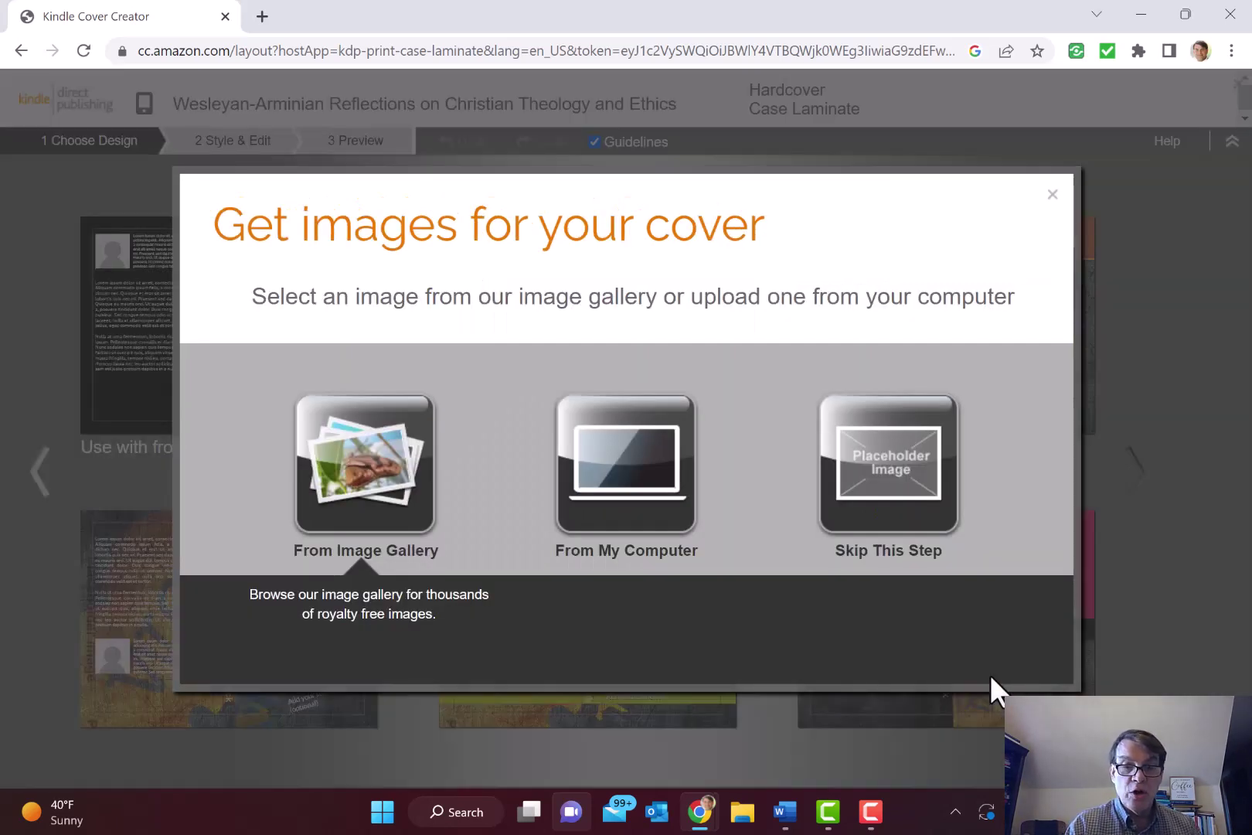
click(361, 478)
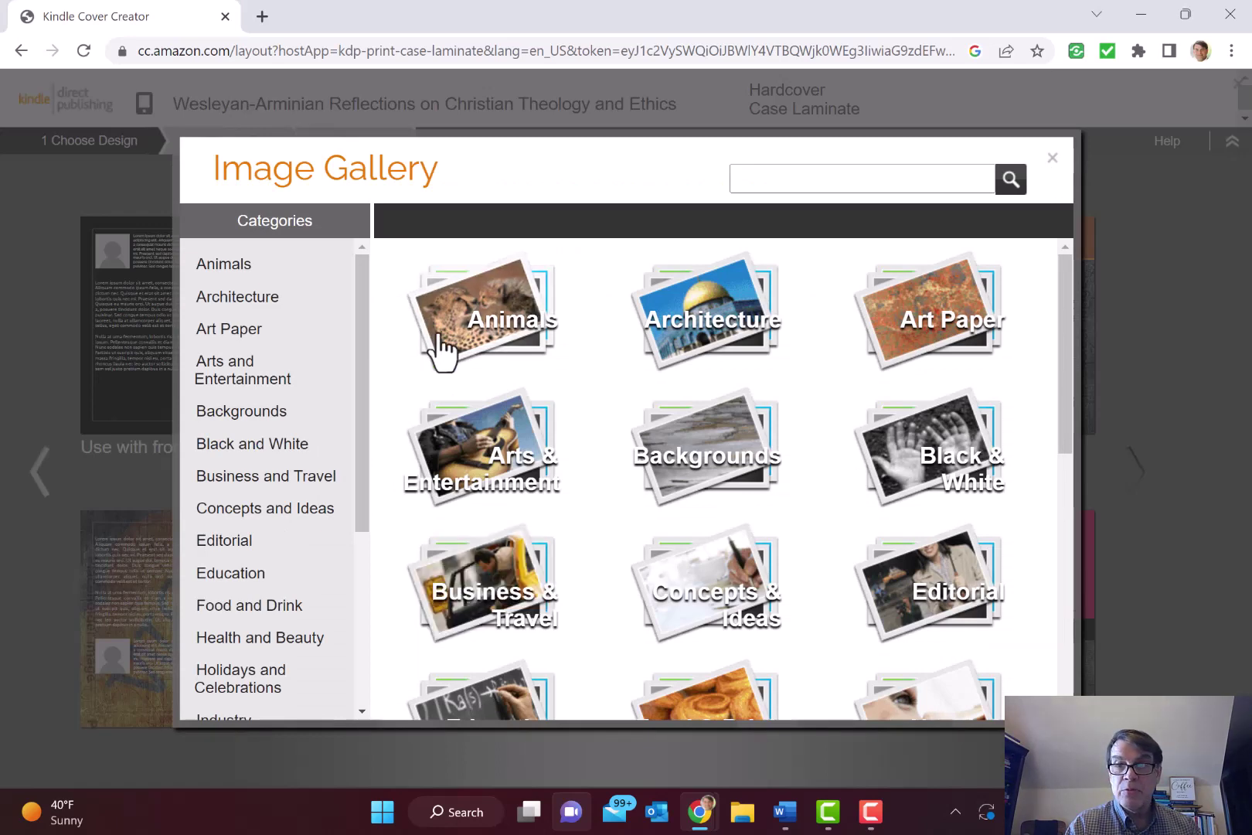
click(1056, 158)
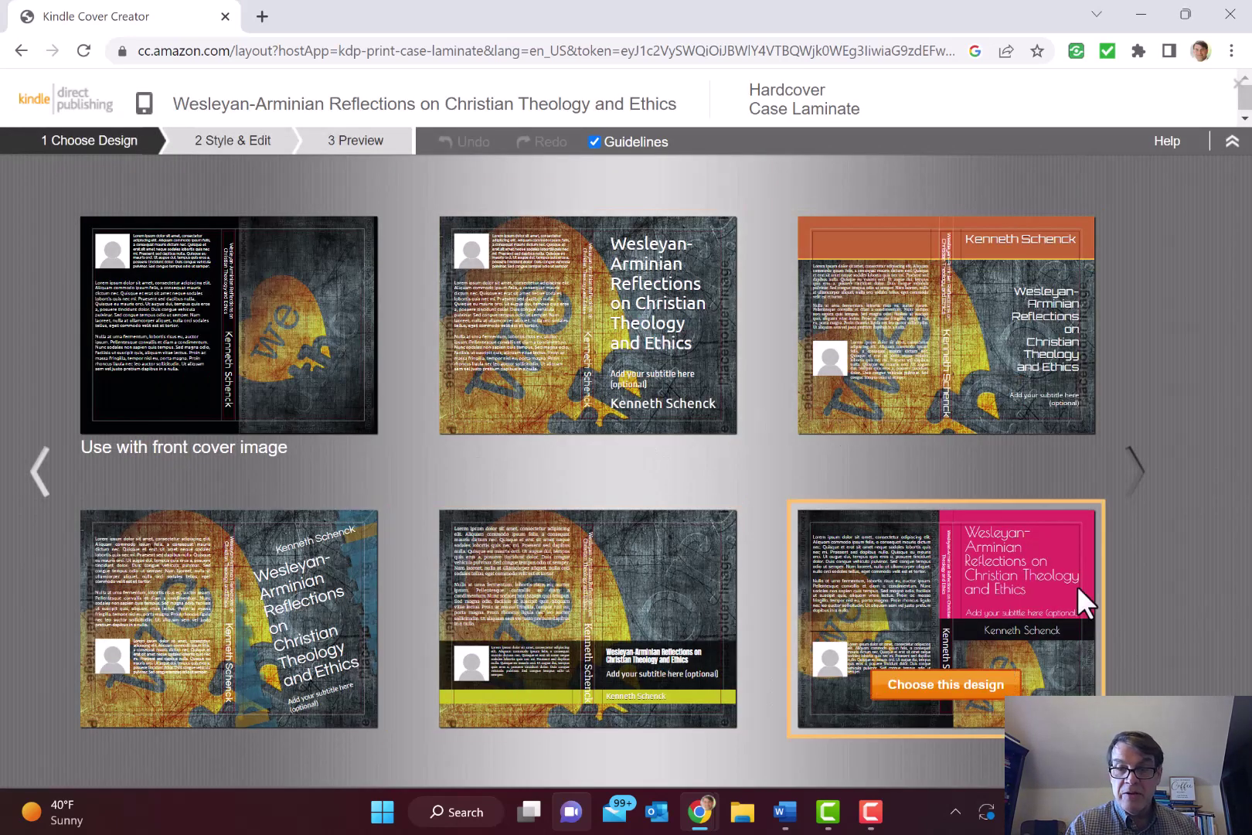
Browse the cover designs, choose the one with a full wraparound image and plain white front text, and dismiss the quick tutorial
click(1134, 467)
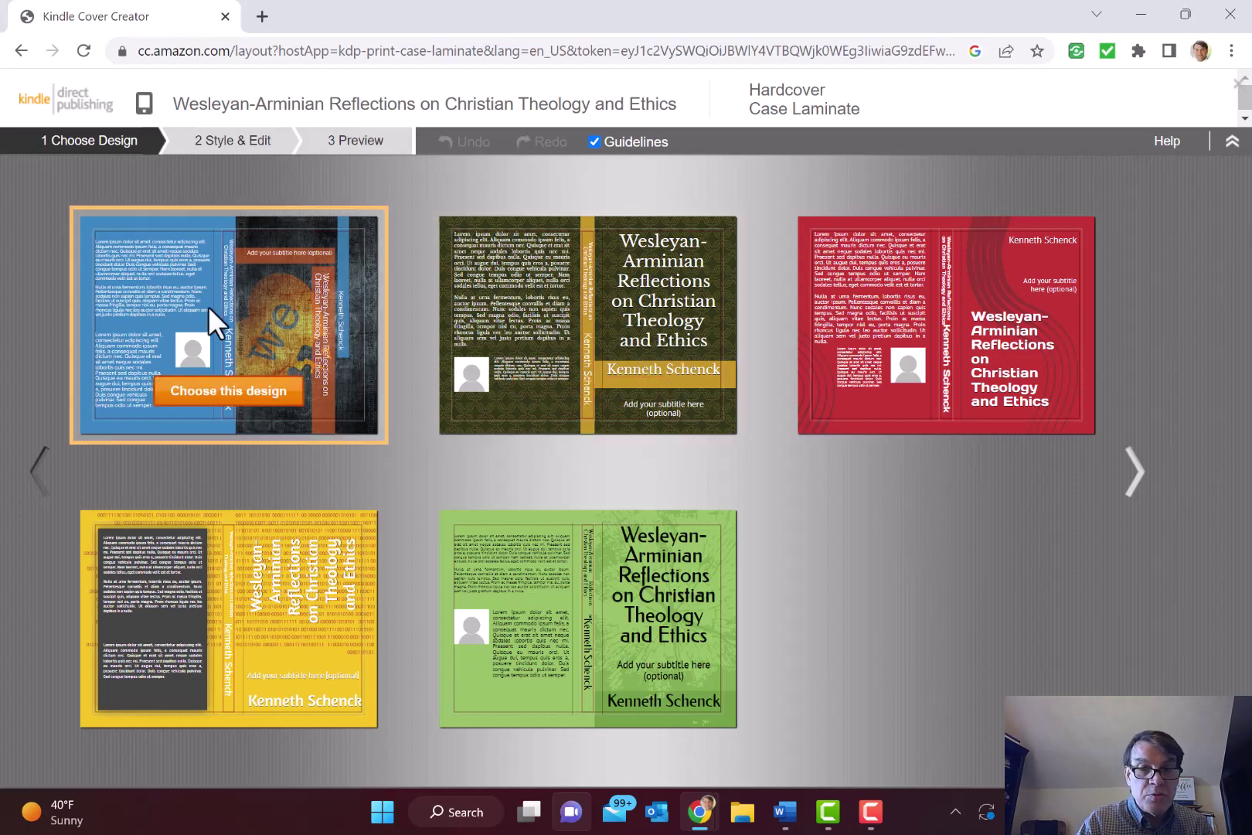
click(43, 476)
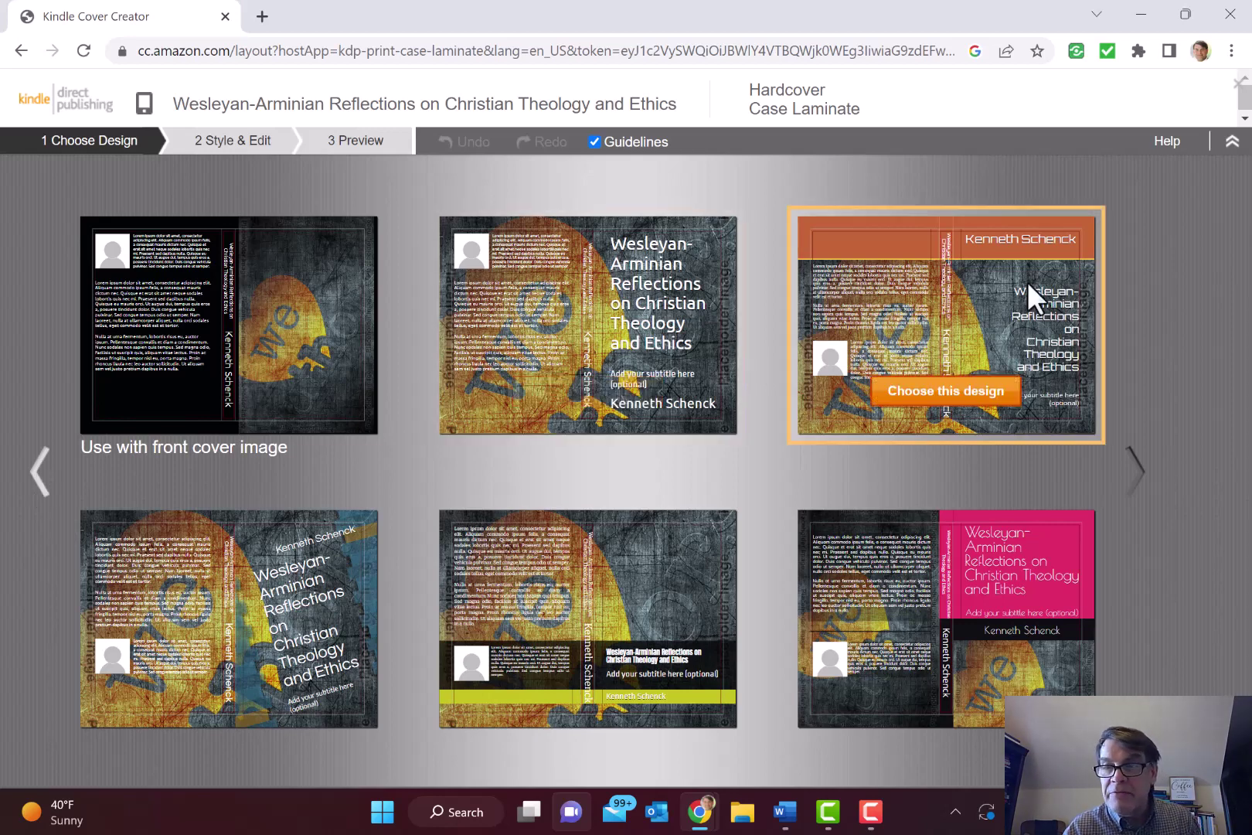
mouse_move(663, 333)
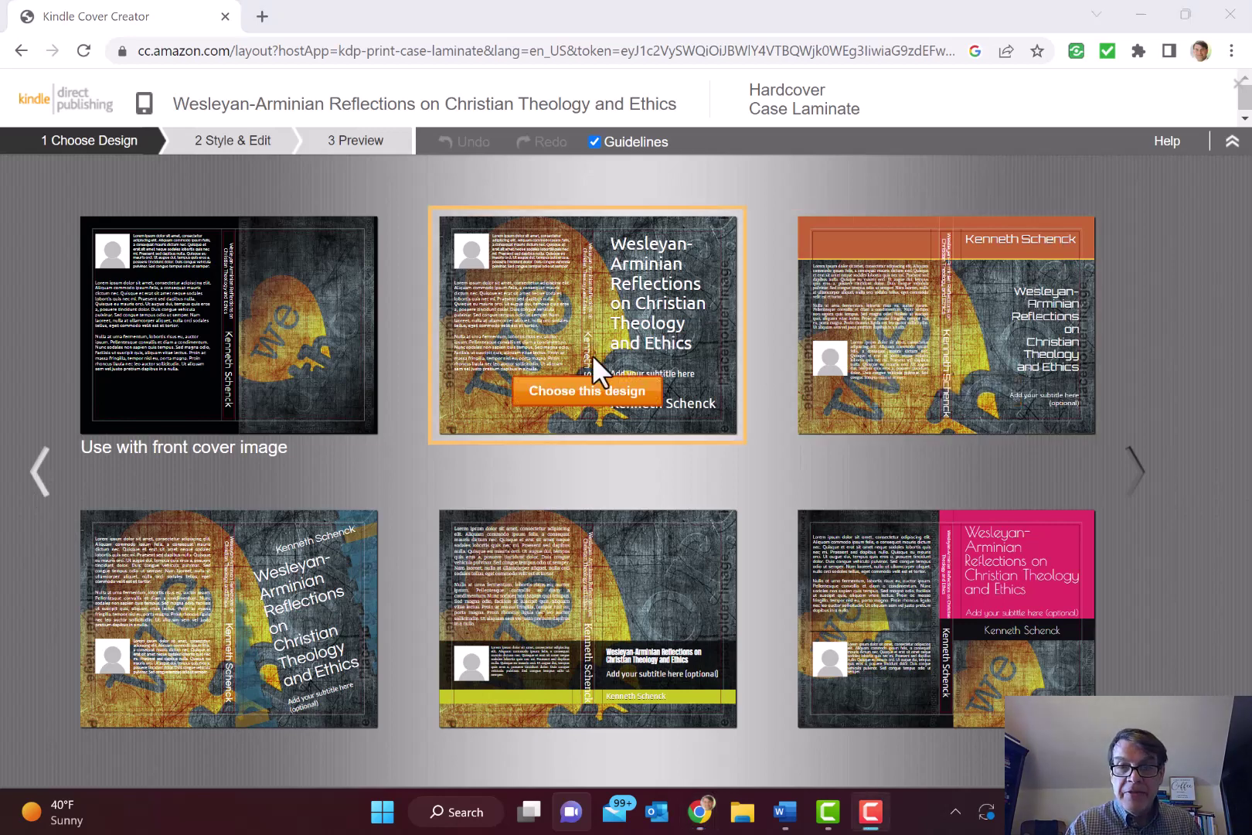
click(582, 395)
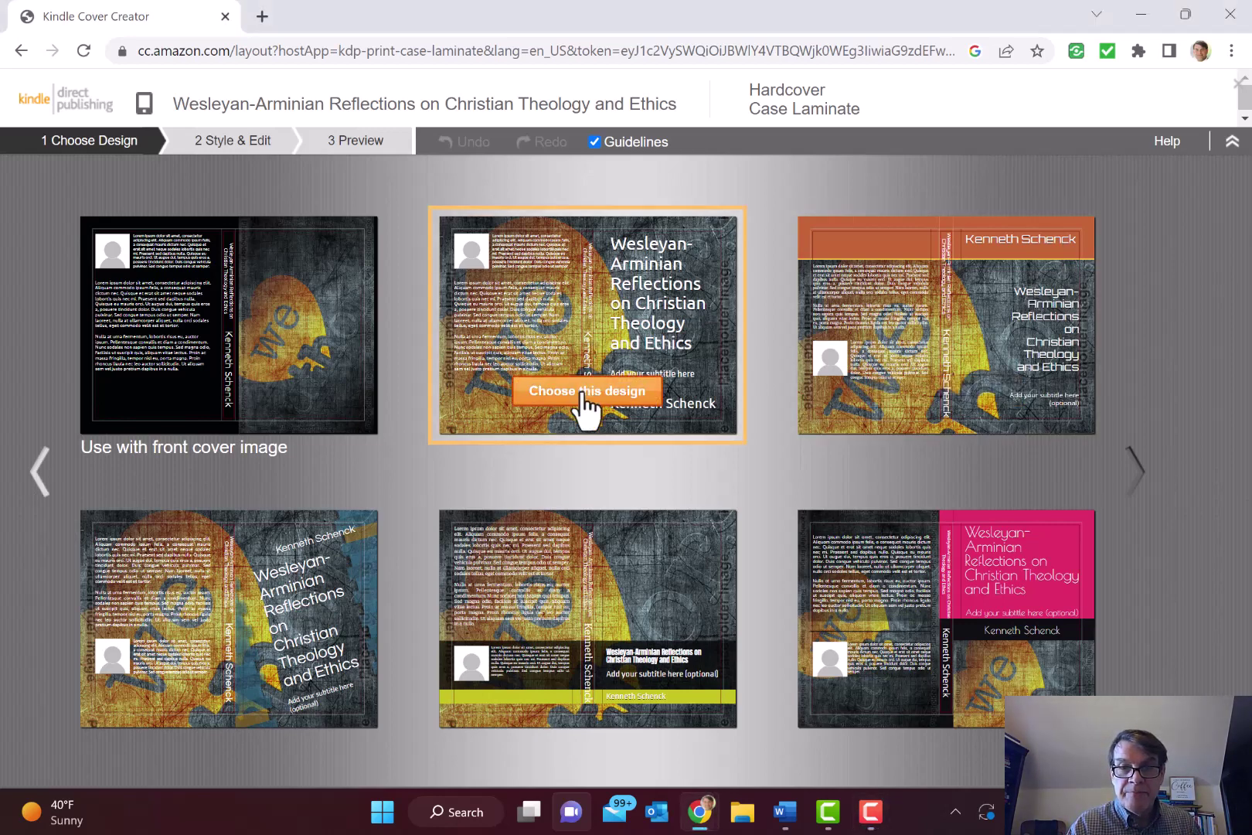
click(583, 392)
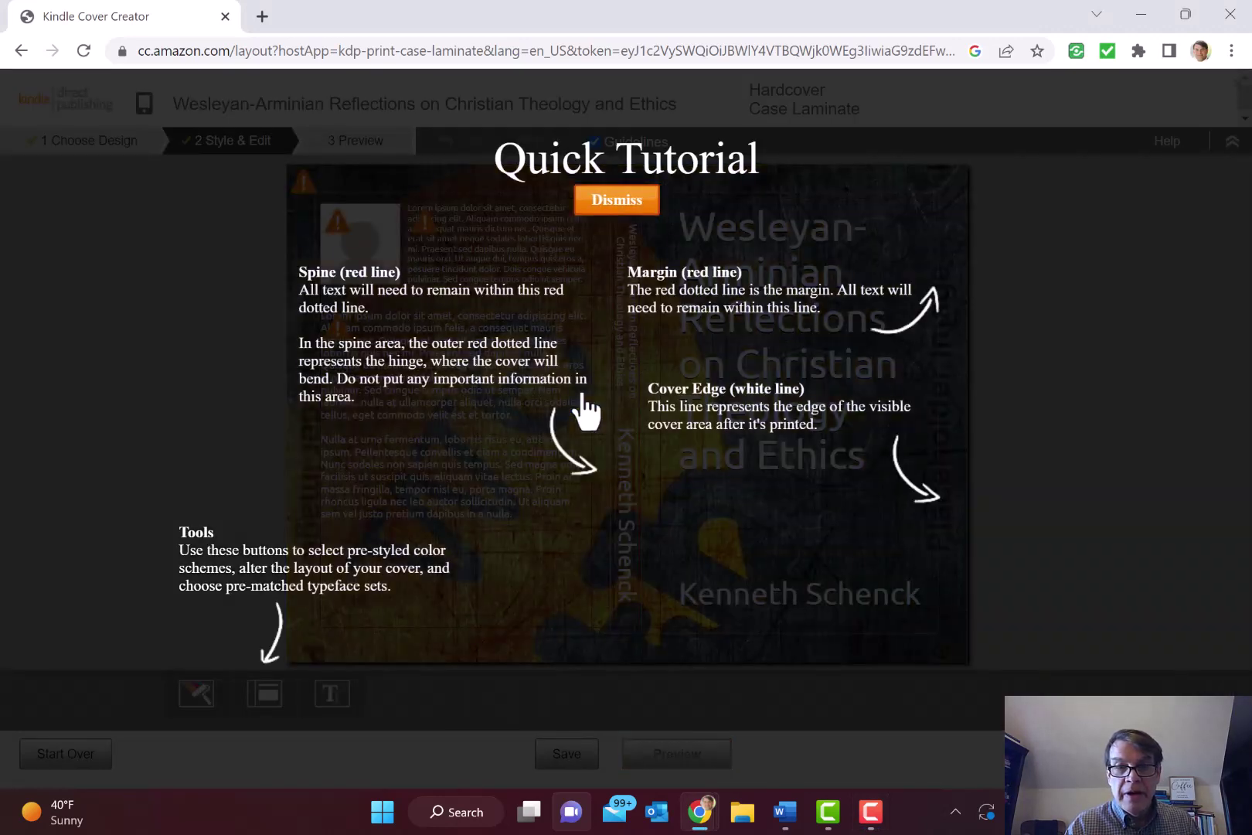
click(626, 201)
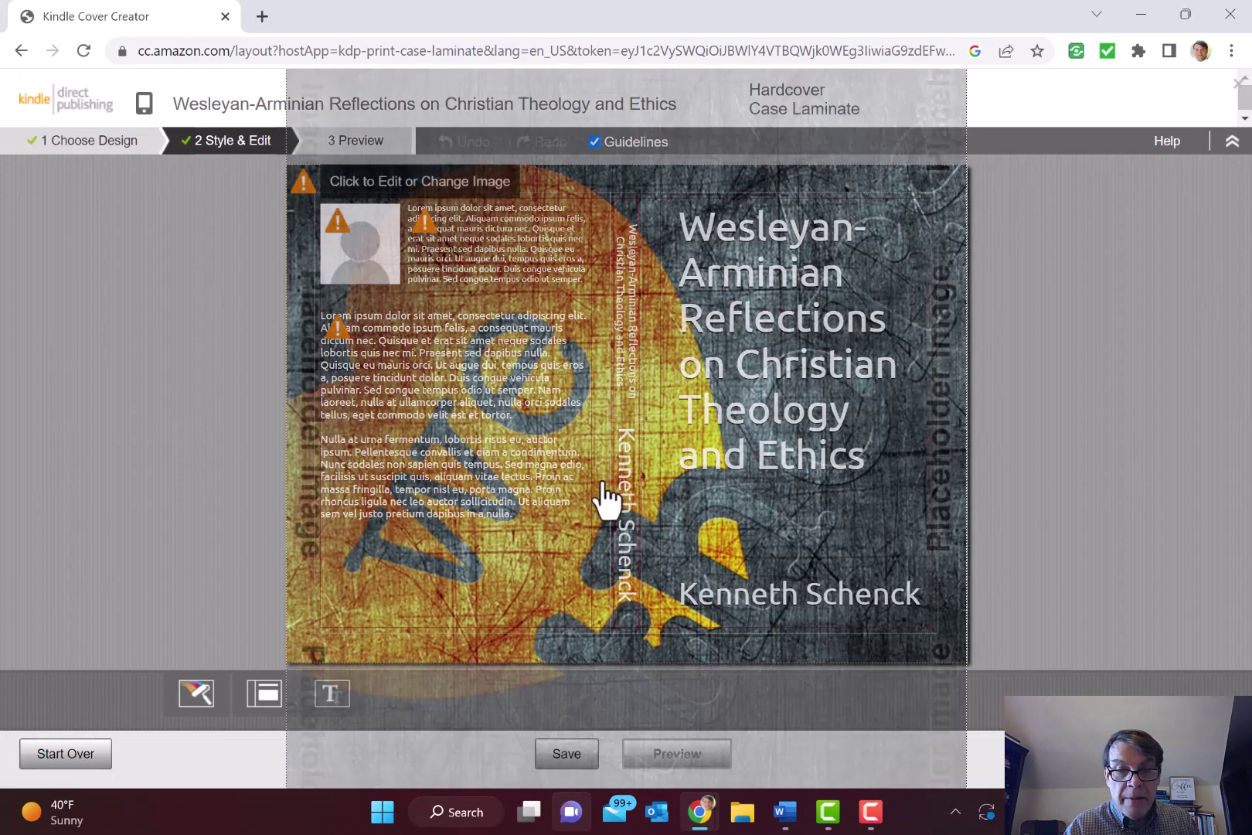
Replace the placeholder cover image with the Jesus_ascending_to_heaven (Copley 1775) picture from the computer's Pictures folder
click(433, 599)
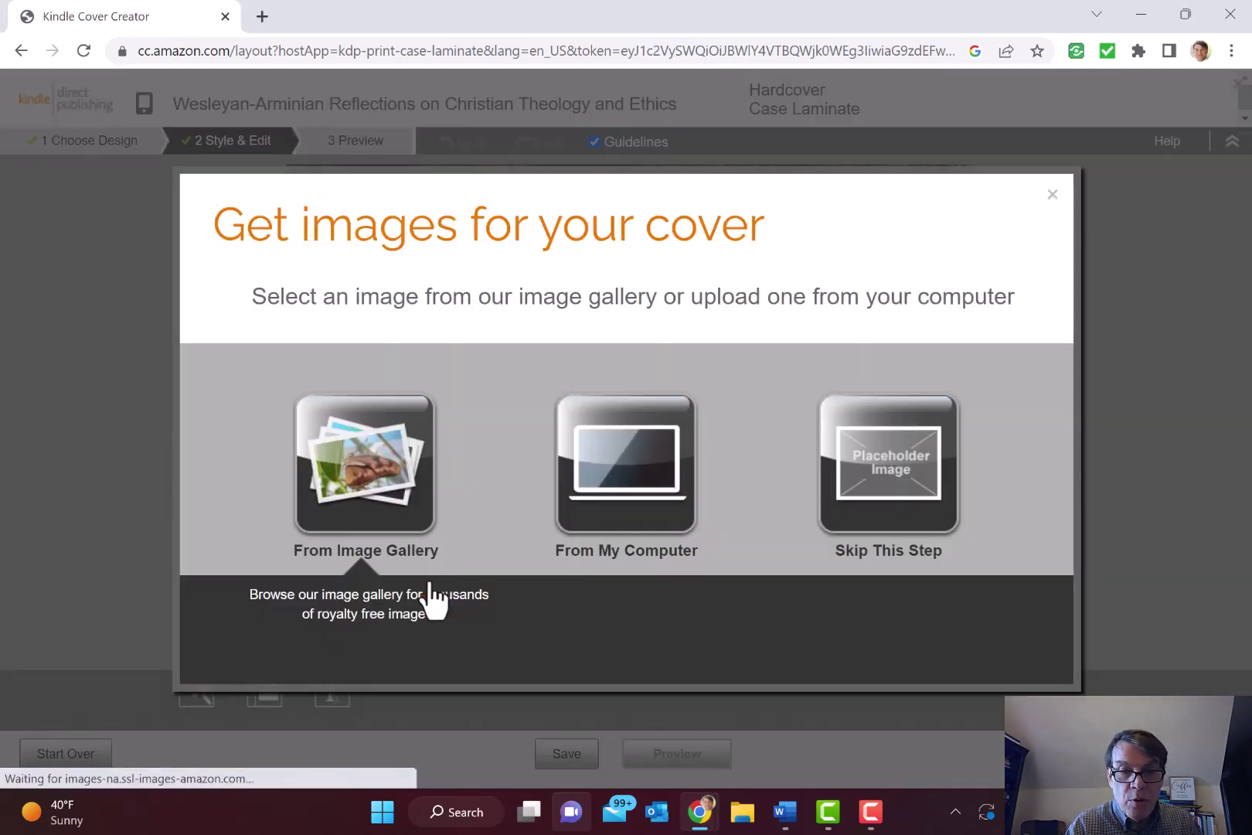
click(634, 456)
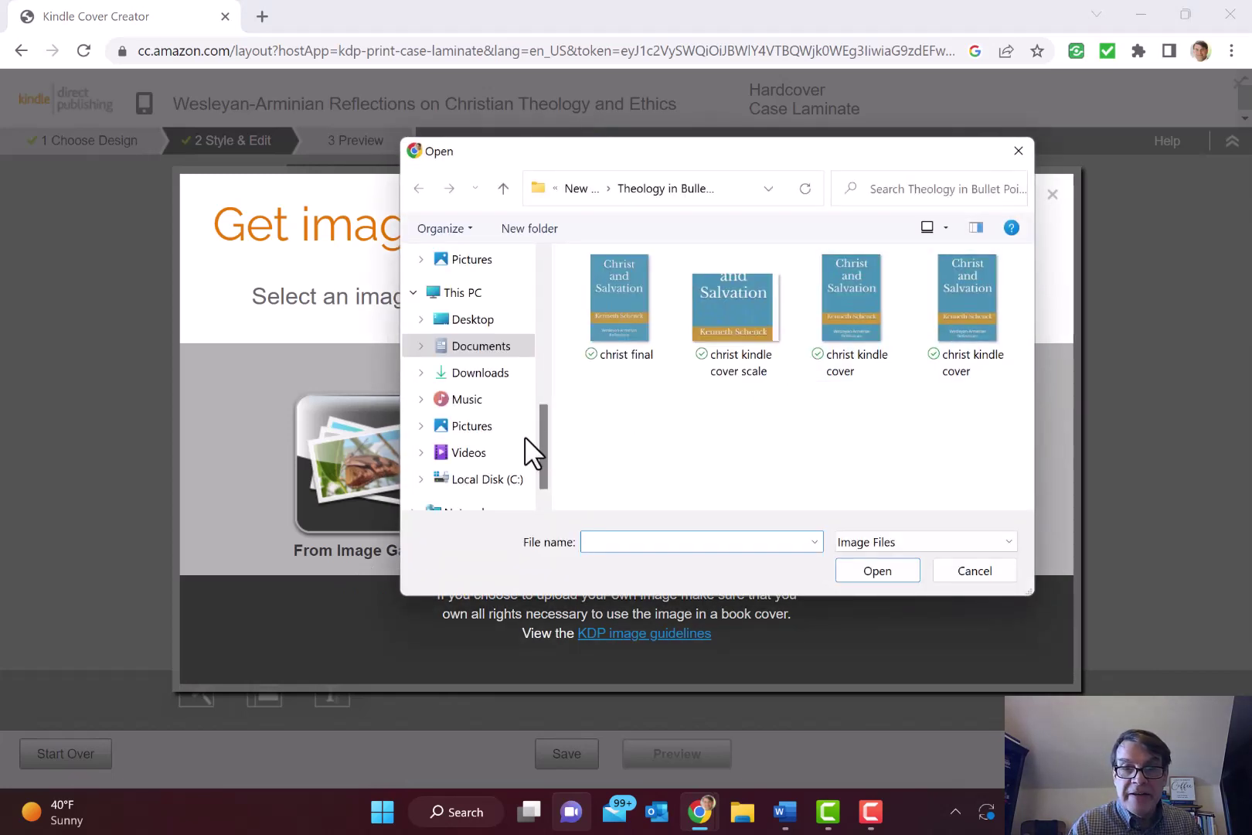
click(464, 426)
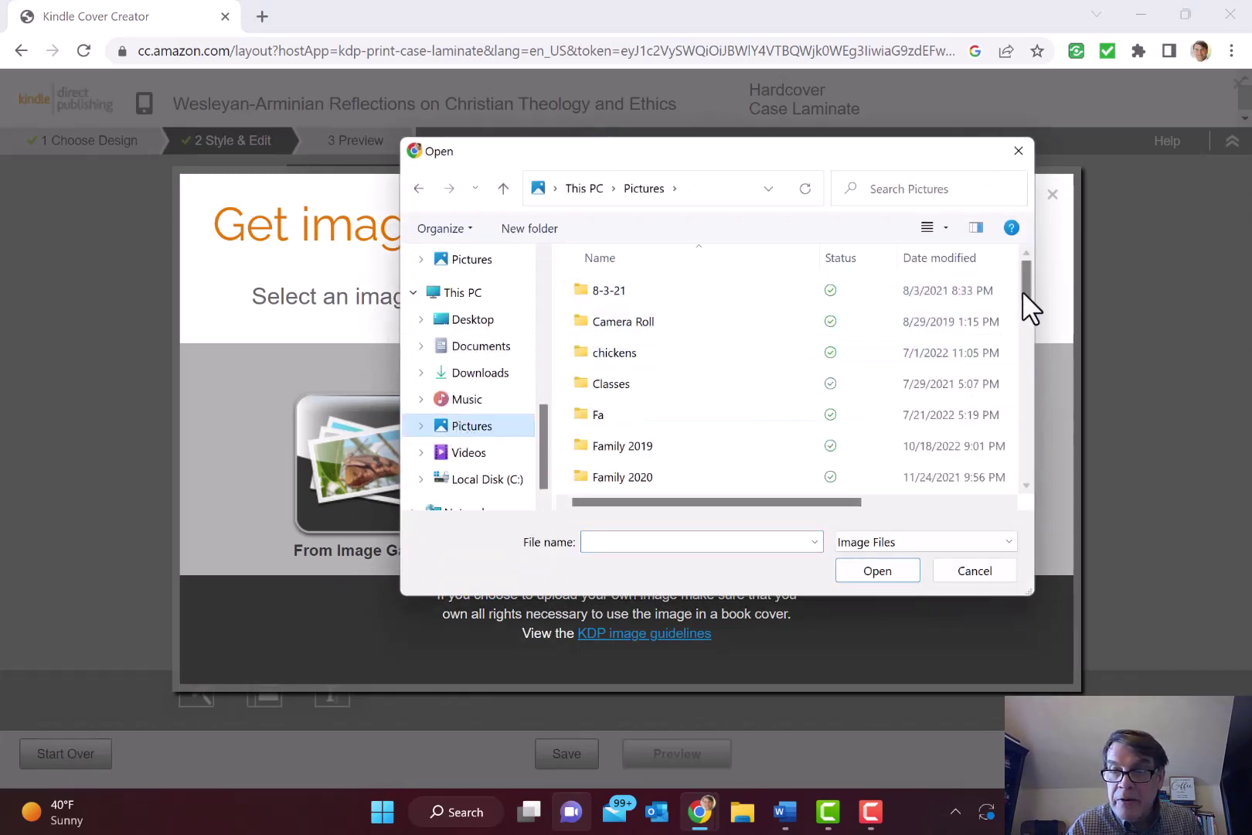
drag(1025, 292, 1025, 433)
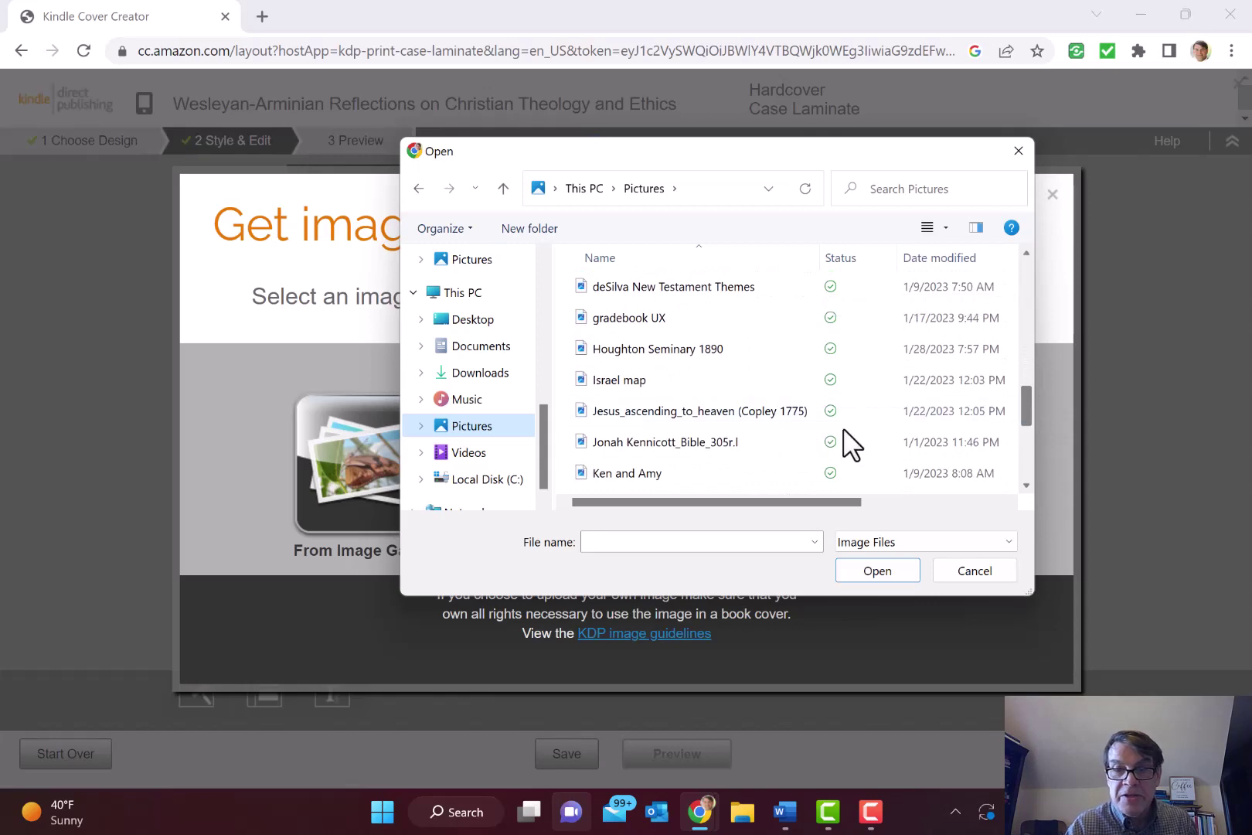
double_click(701, 414)
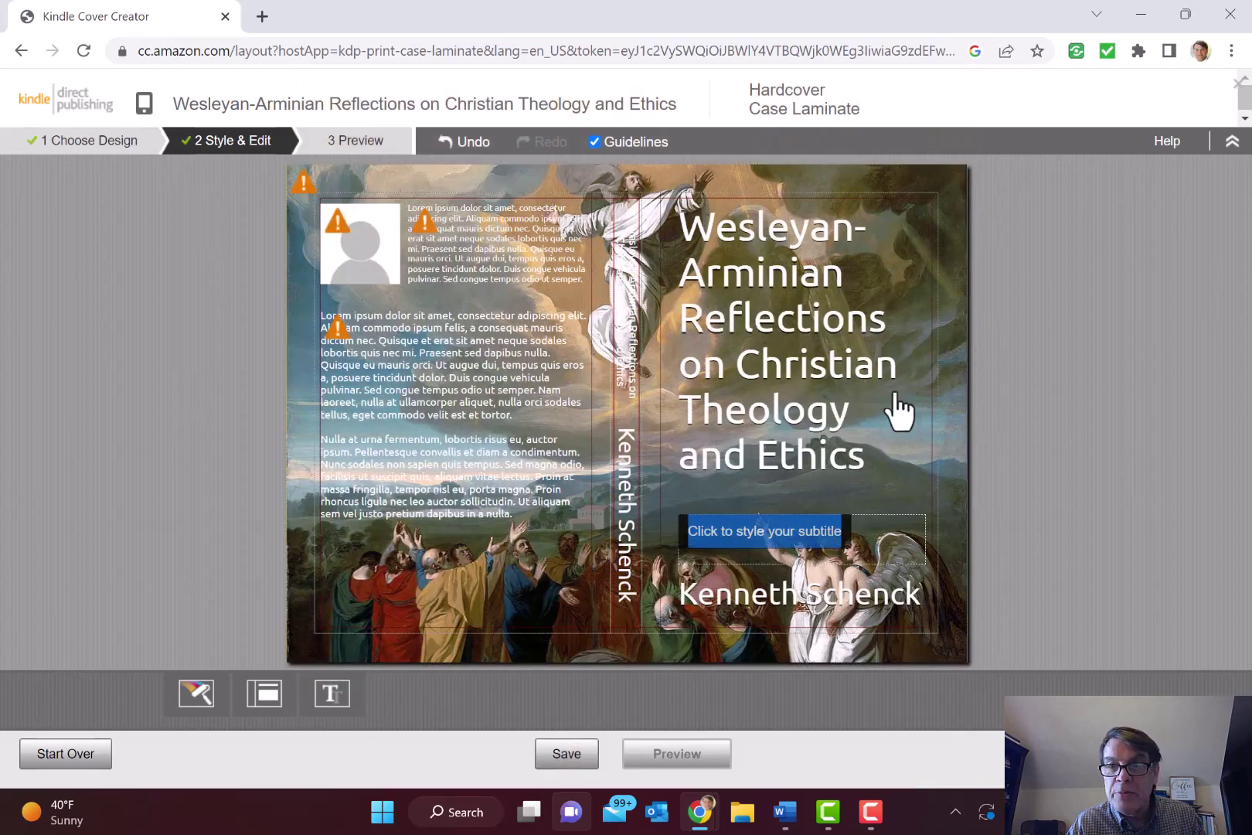
click(1061, 239)
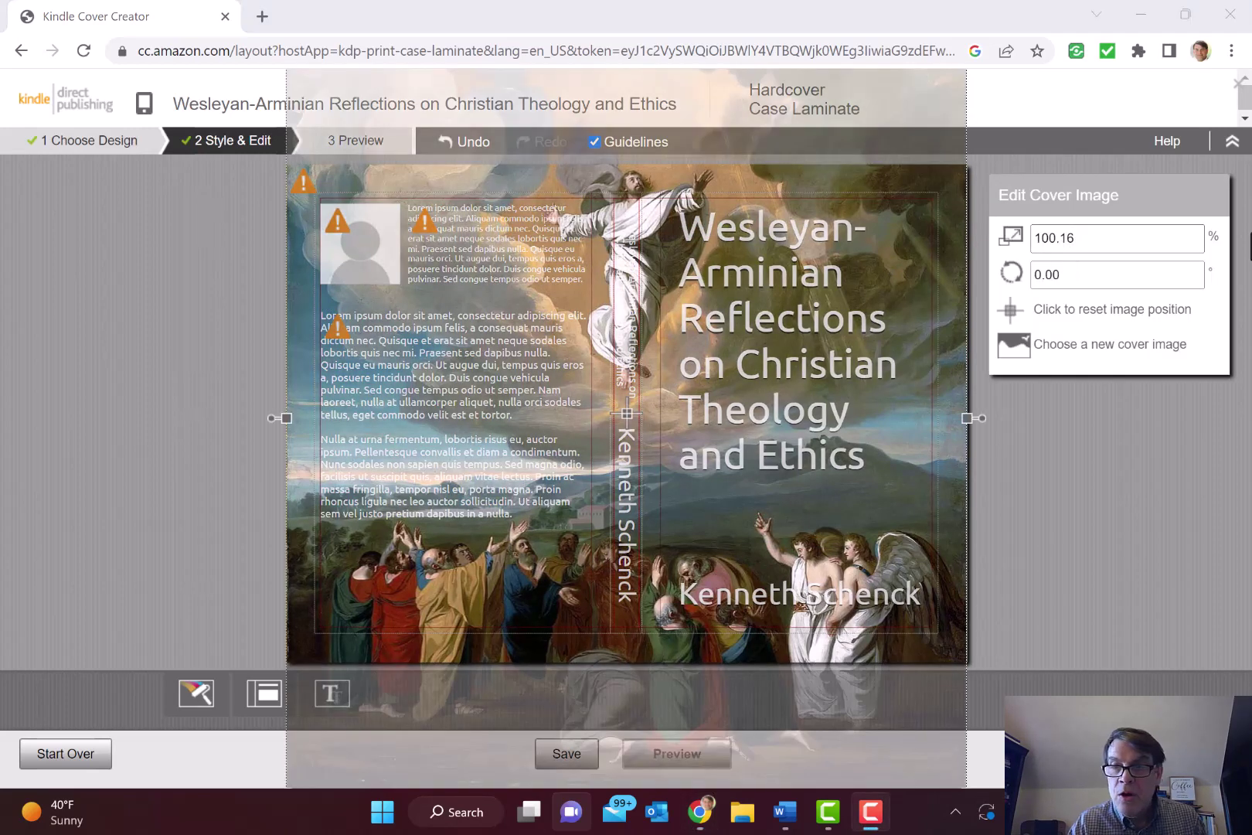
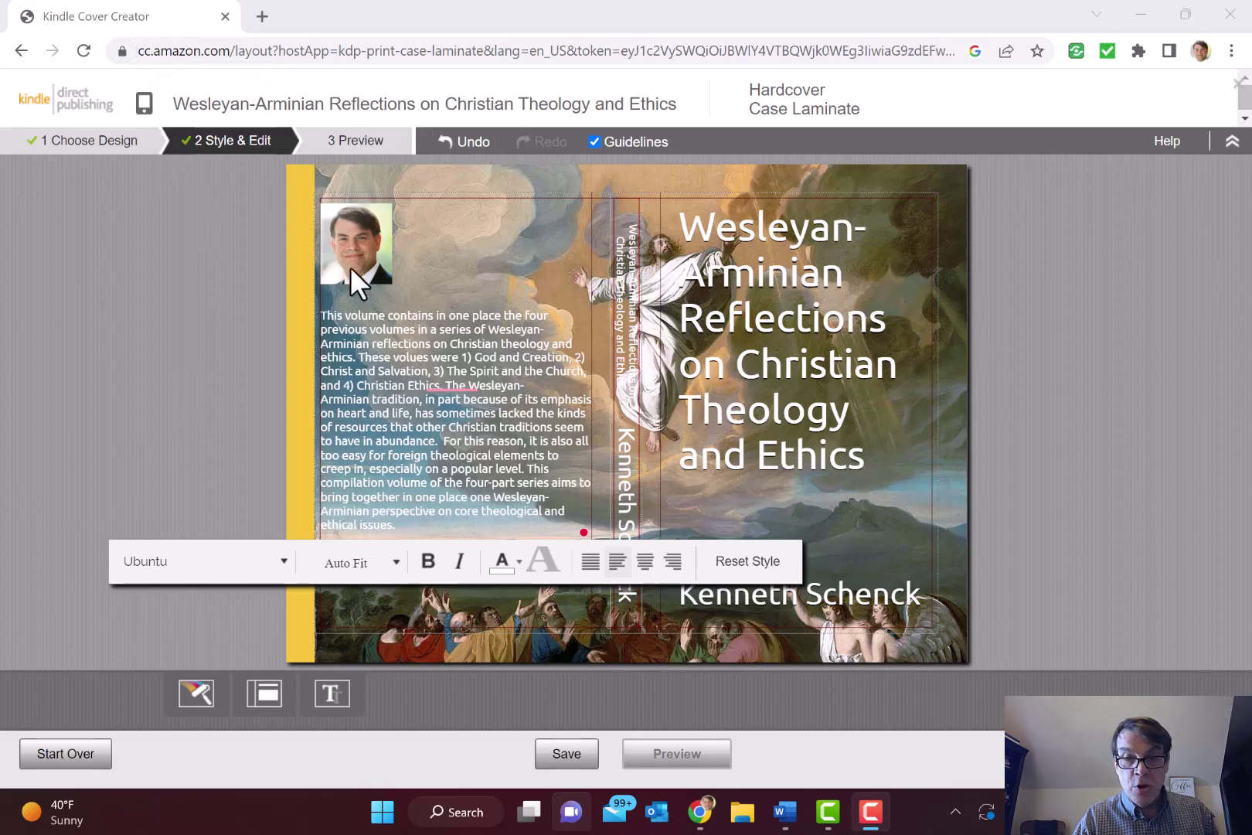
Save the wraparound cover design, preview it, and submit the finished cover
click(567, 761)
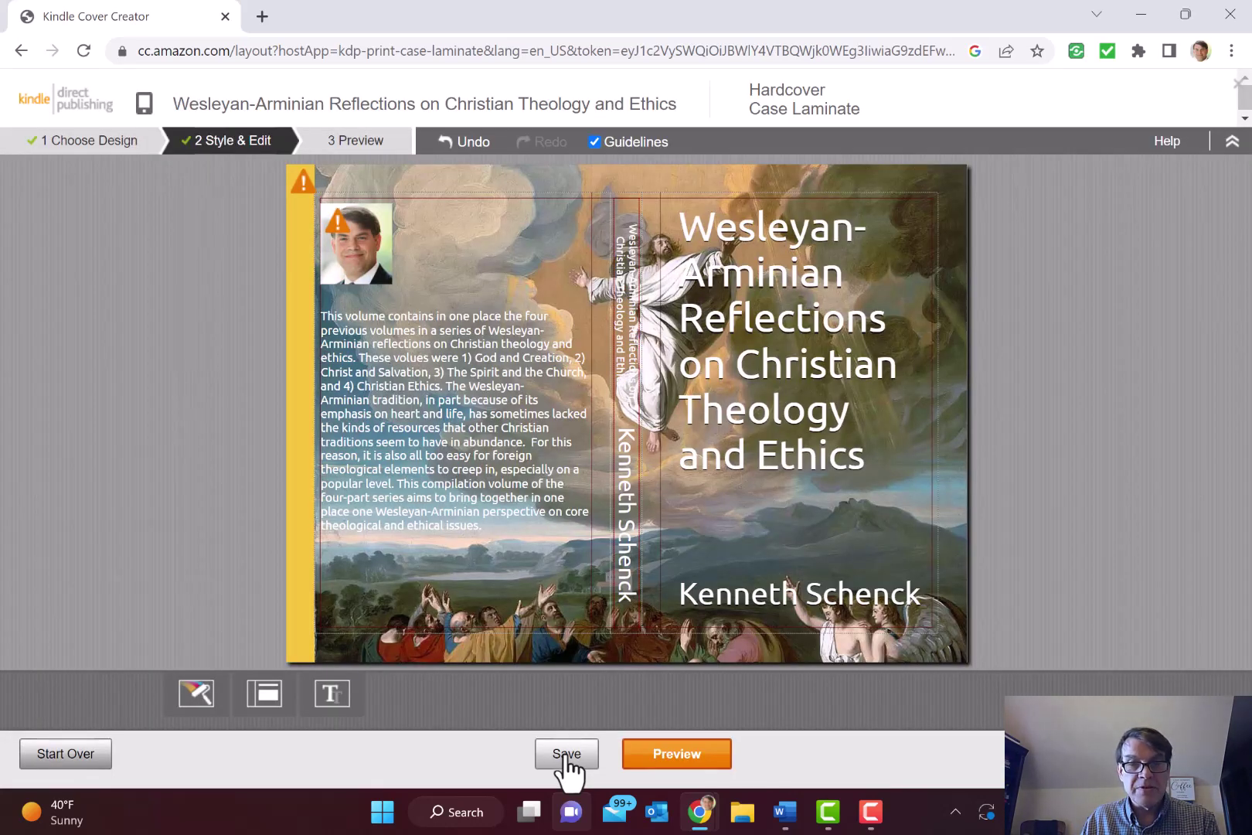
click(676, 754)
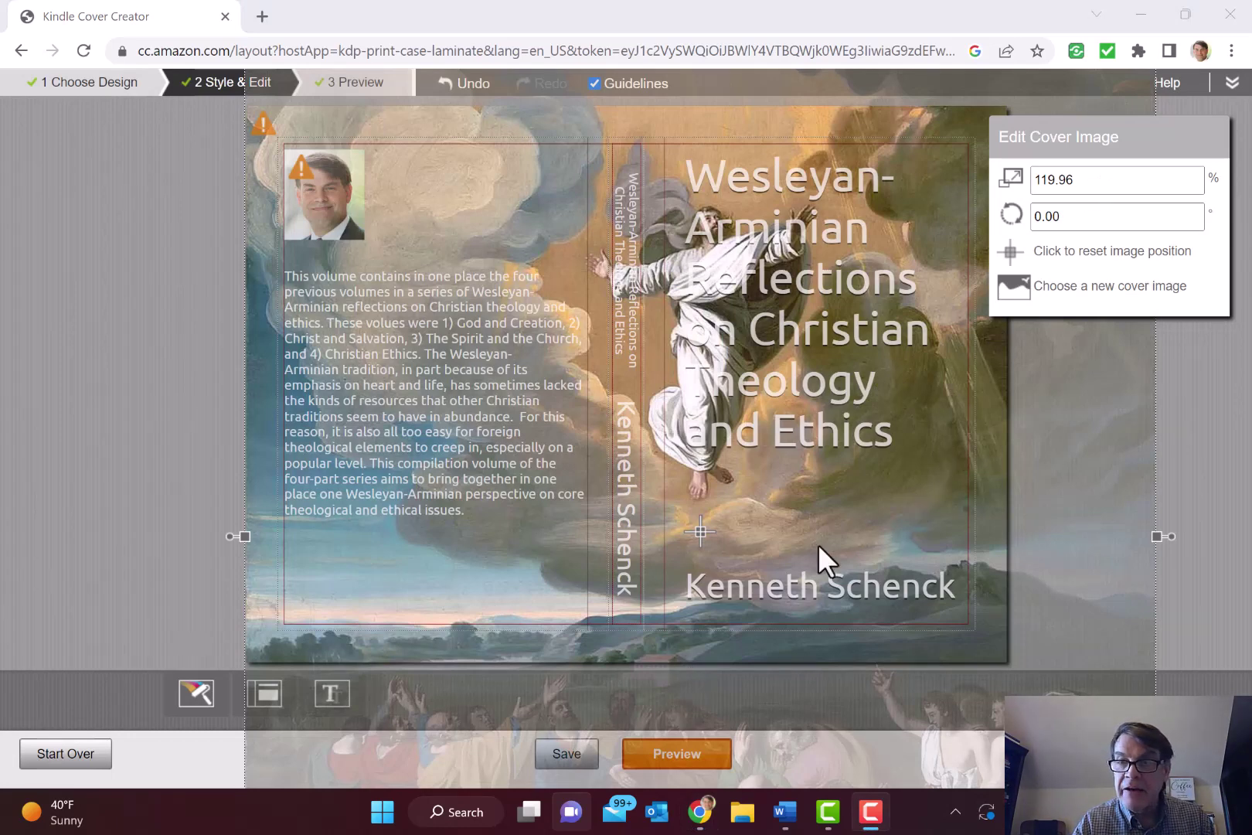
click(685, 759)
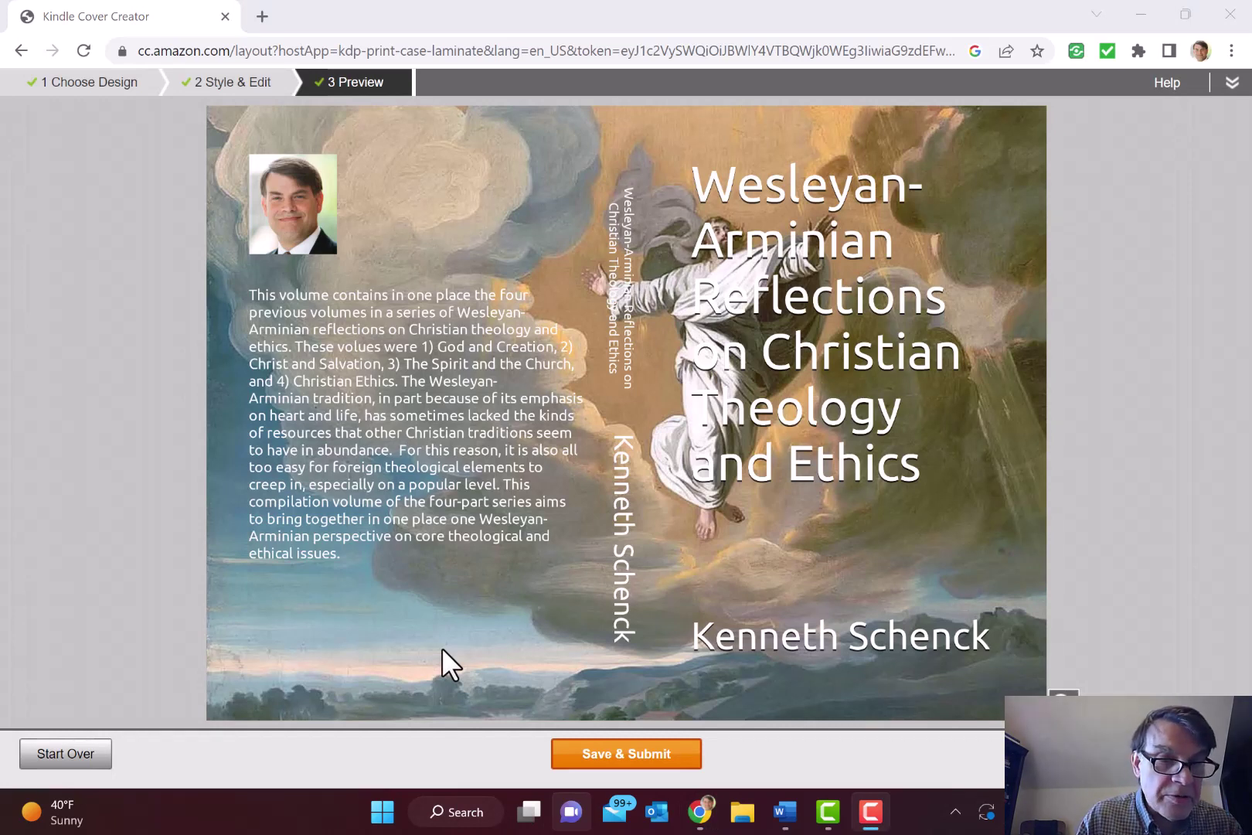
click(630, 748)
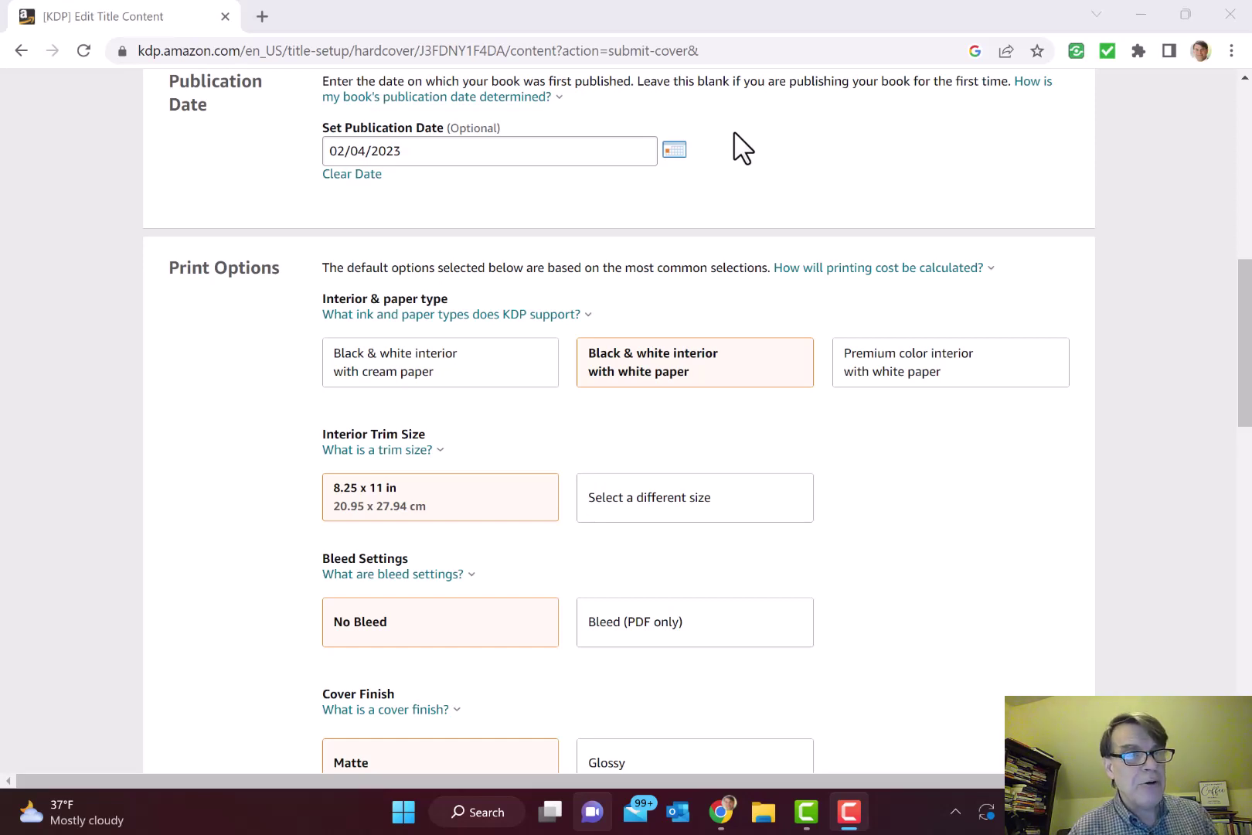
Check the trim size explanation and look over the hardcover's print options, manuscript and book cover sections
click(365, 456)
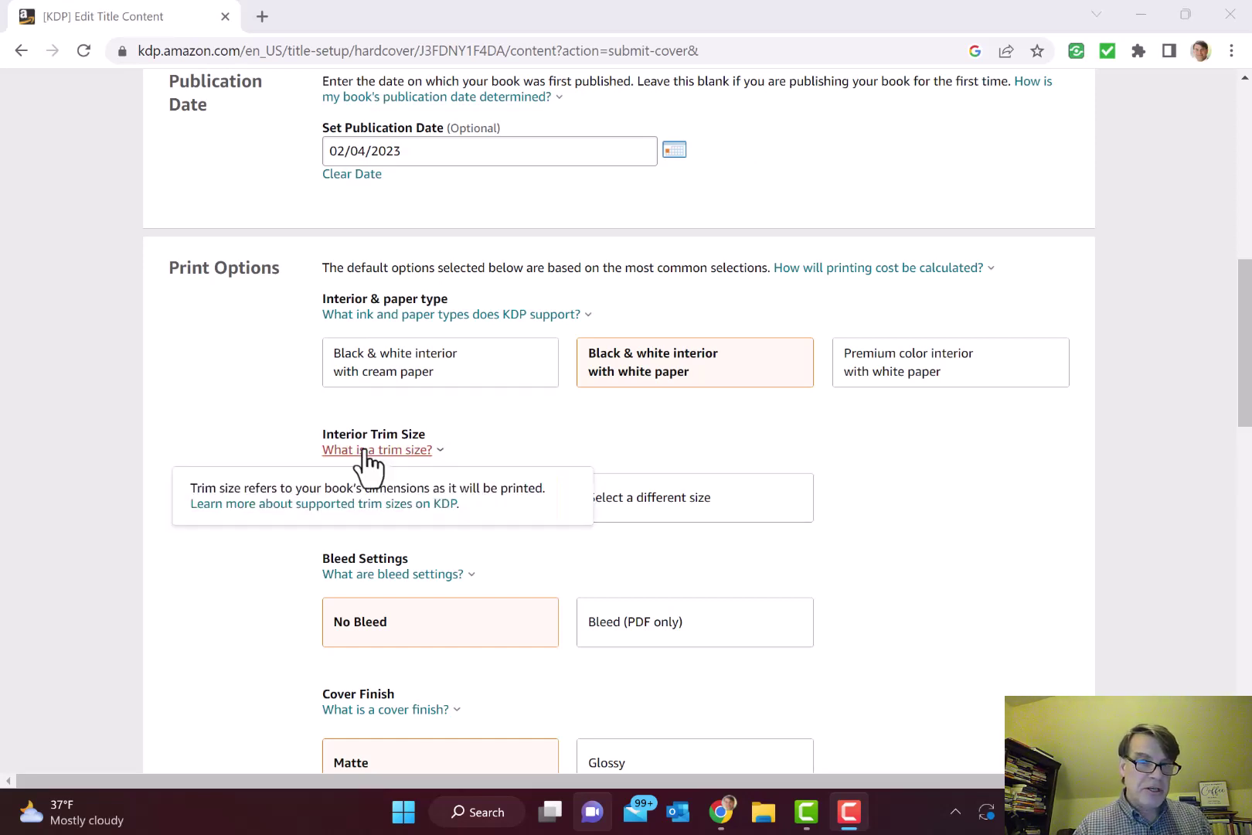
click(233, 620)
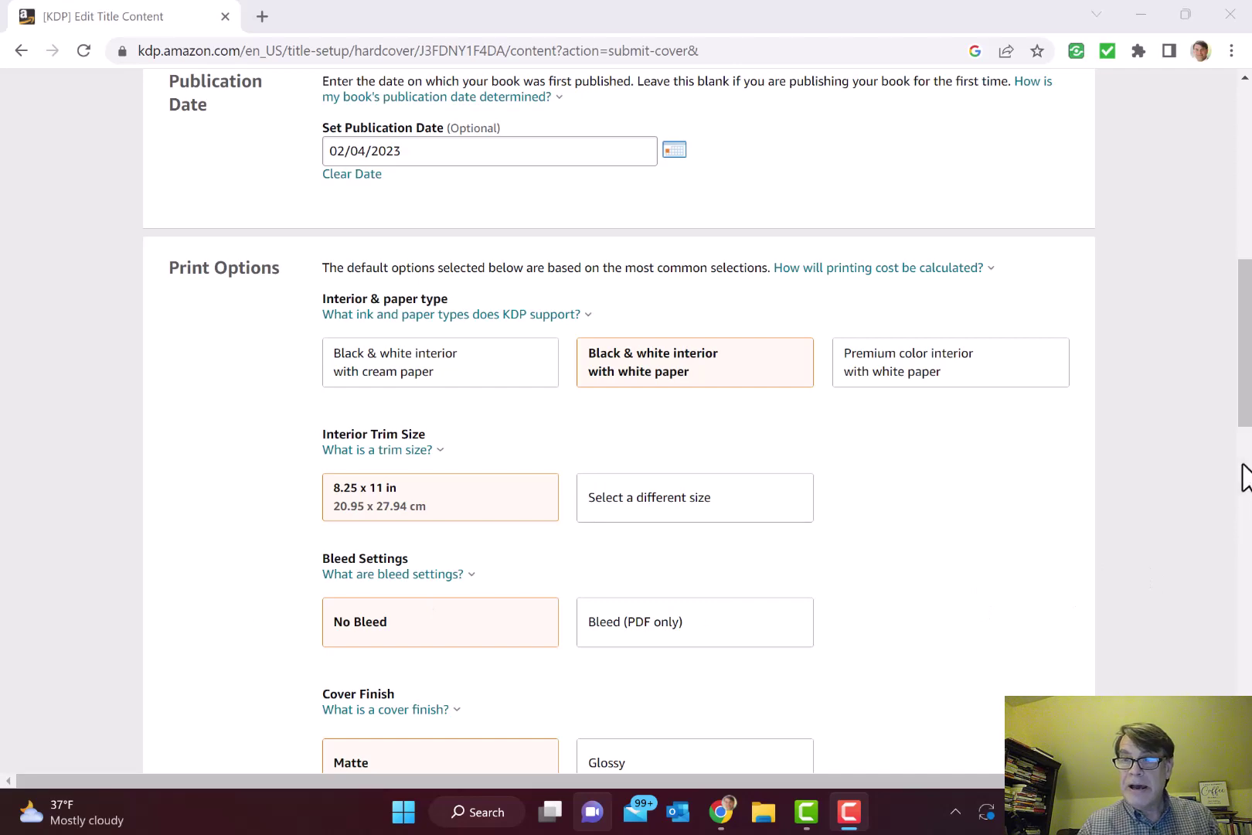
drag(1247, 397, 1246, 539)
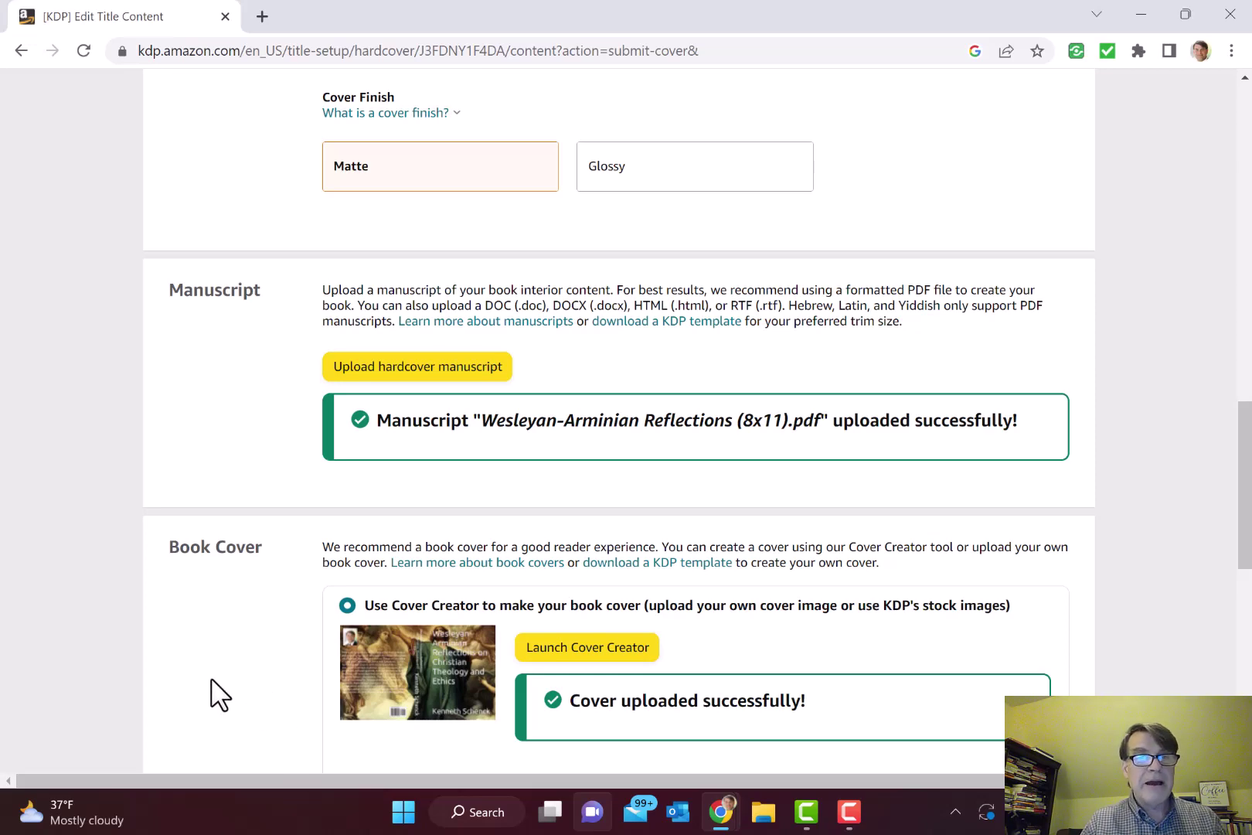
scroll(217, 695, down, 2)
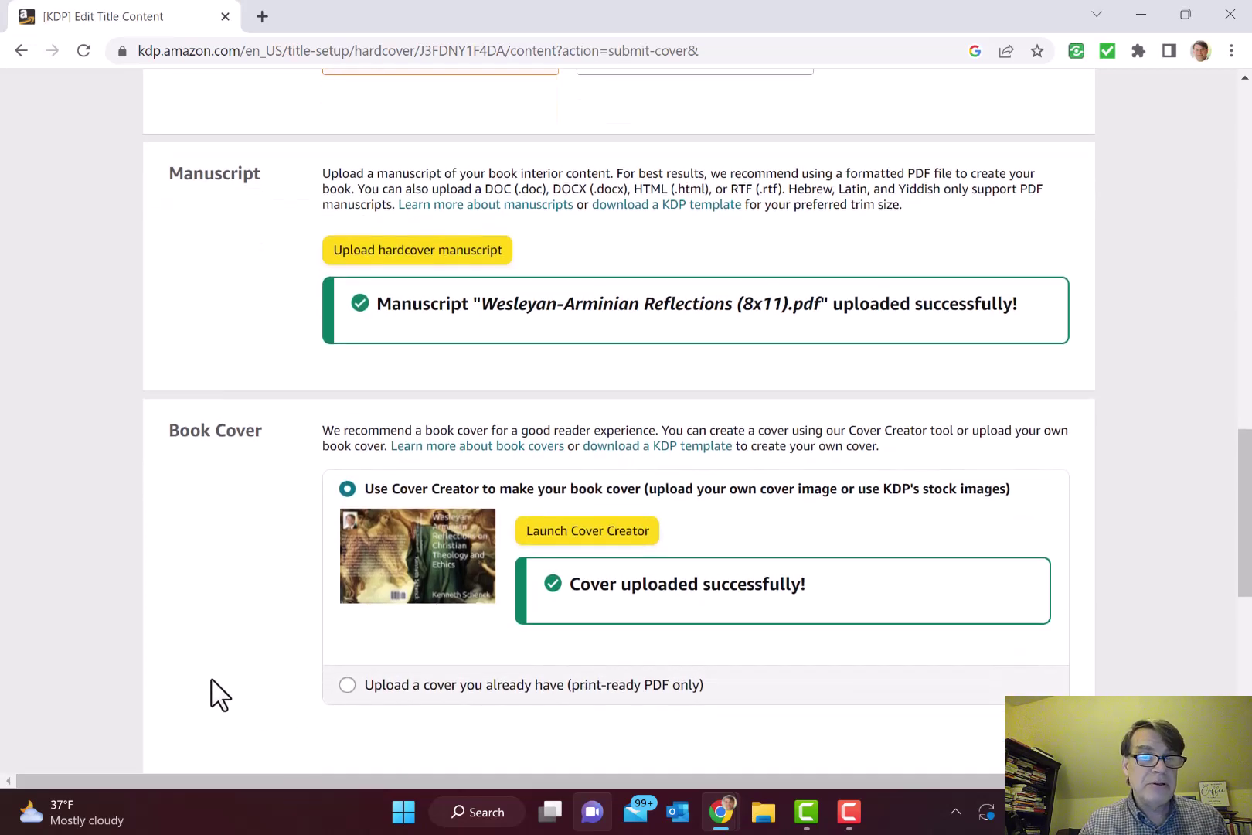
scroll(220, 694, down, 1)
scroll(219, 694, down, 2)
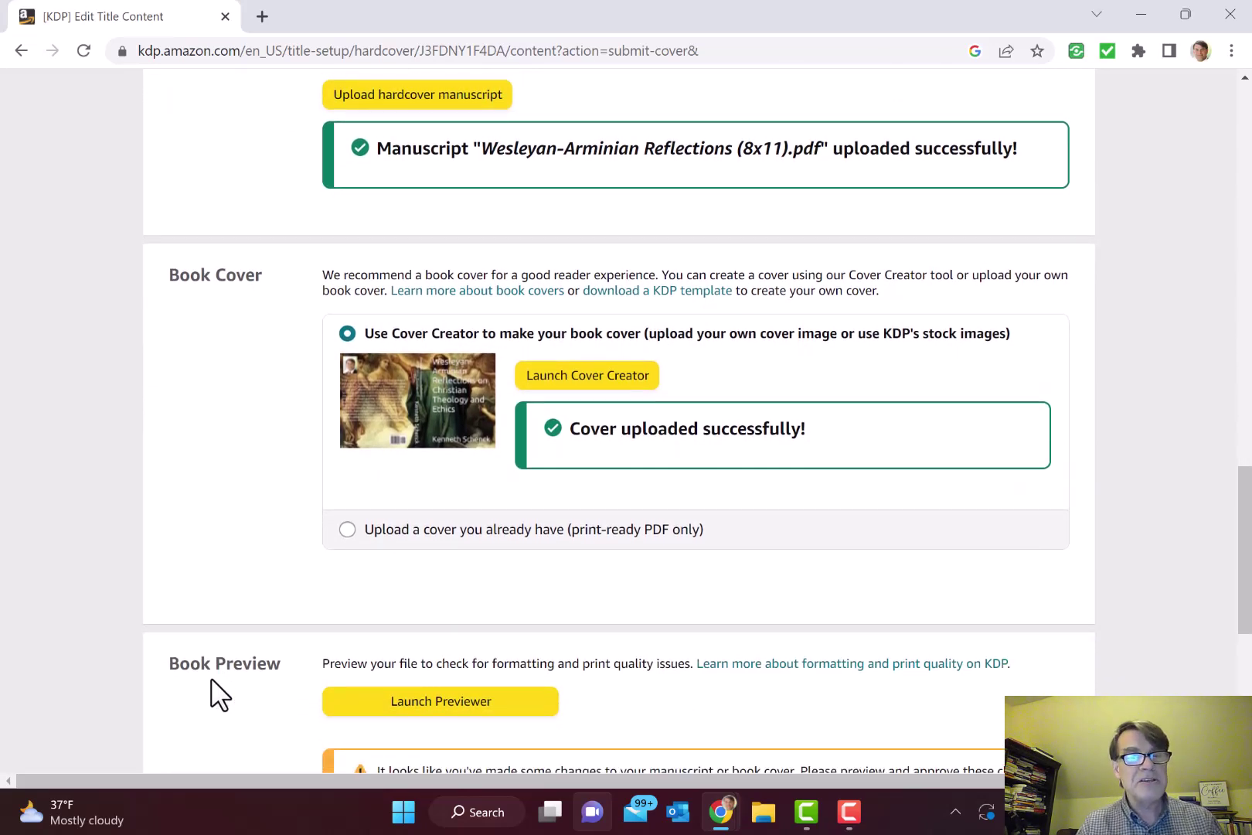
scroll(219, 694, down, 2)
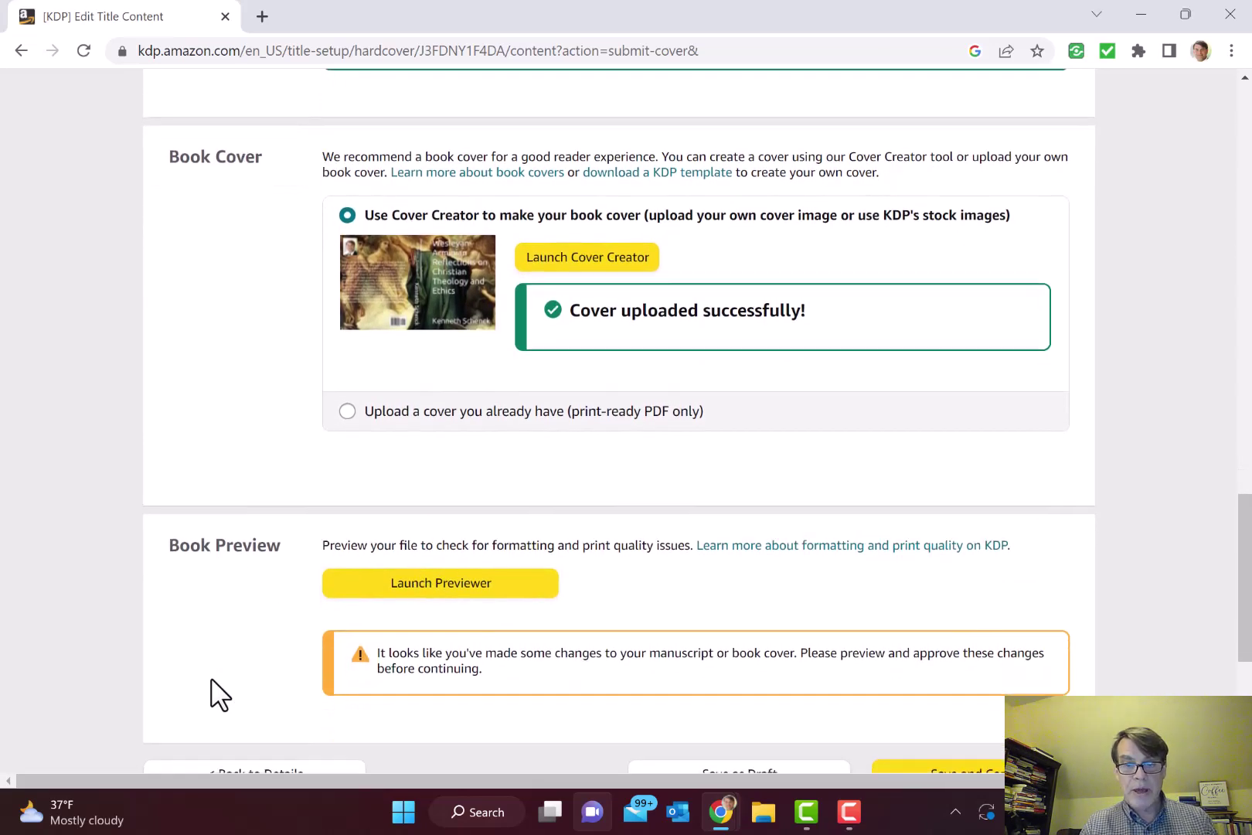
scroll(220, 695, down, 1)
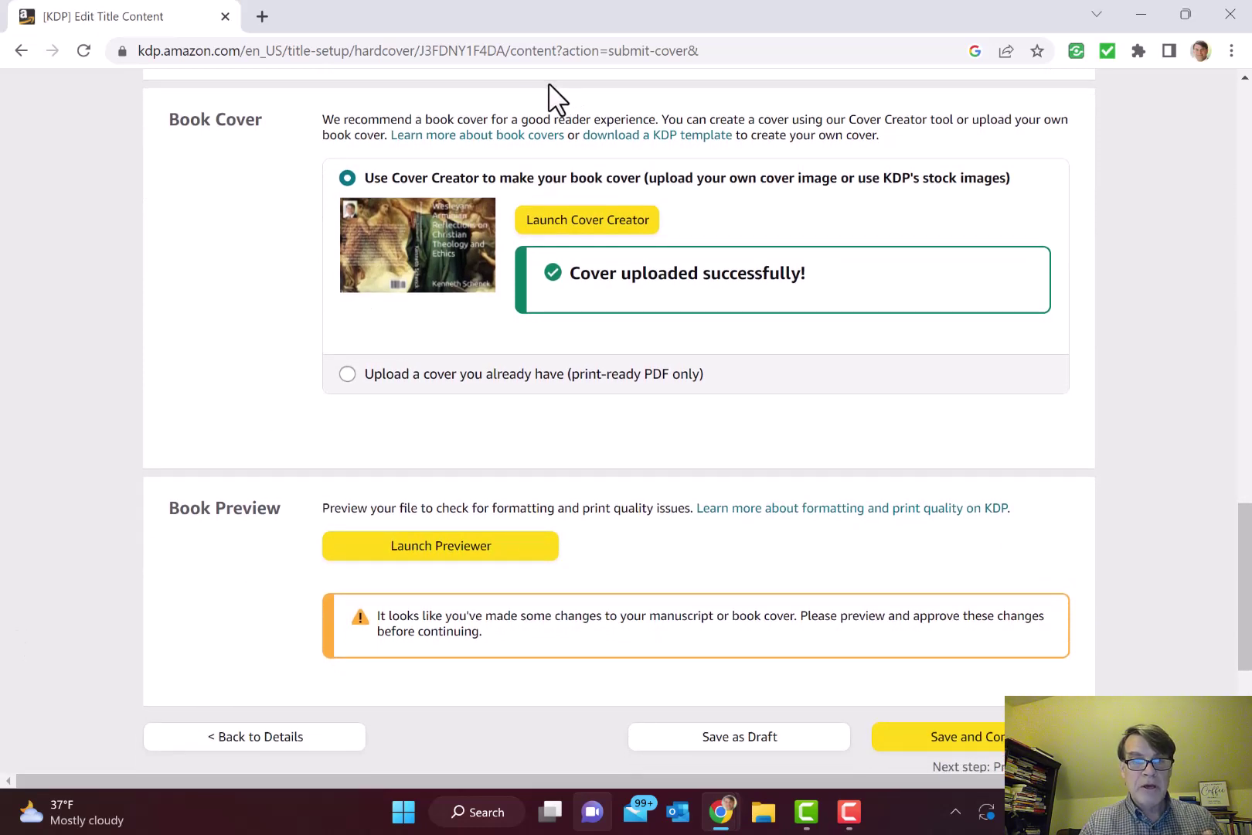
Launch the Print Previewer and check the cover, title page, copyright page, contents and opening pages through the Introduction
click(453, 550)
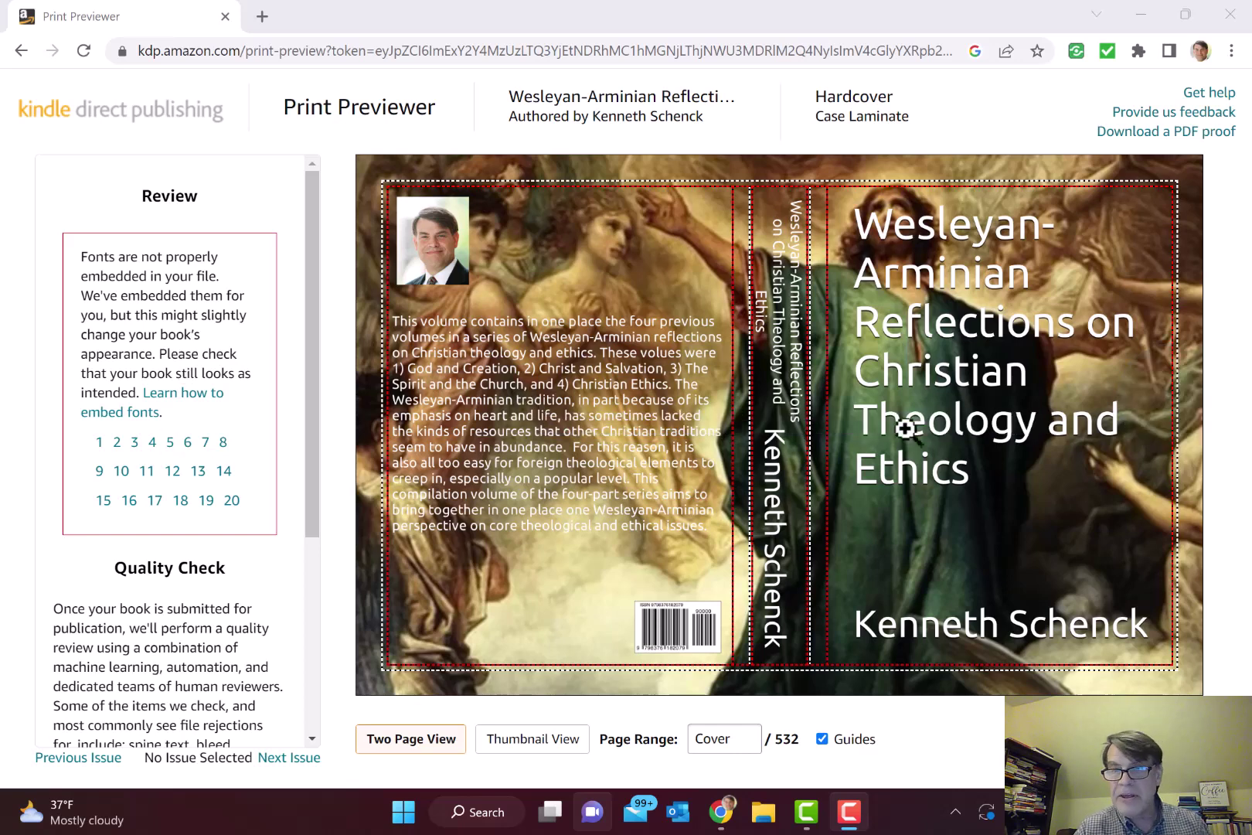
click(1158, 416)
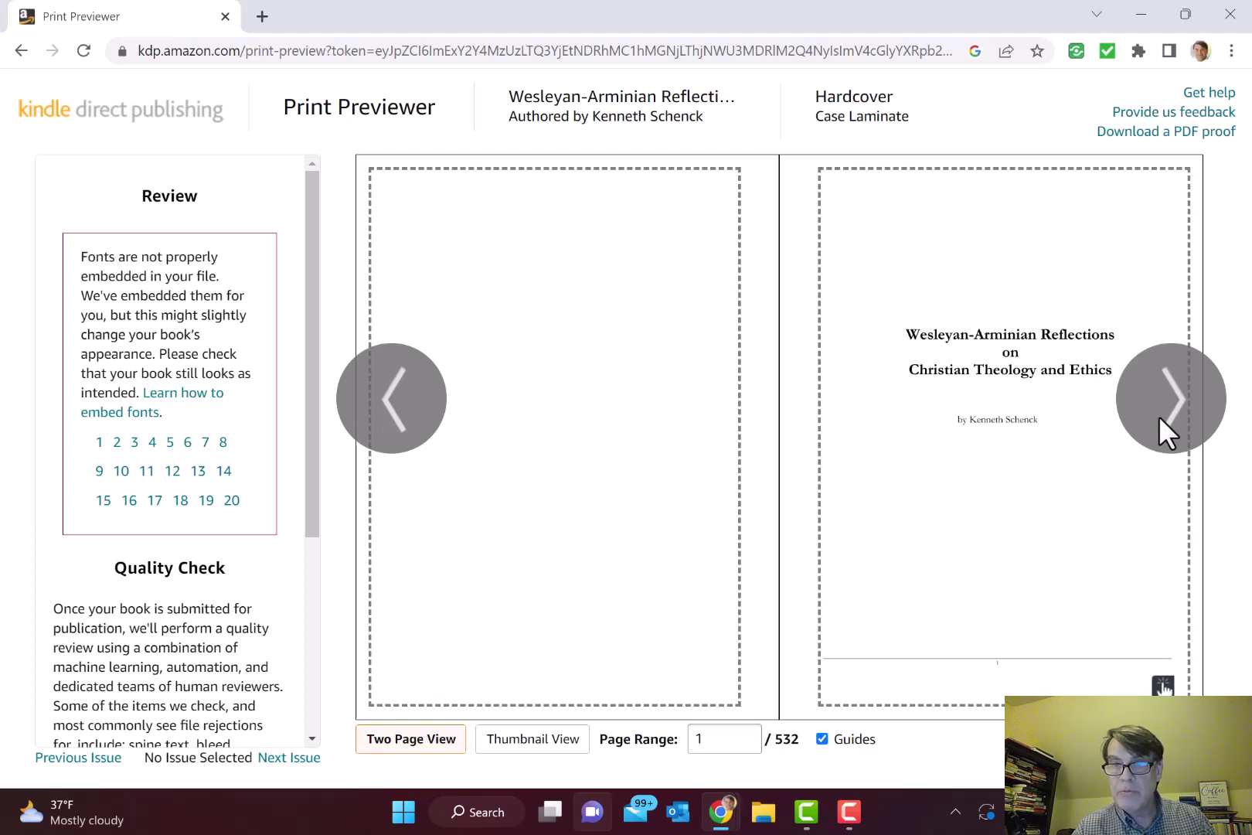
click(1159, 416)
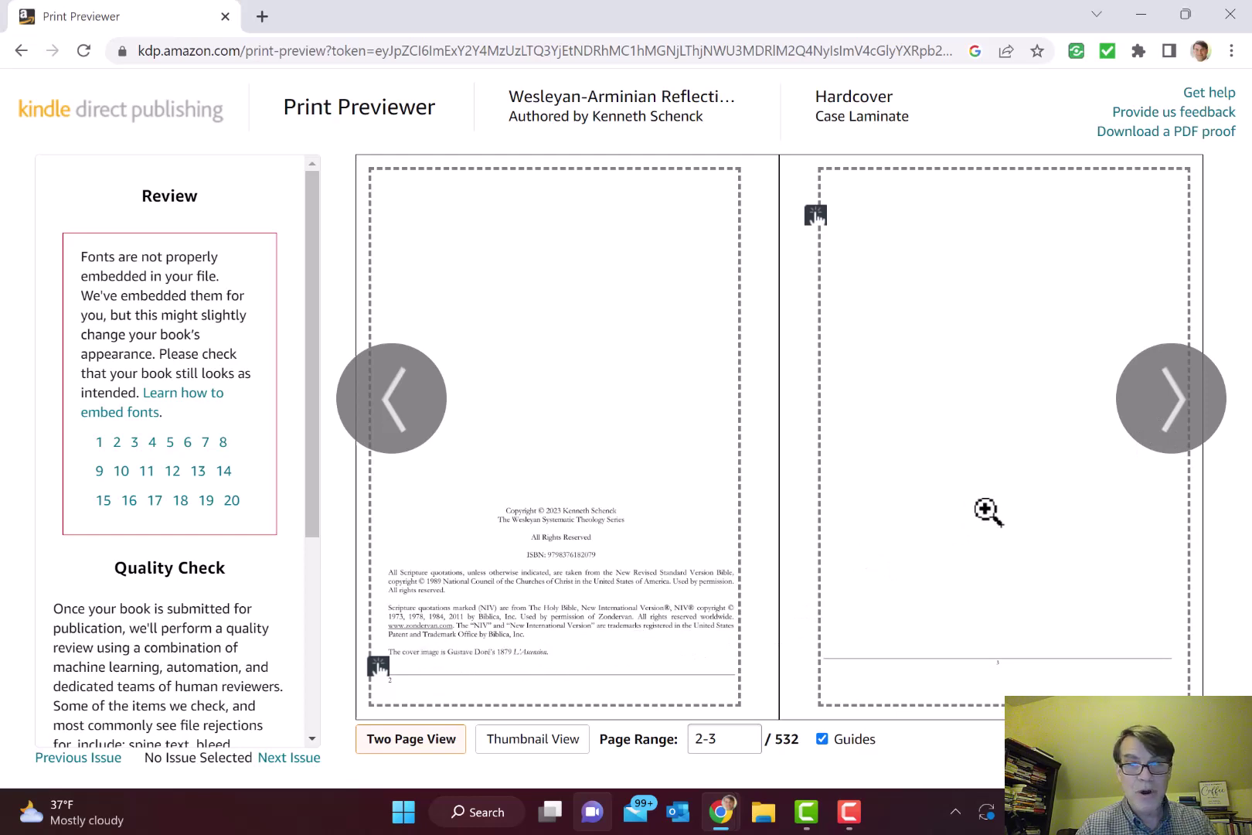
click(1175, 393)
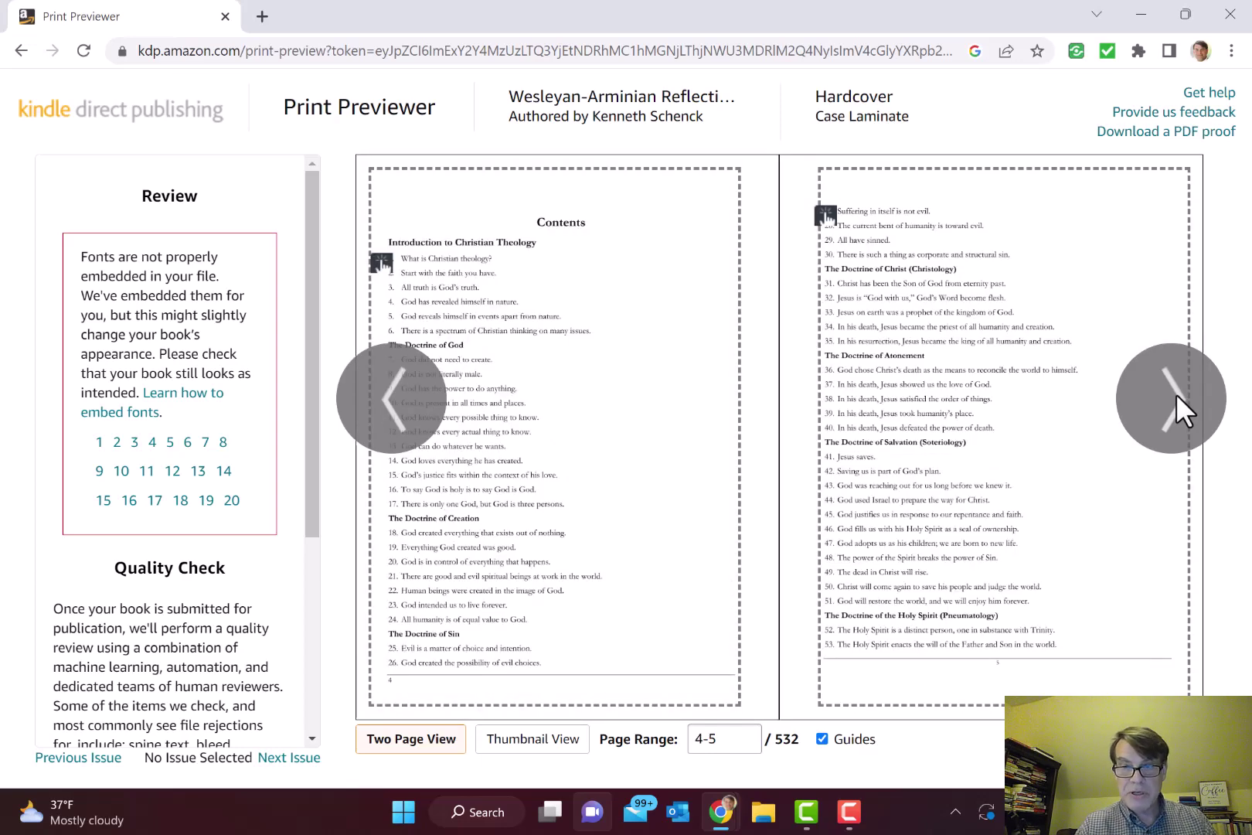
click(1176, 394)
click(1176, 393)
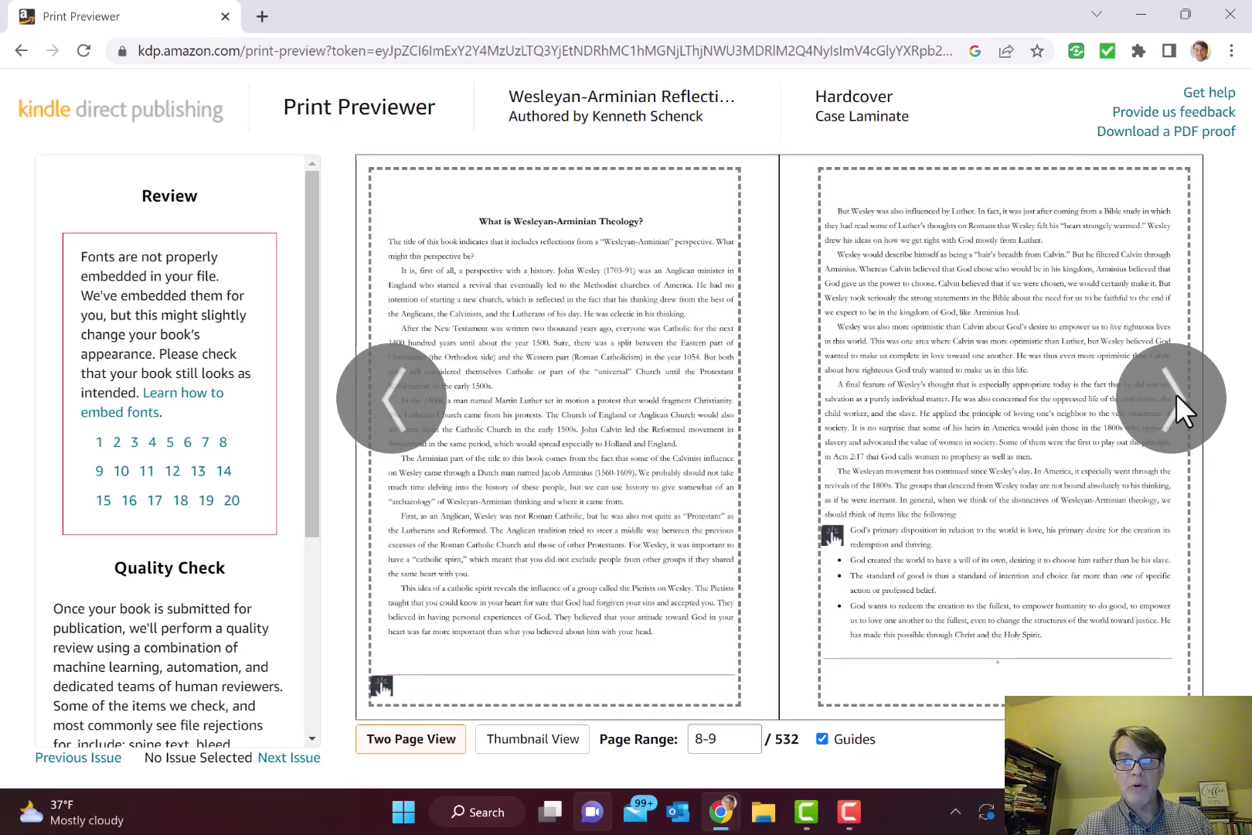
click(1176, 393)
click(1175, 394)
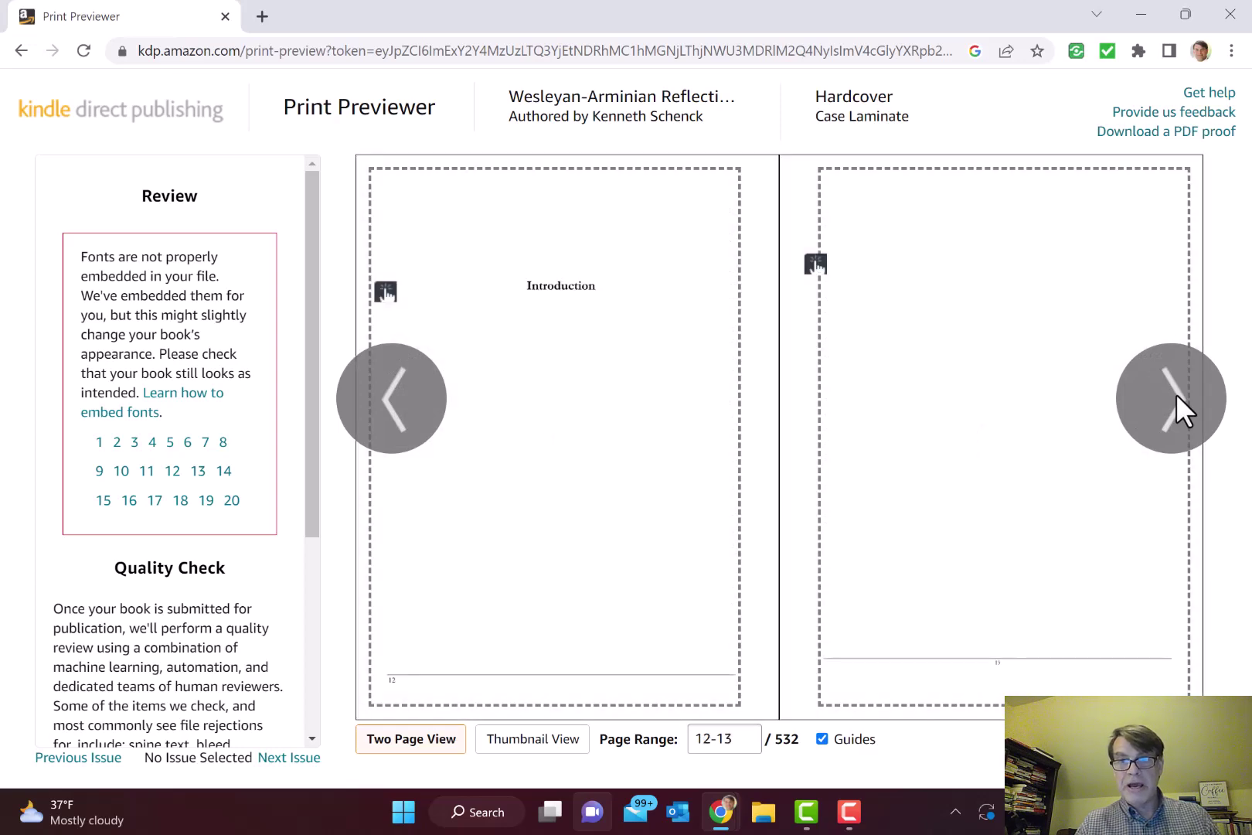
click(1176, 393)
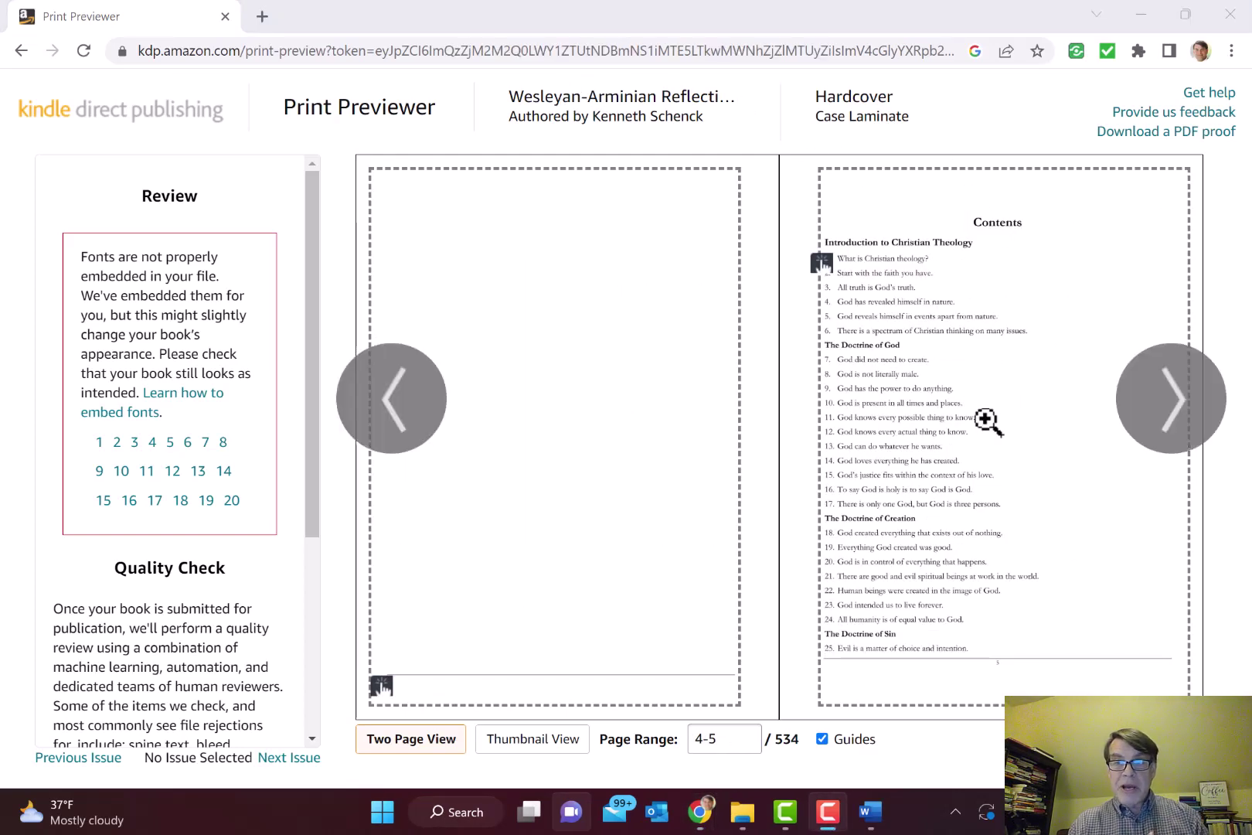
Check the revised manuscript's layout from the Contents page through the first two theology articles
mouse_move(1005, 402)
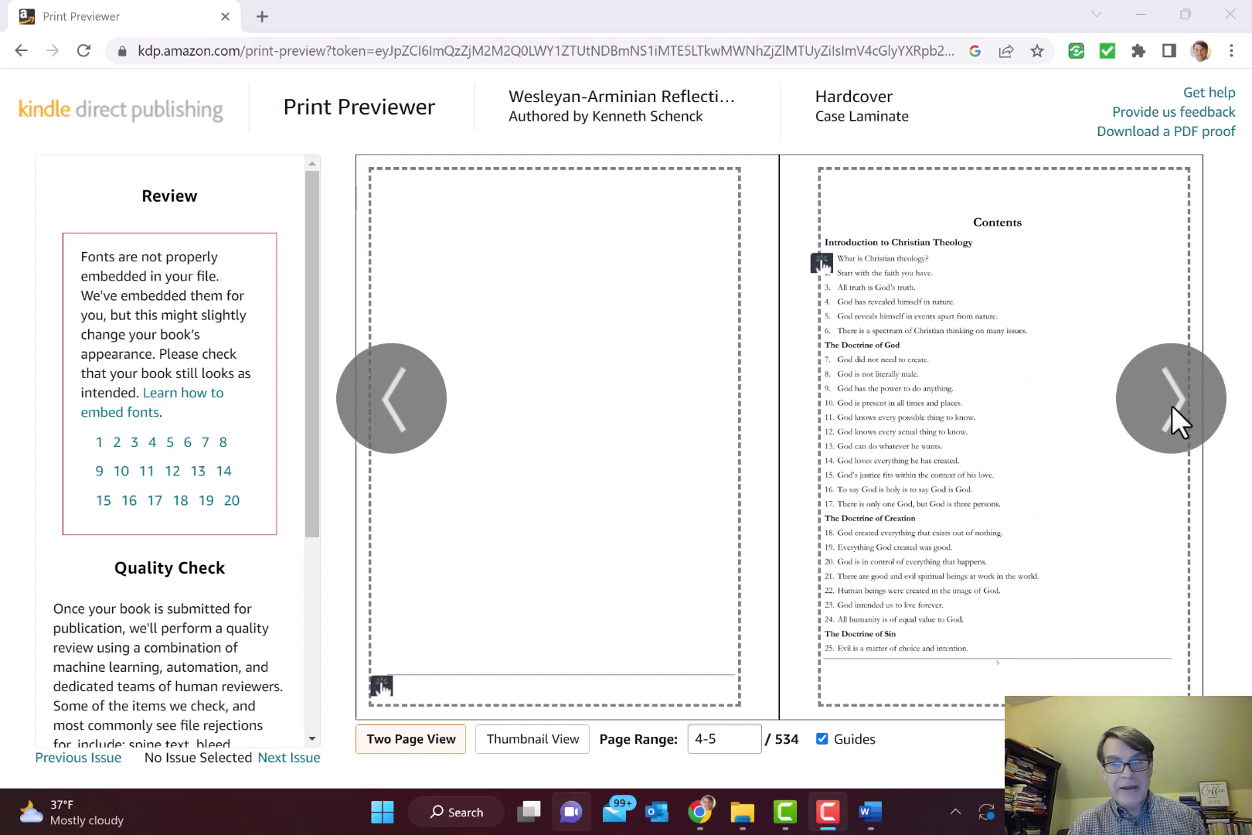
click(1172, 422)
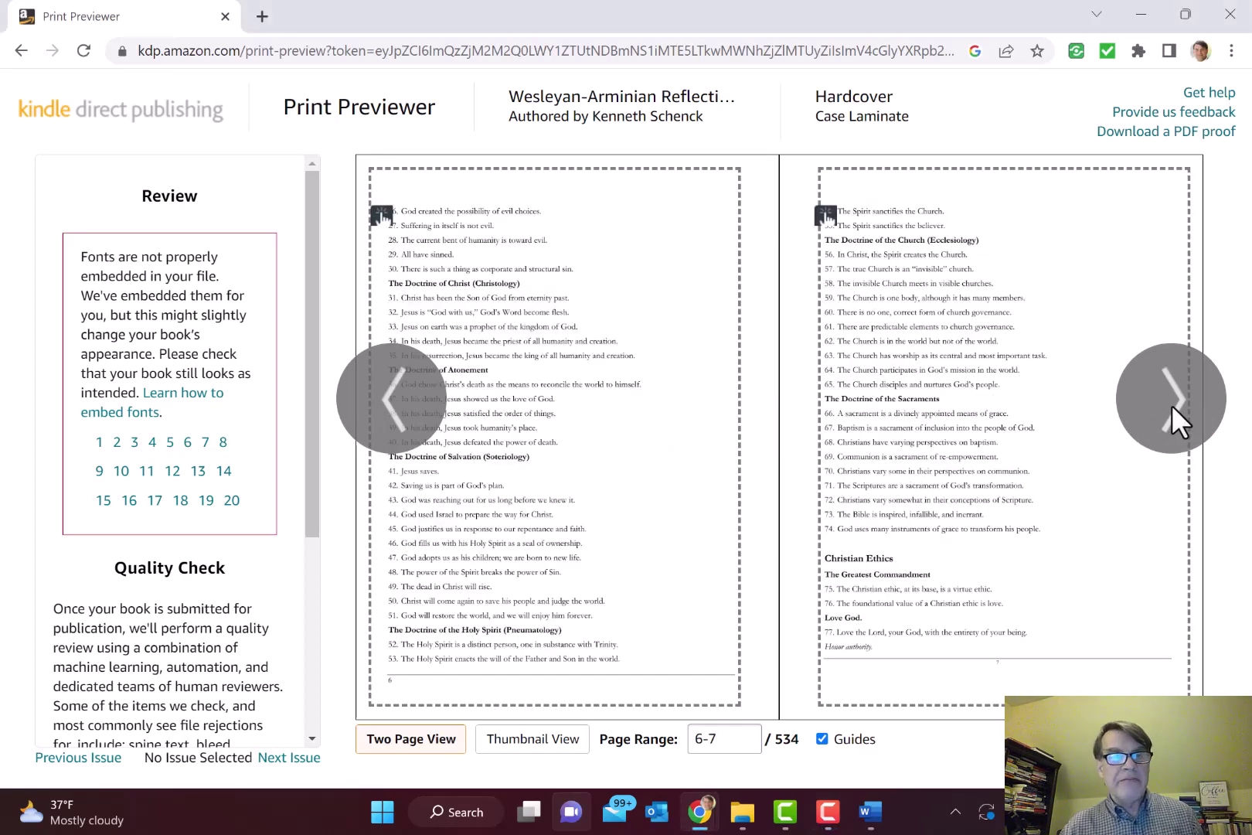
click(1172, 408)
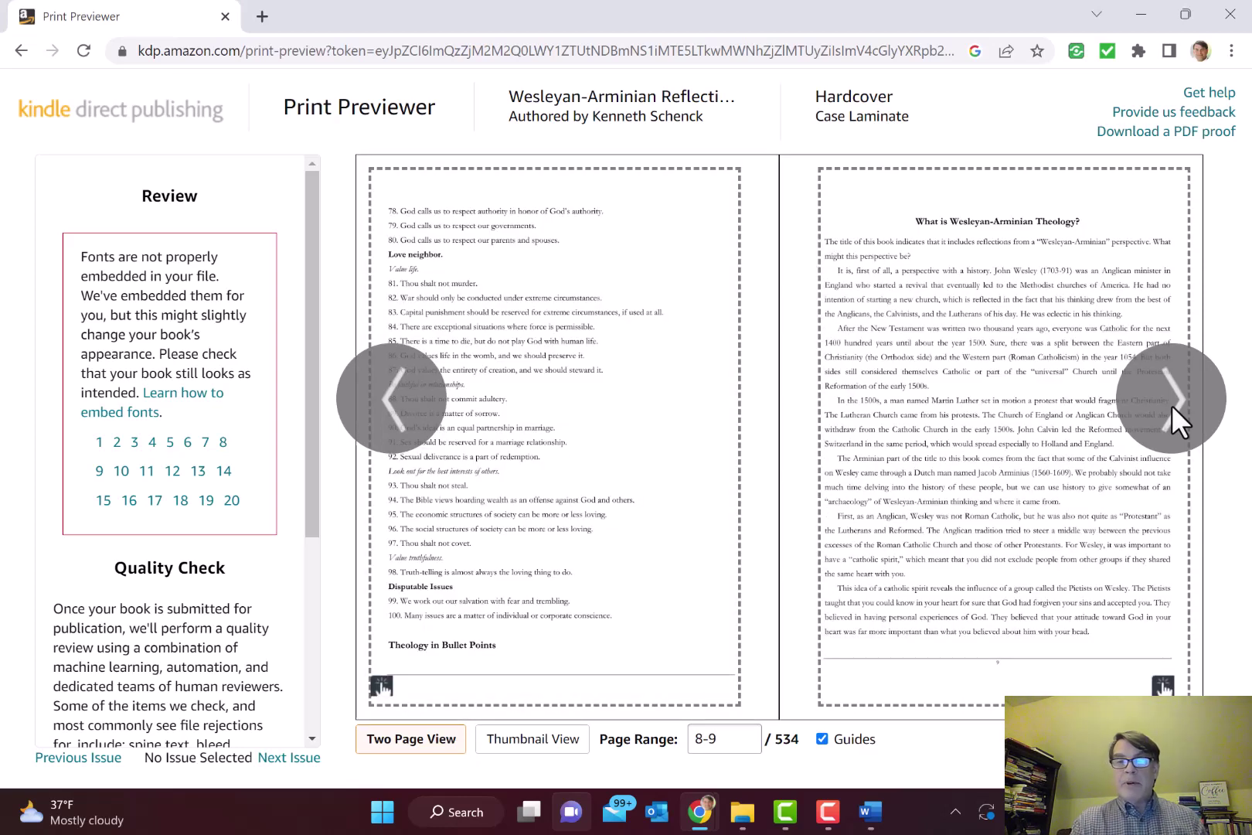
click(1172, 407)
click(1172, 408)
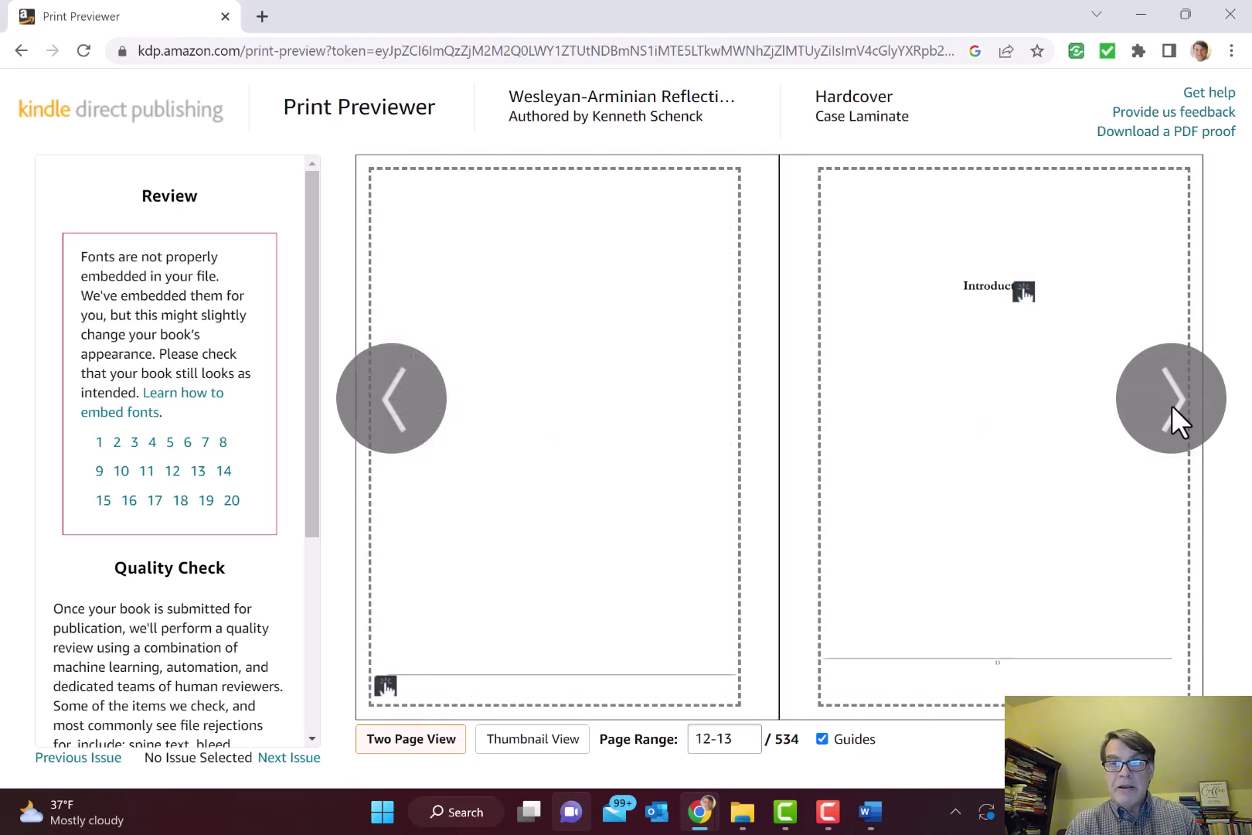
click(1172, 408)
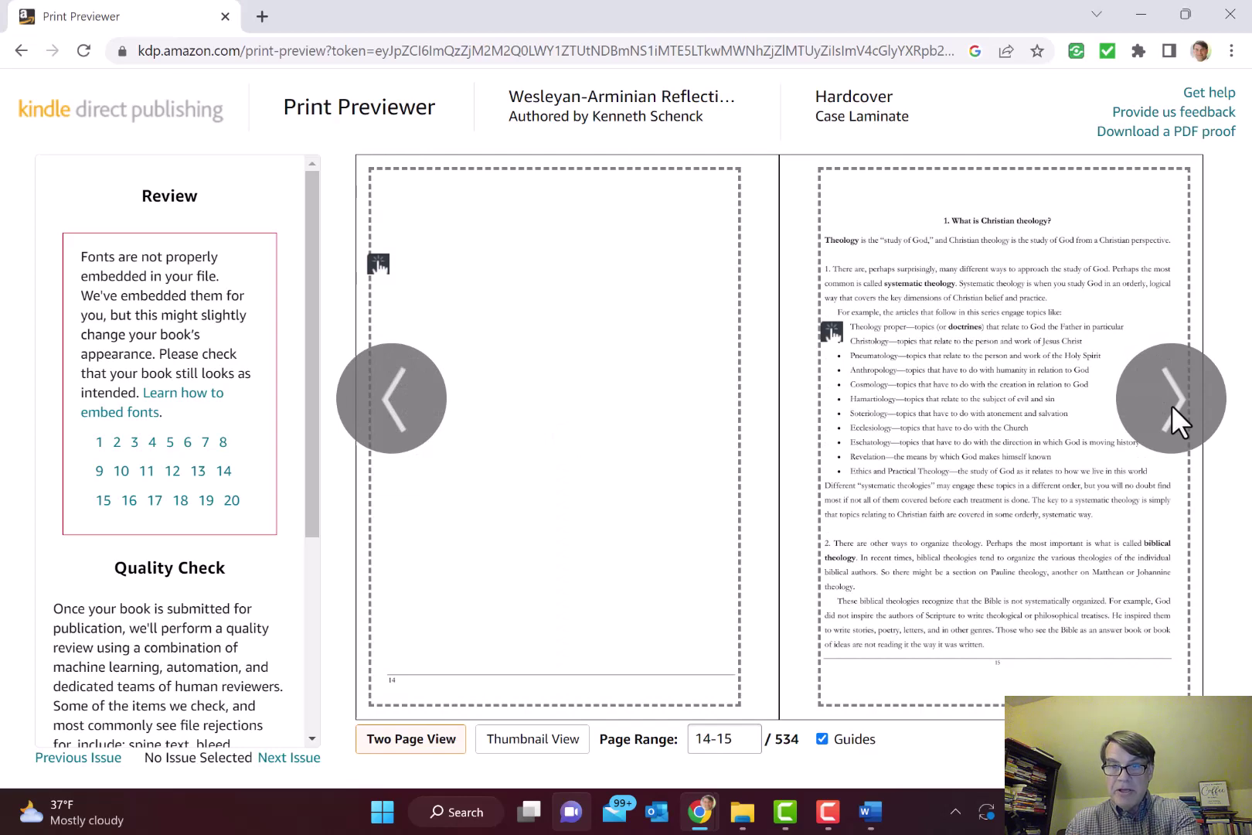
click(1172, 405)
click(1172, 405)
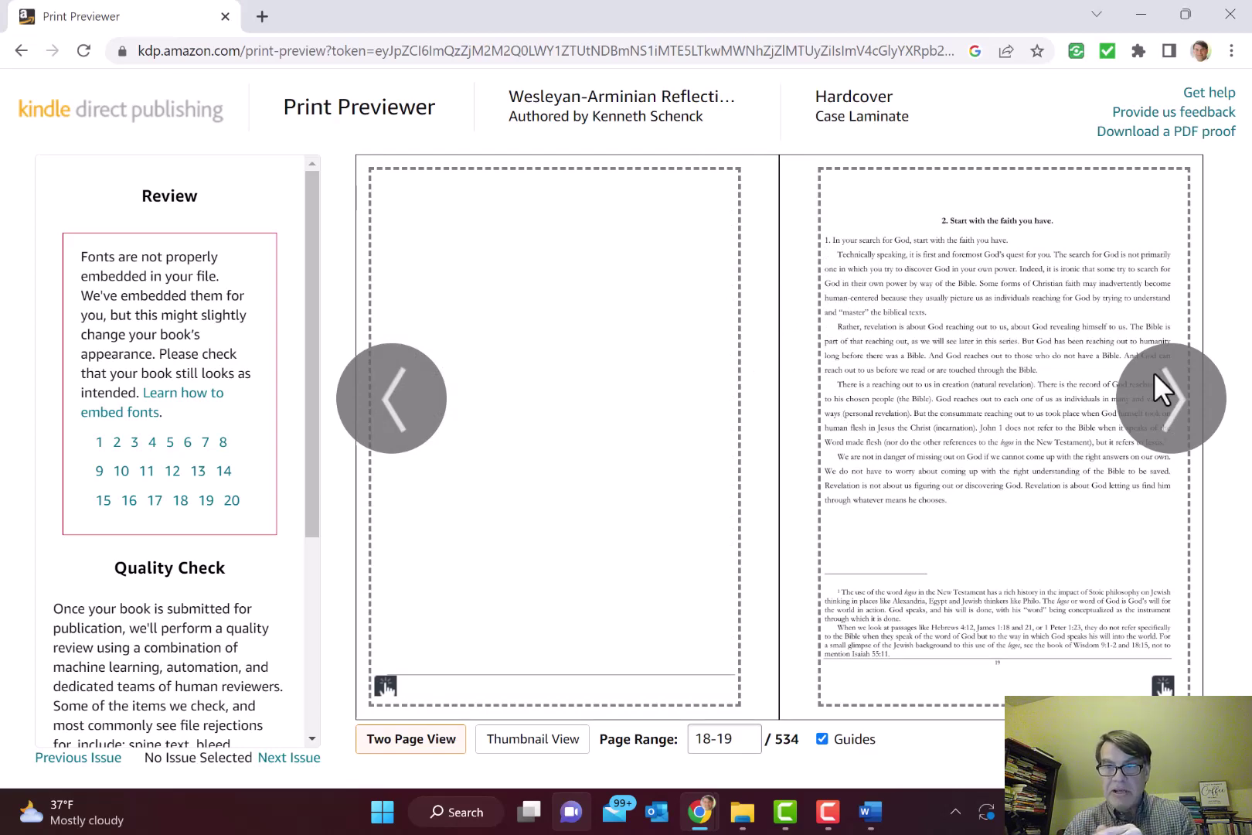
click(1177, 392)
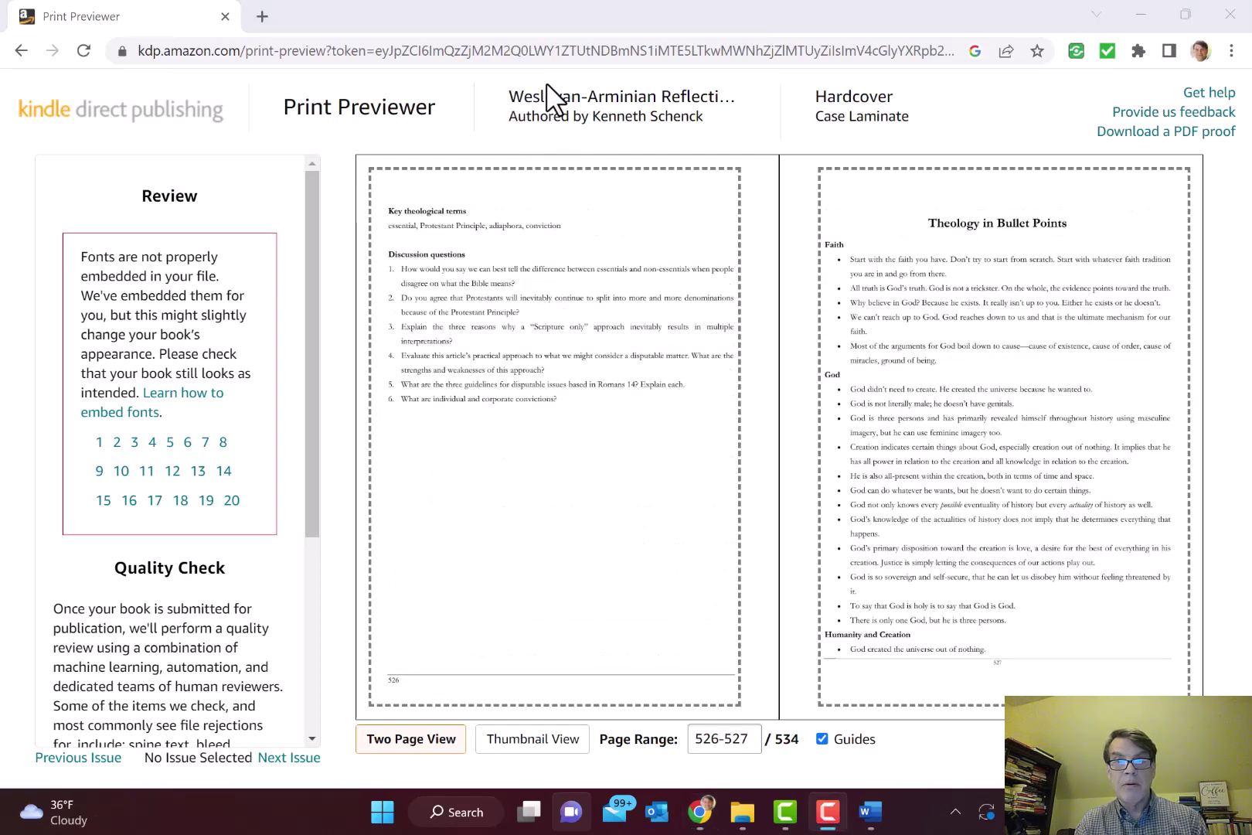
Check the closing Theology in Bullet Points section, from page 527 through pages 532-533
mouse_move(702, 389)
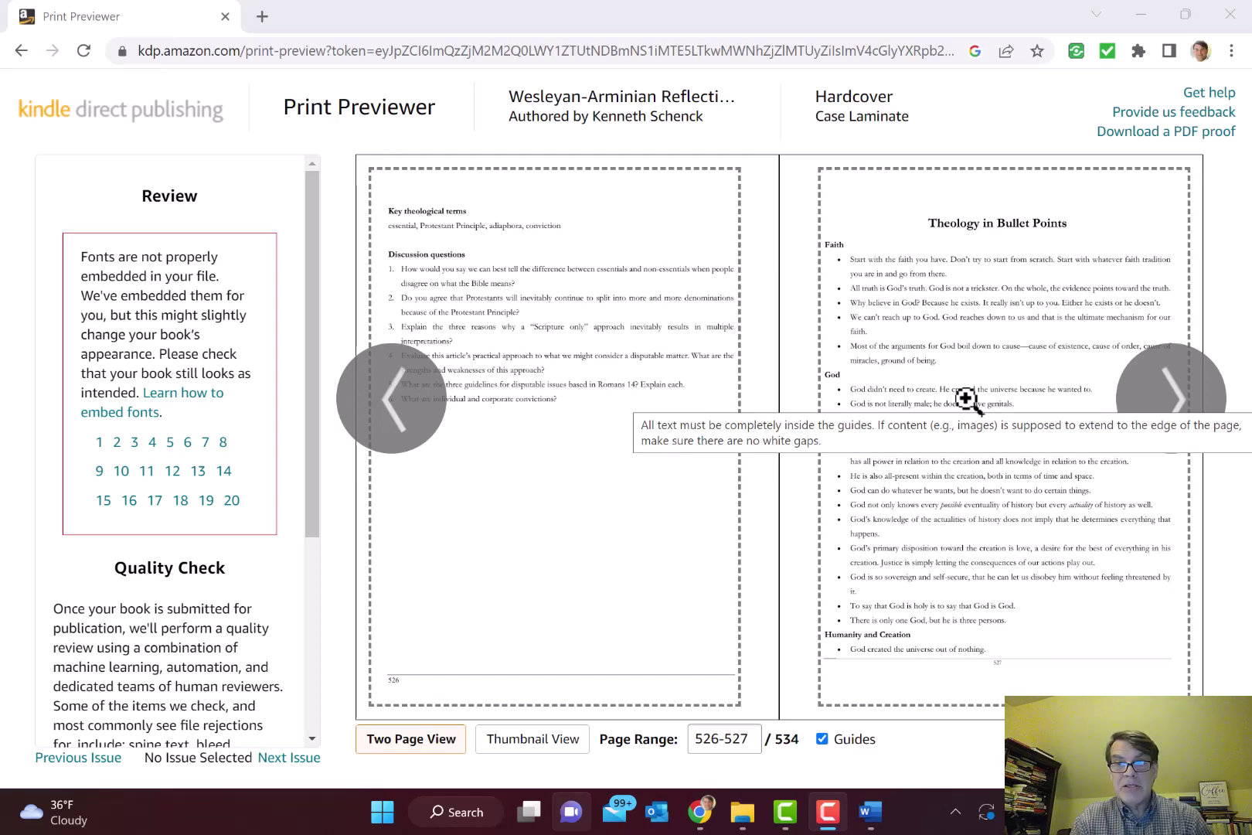
click(1158, 392)
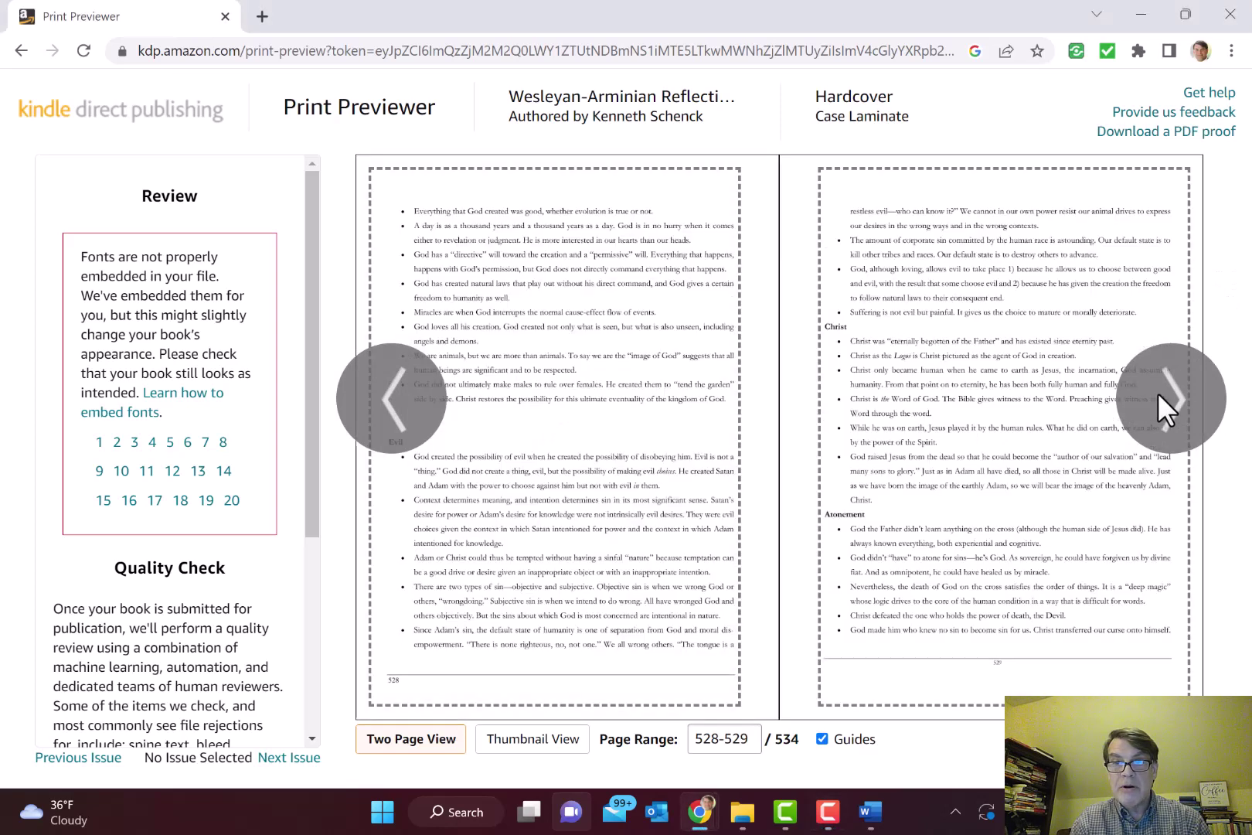
click(1158, 392)
click(1158, 393)
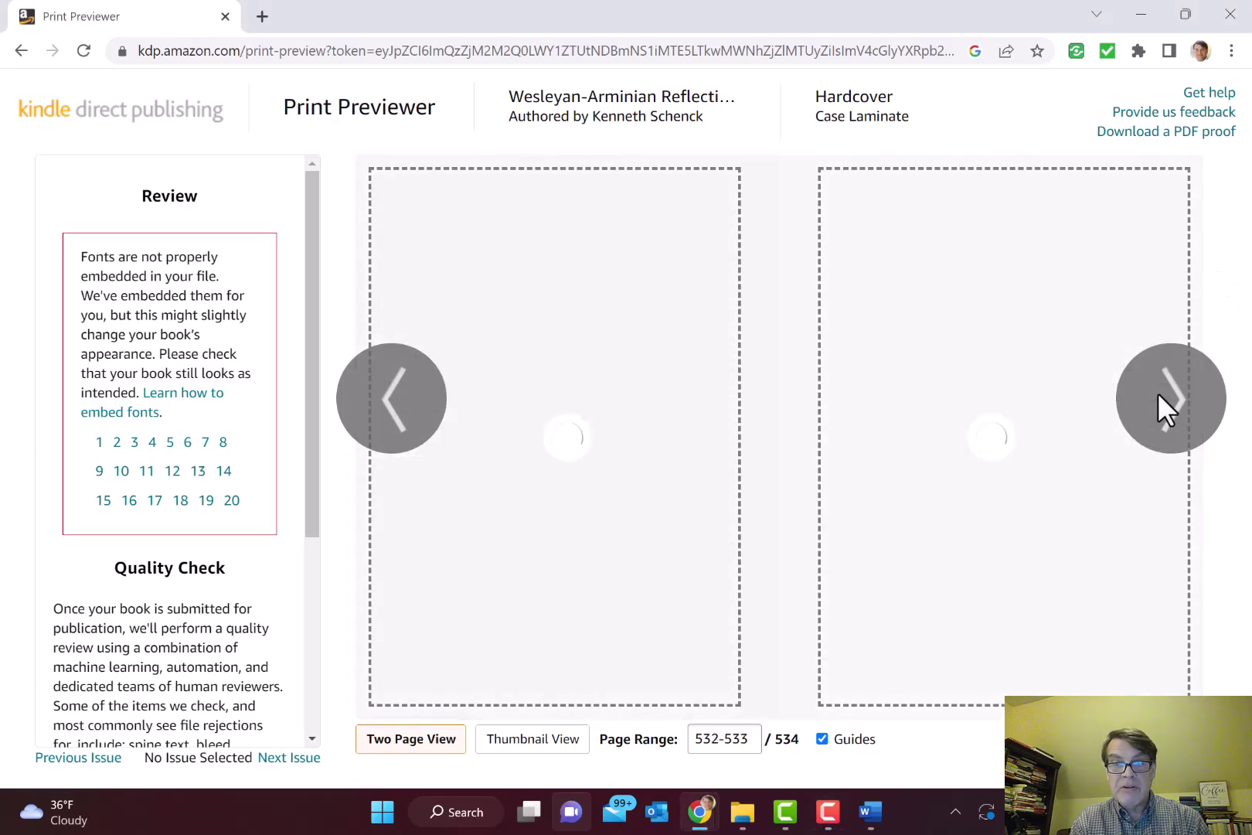
Finish checking the manuscript's closing pages, and save the hardcover content to continue to Rights & Pricing
click(1158, 392)
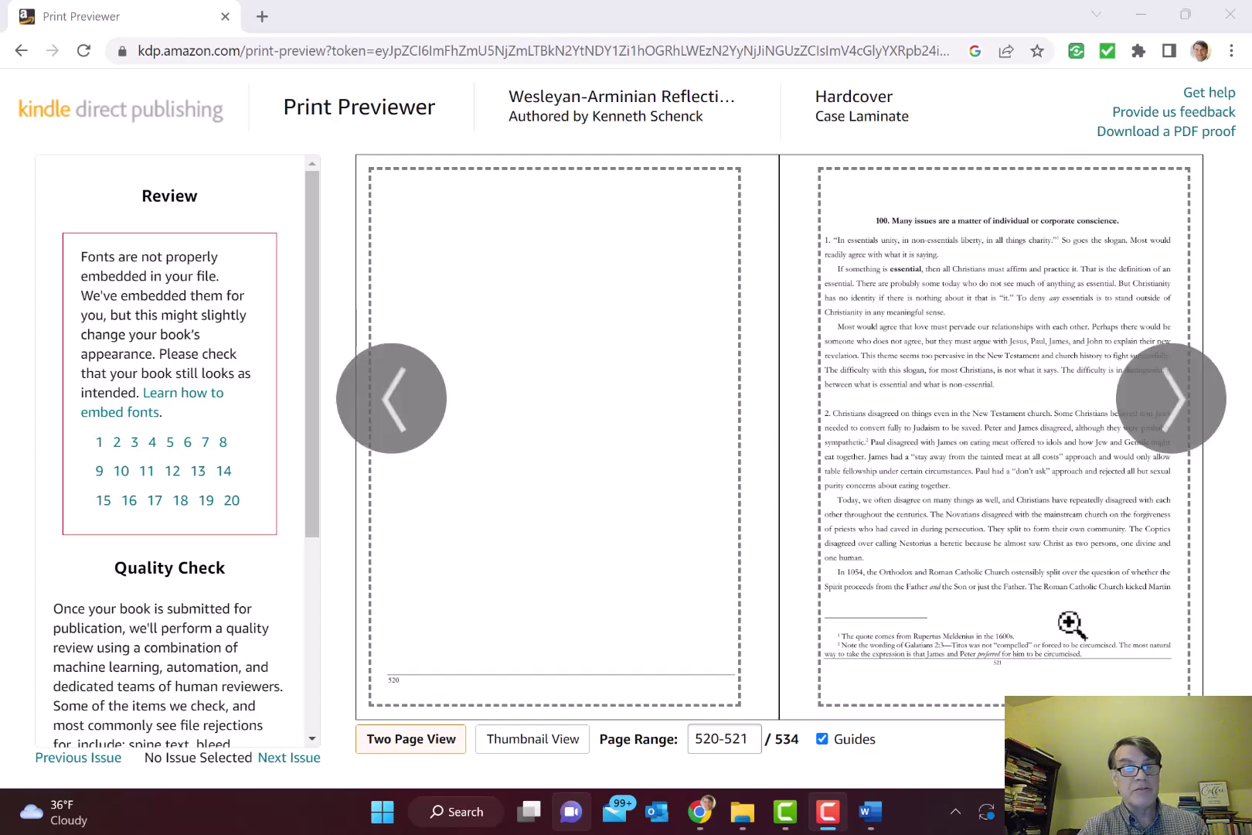
mouse_move(1073, 623)
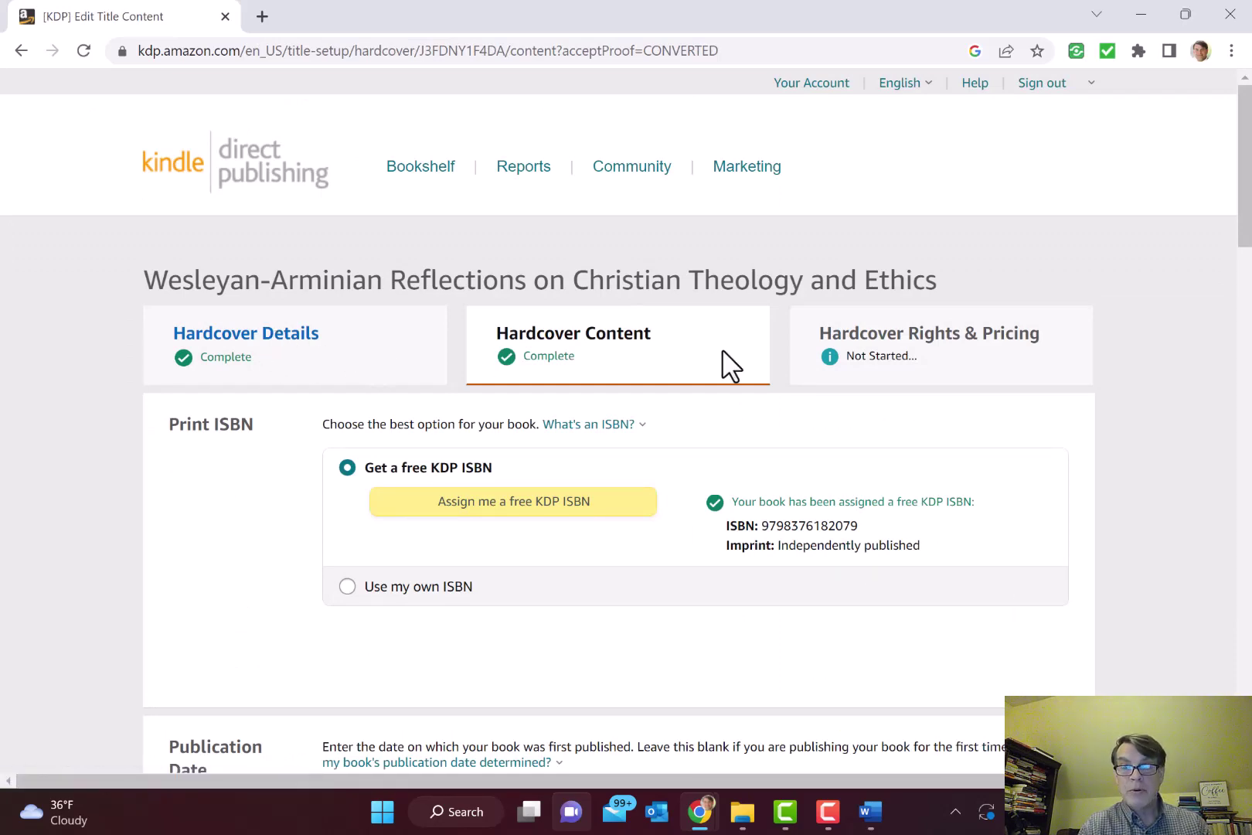
click(1246, 421)
drag(1250, 422, 1250, 673)
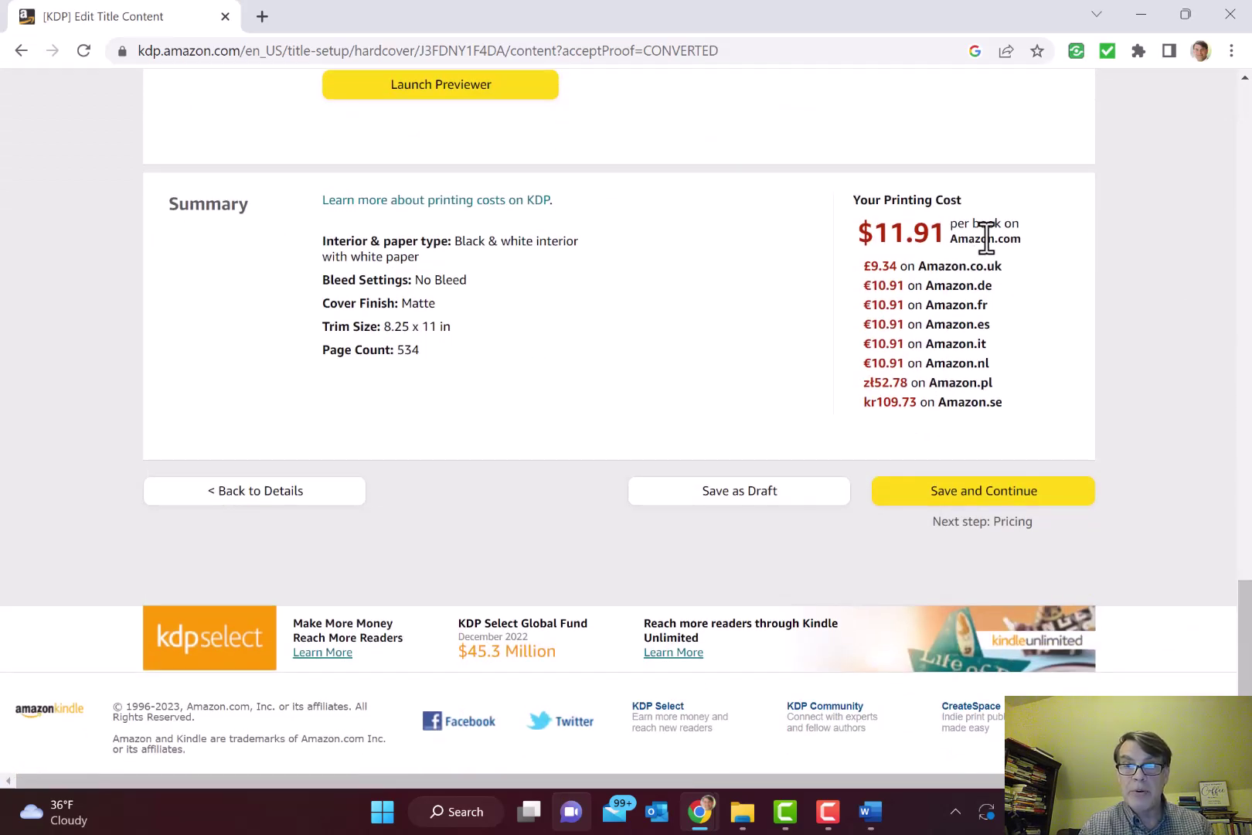
click(992, 491)
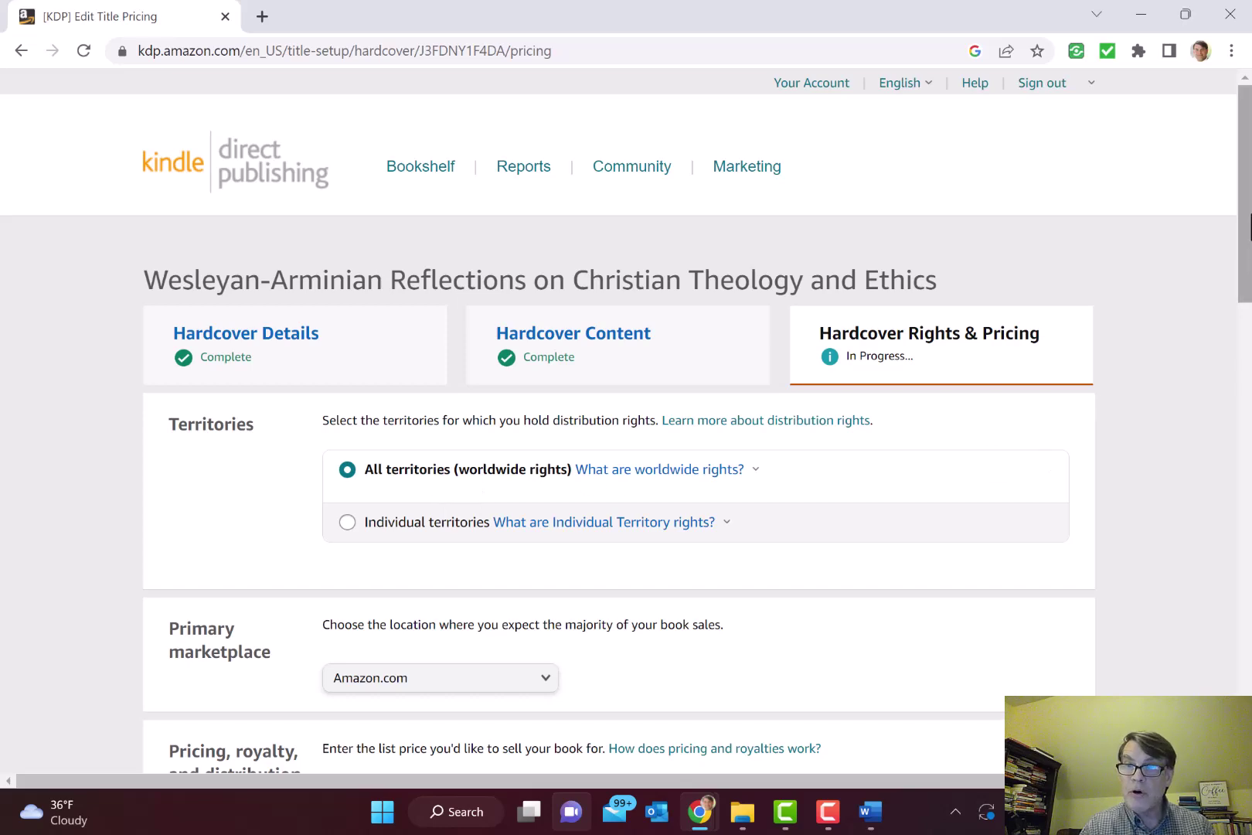
Set the hardcover's Amazon.com list price to 39.99 USD as the basis for all other marketplaces
drag(1248, 224, 1251, 370)
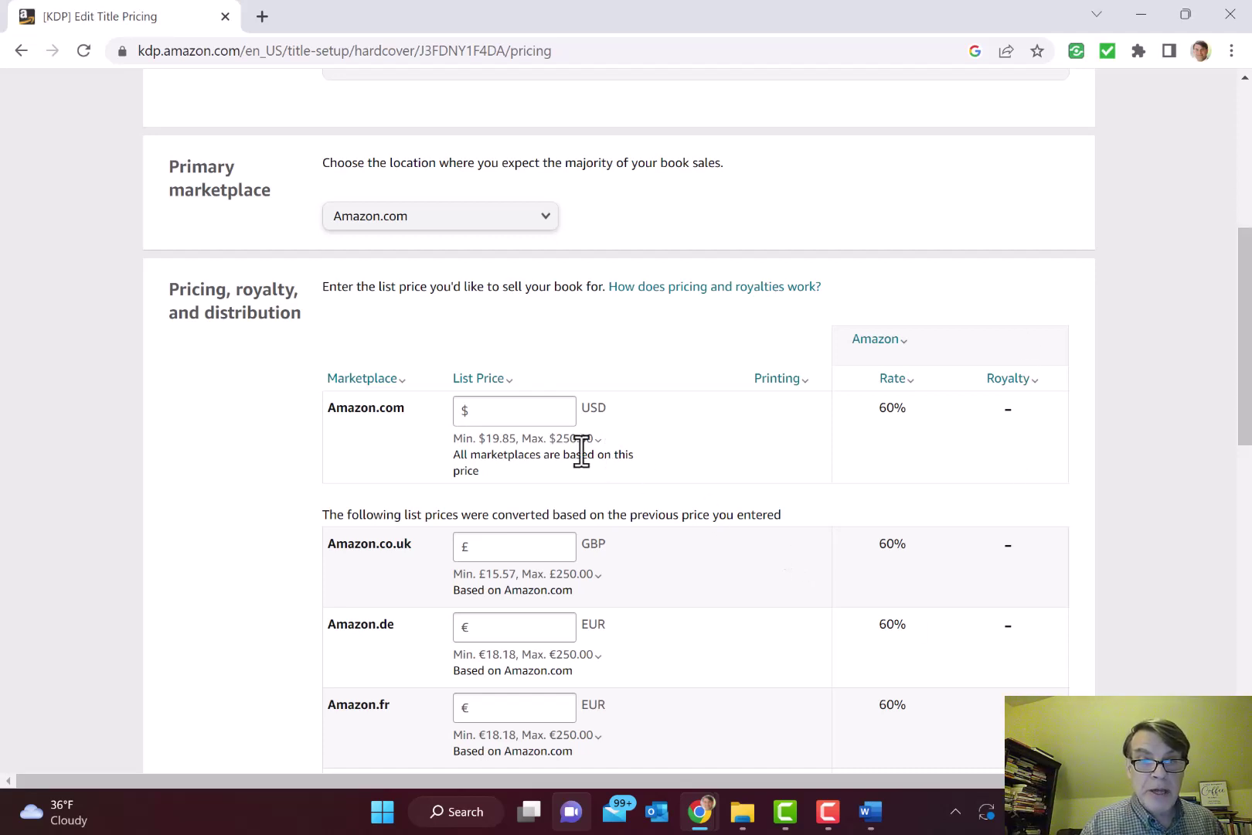
click(533, 419)
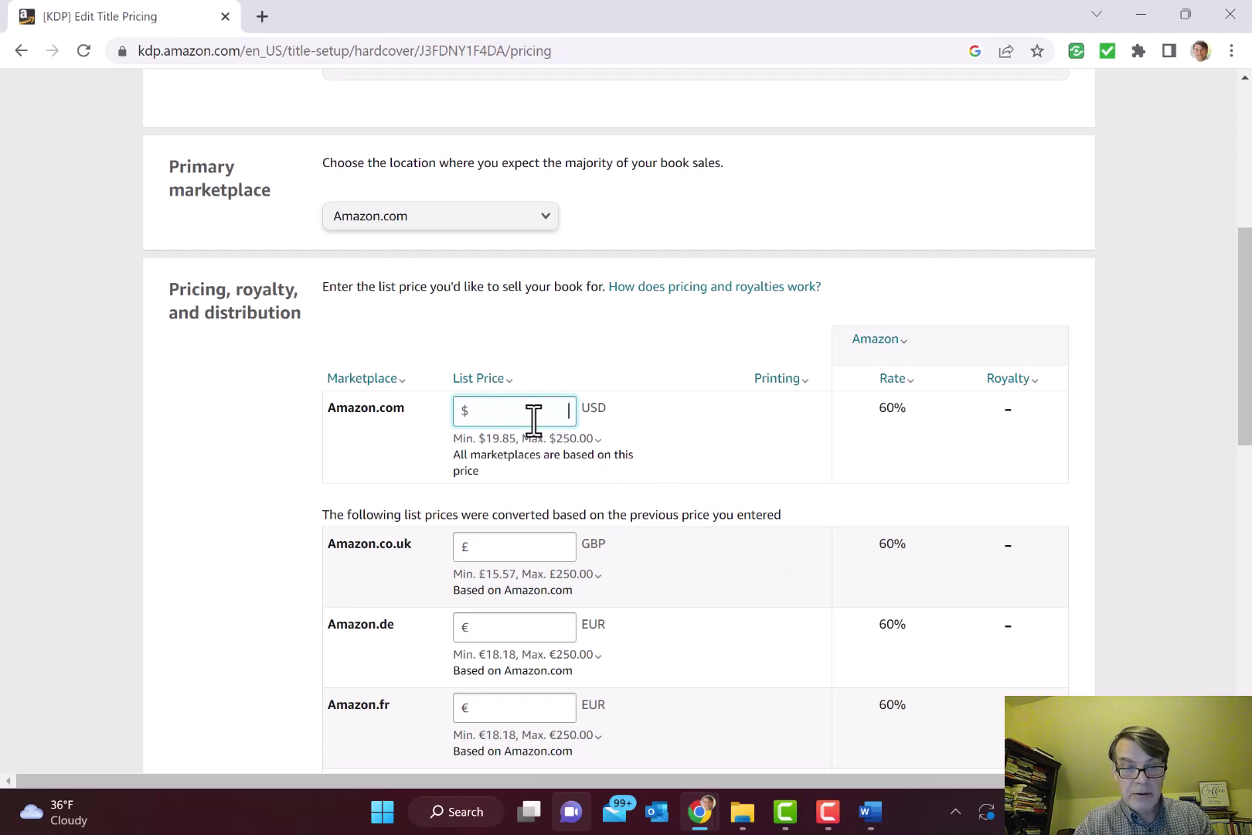
text(39)
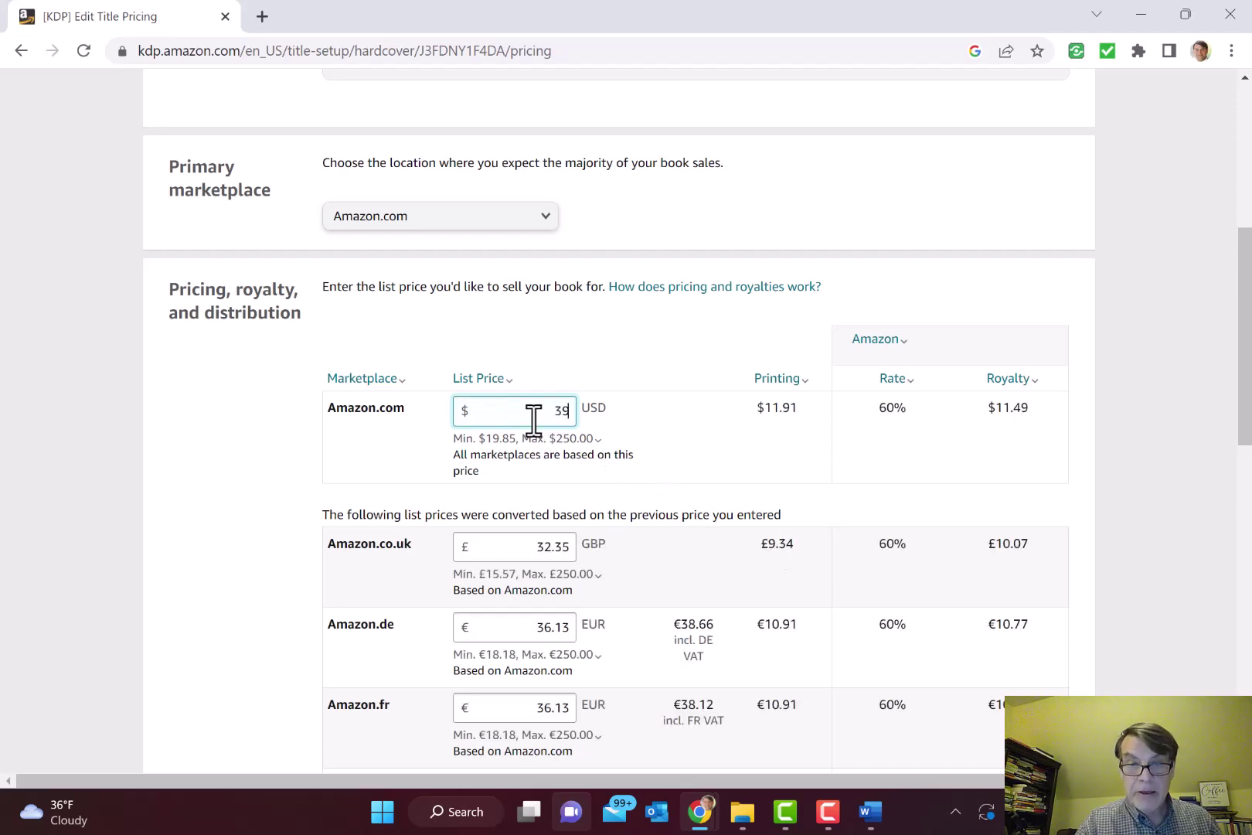
text(.)
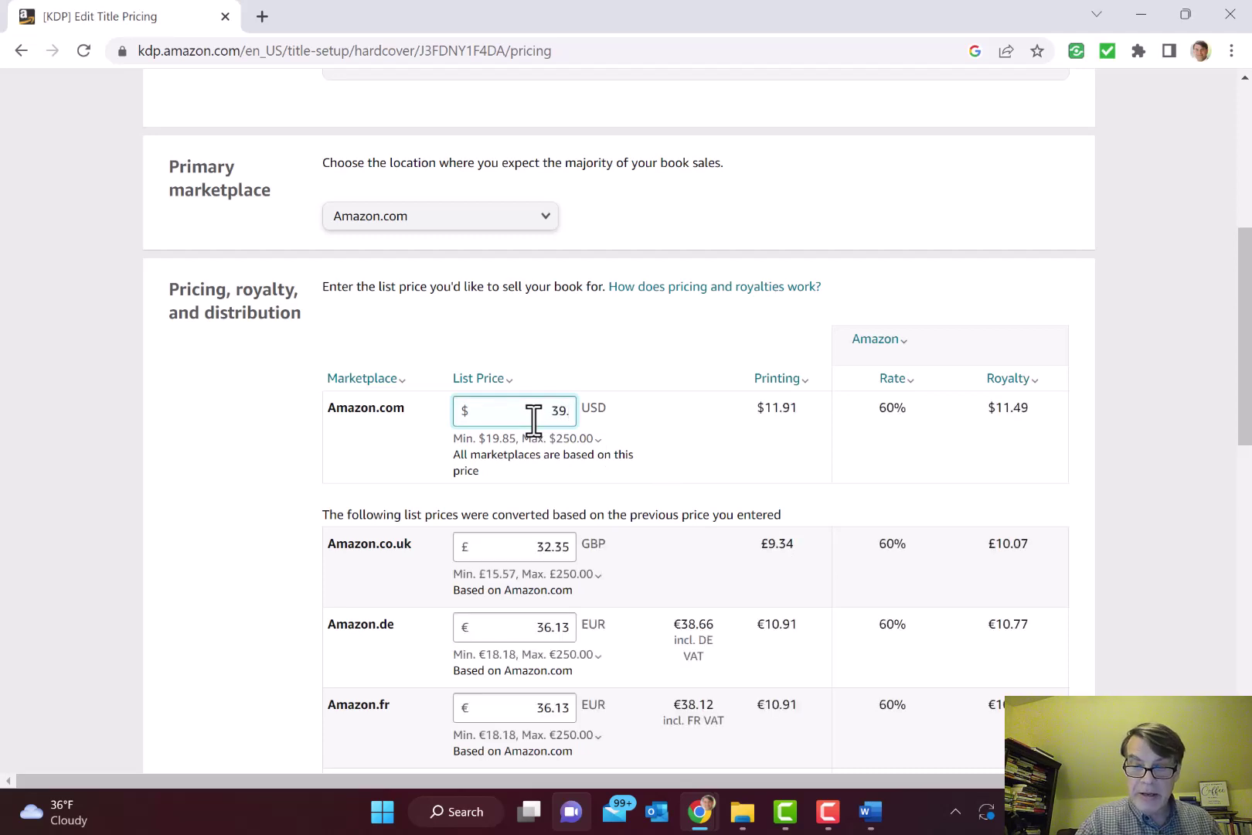
text(00)
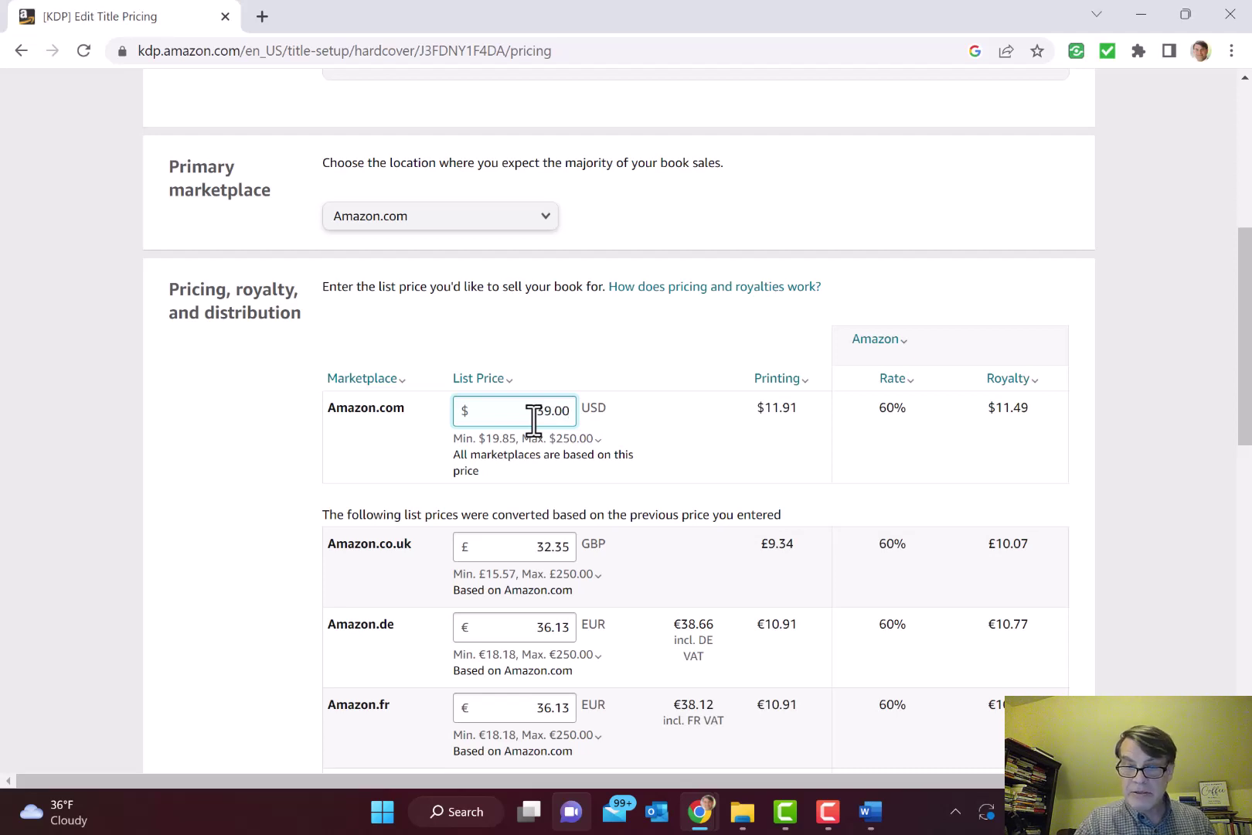
key(BackSpace)
key(BackSpace)
text(99)
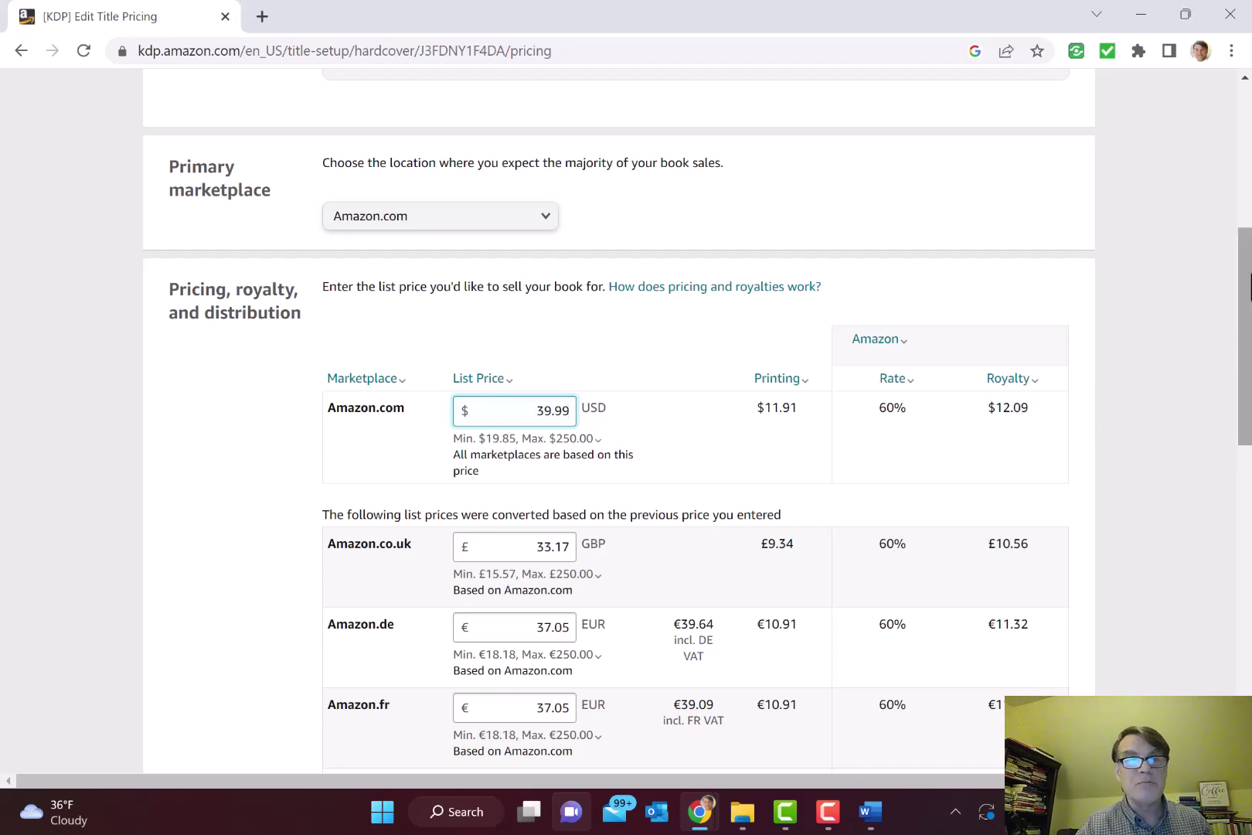
Look over the converted marketplace prices and the terms, and publish the hardcover book
scroll(1250, 286, down, 5)
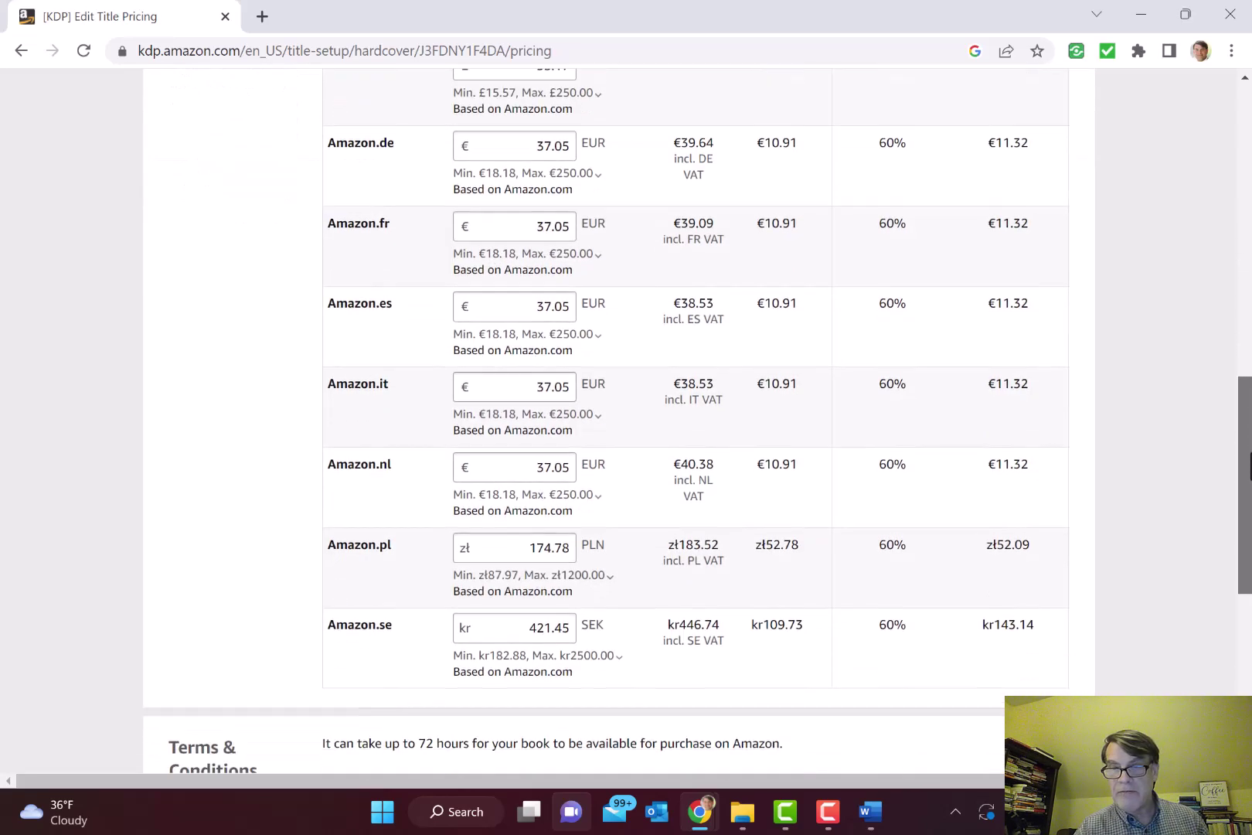
scroll(1250, 464, down, 3)
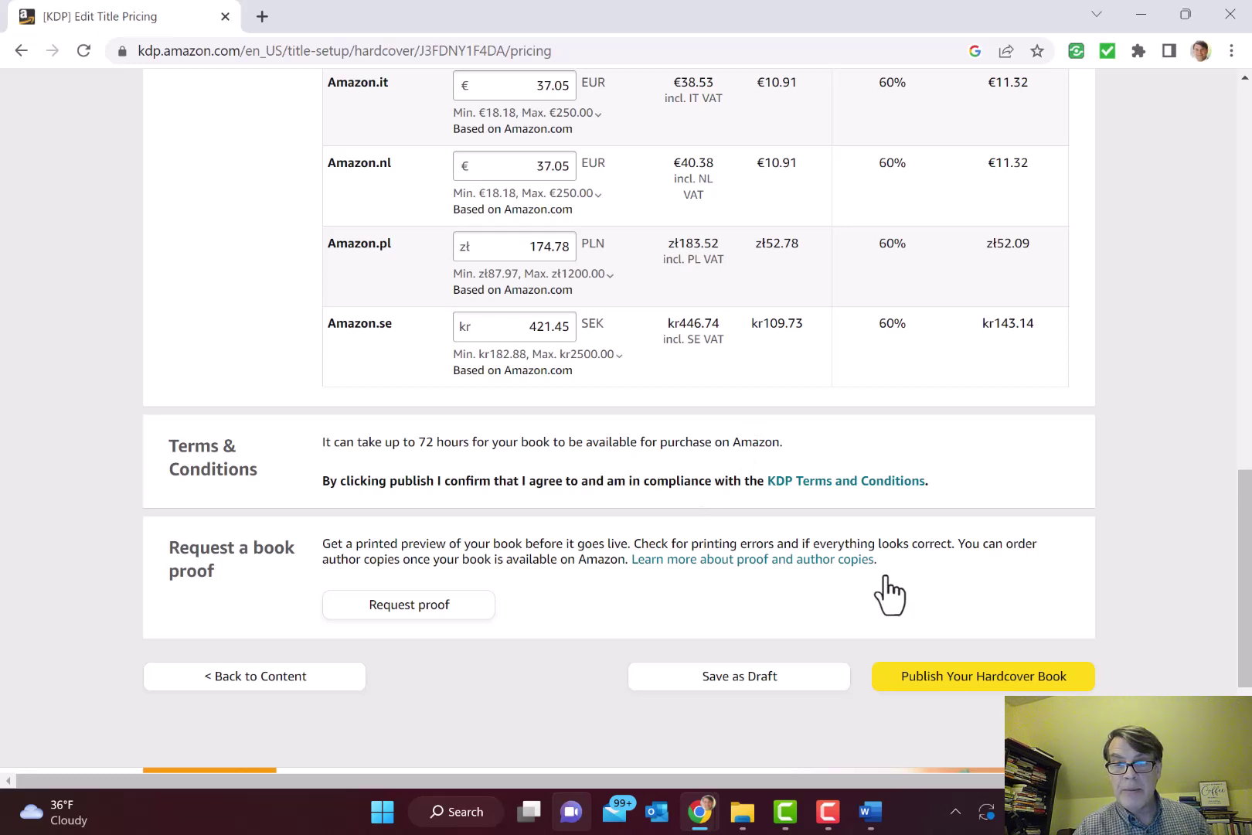
click(1009, 680)
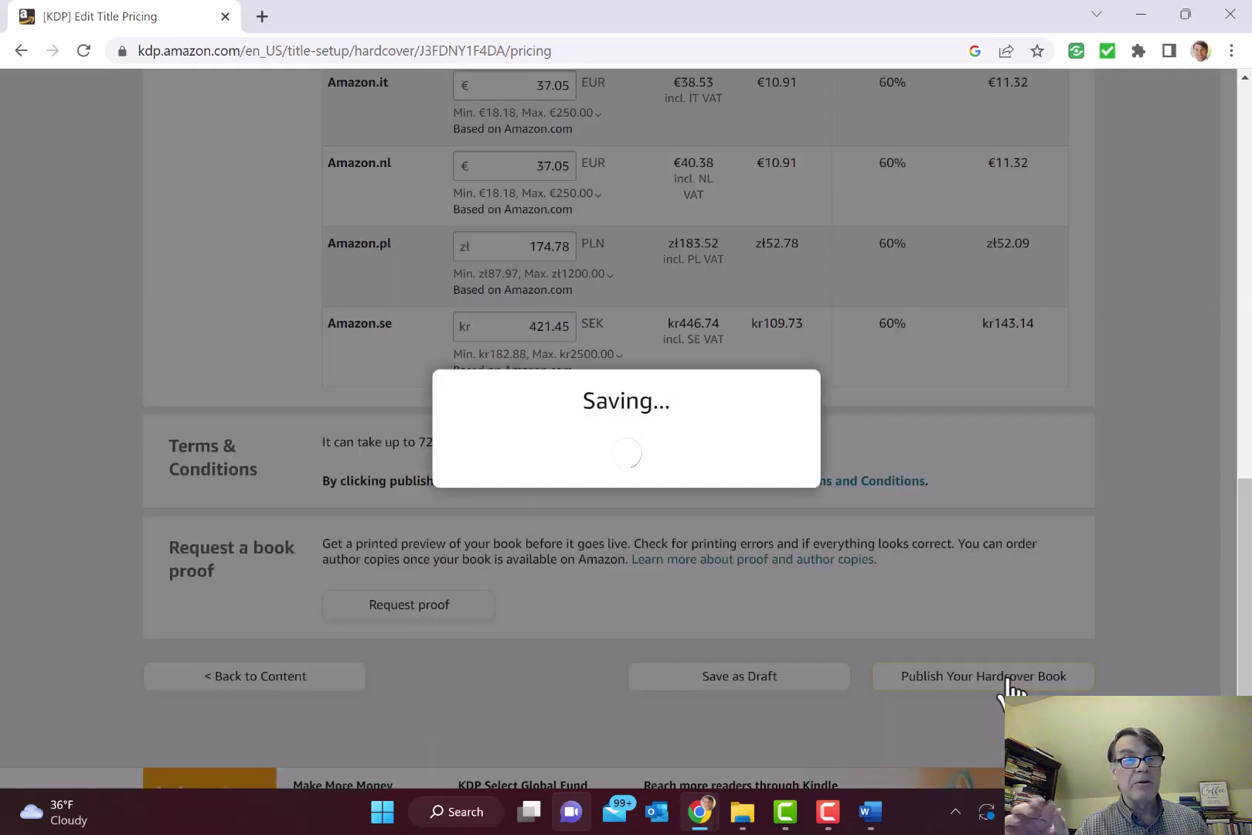